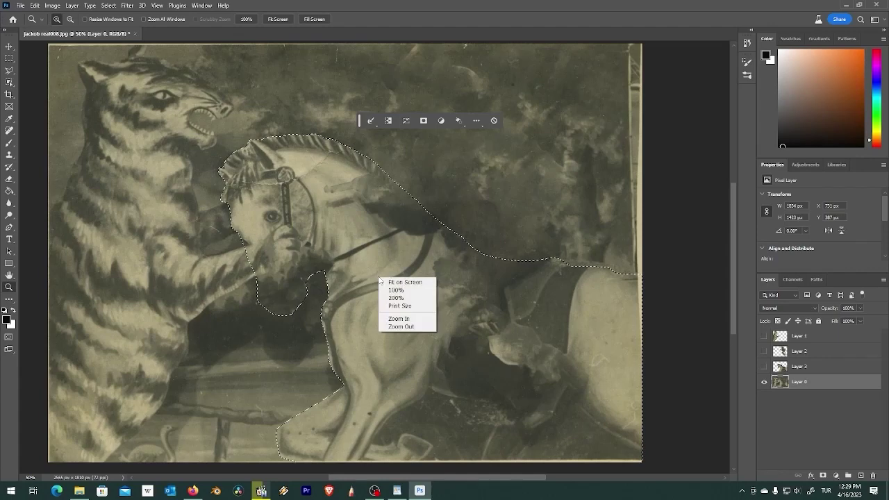
Lasso the horse on Layer 0 and replace it with Content-Aware Fill clouds
left_click(9, 71)
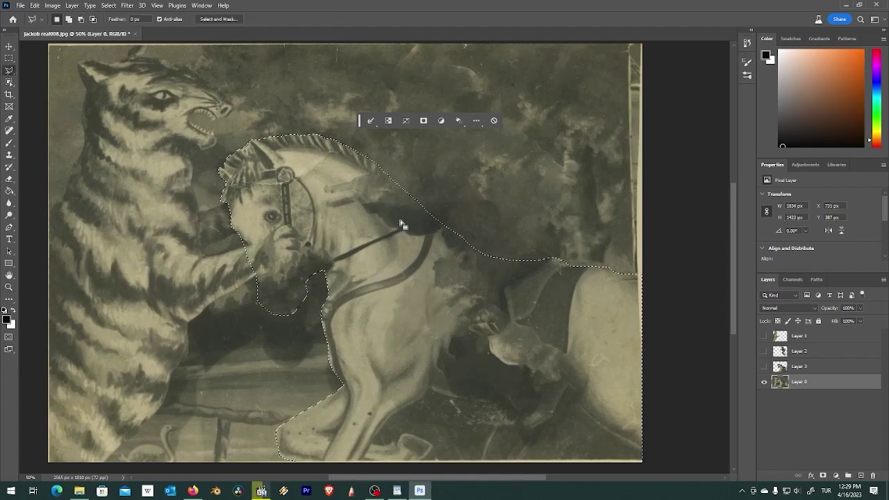
right_click(428, 277)
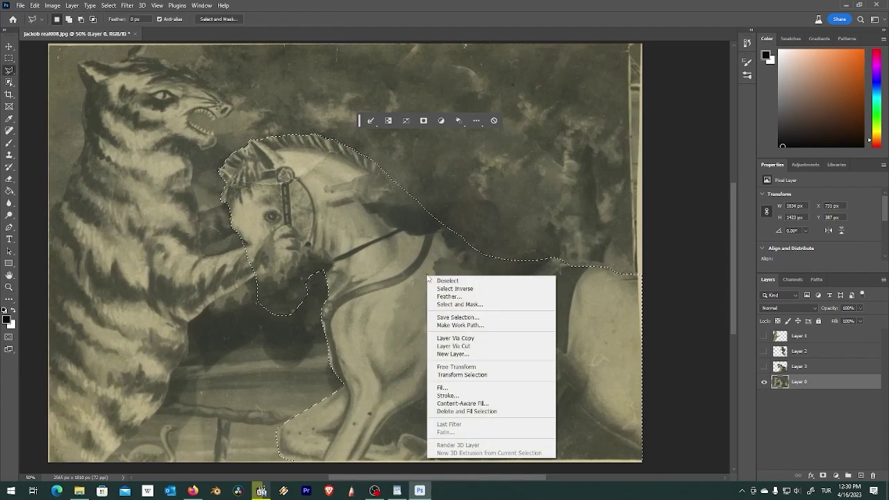
left_click(448, 387)
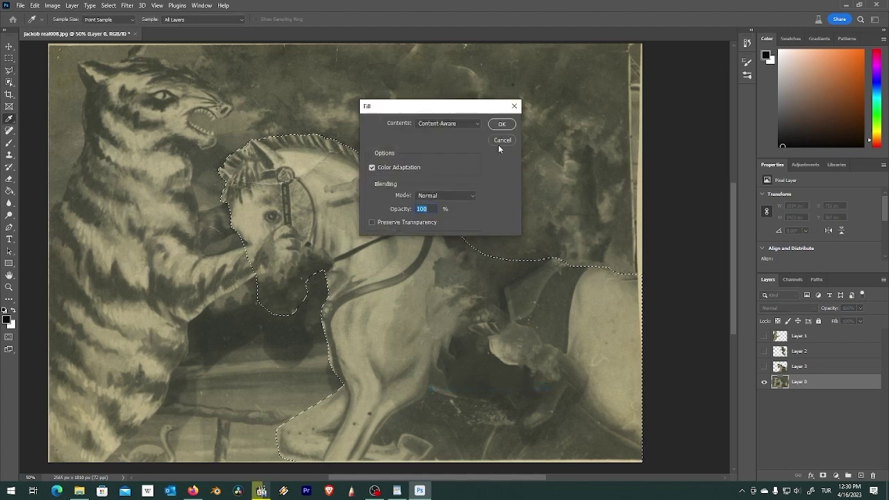
left_click(502, 124)
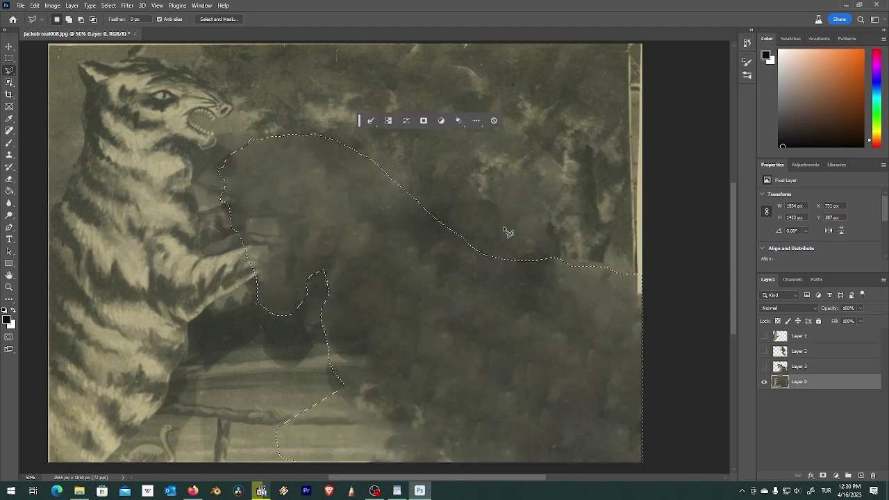
scroll(408, 269, "down", 1)
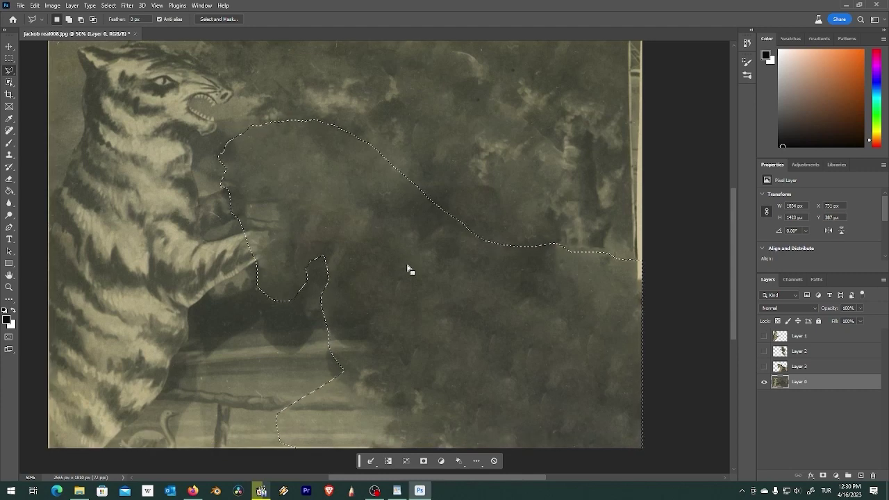
scroll(409, 269, "up", 1)
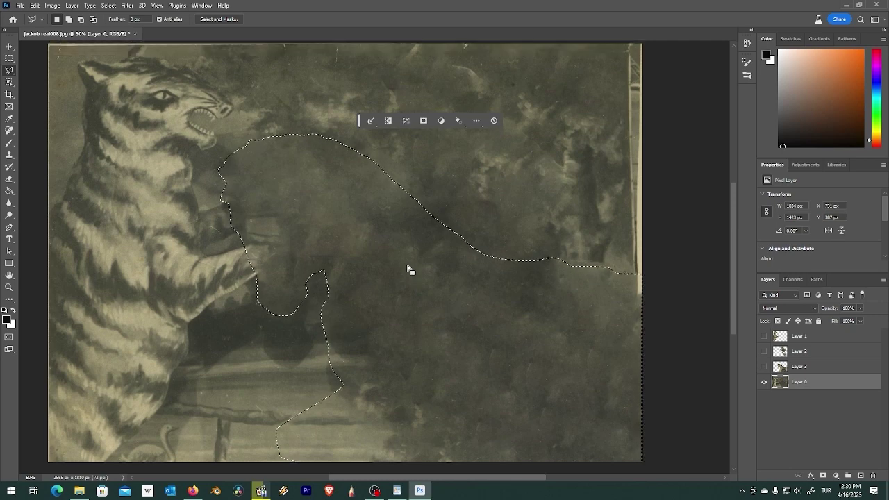
scroll(408, 269, "down", 1)
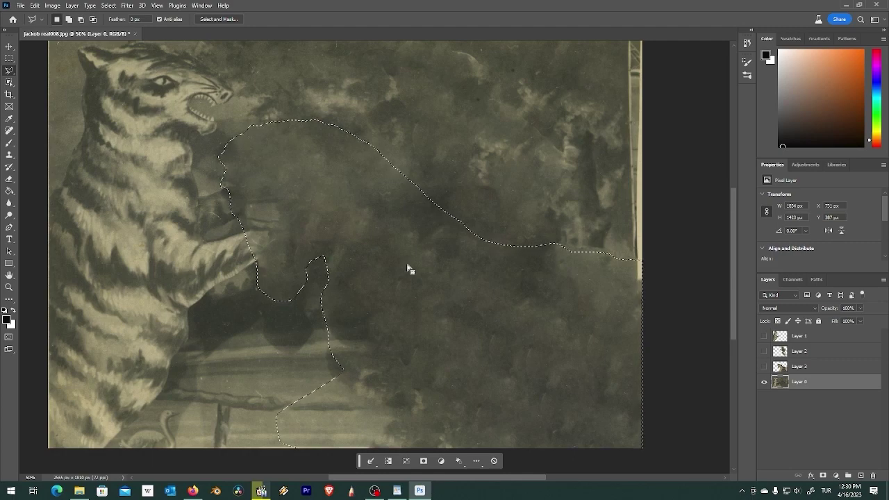
Show only the horse cutout layer and zoom in on the horse's head
left_click(764, 366, "alt")
key("z")
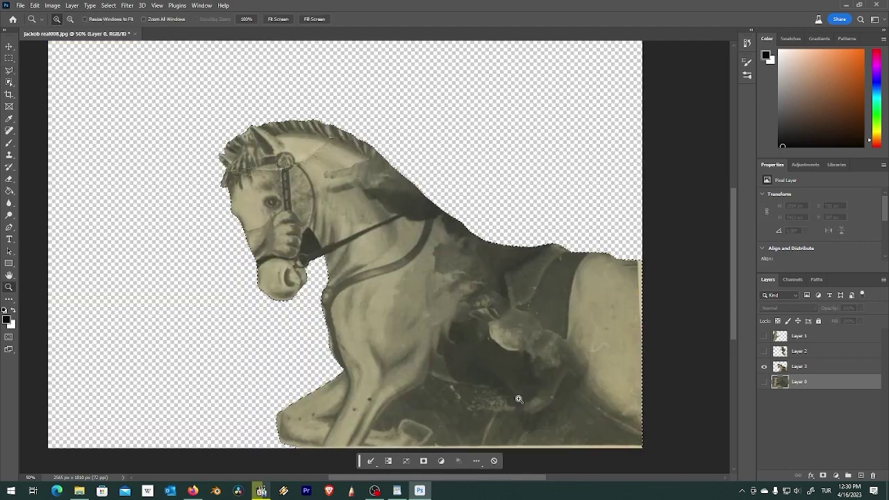
left_click(514, 408)
left_click(514, 408)
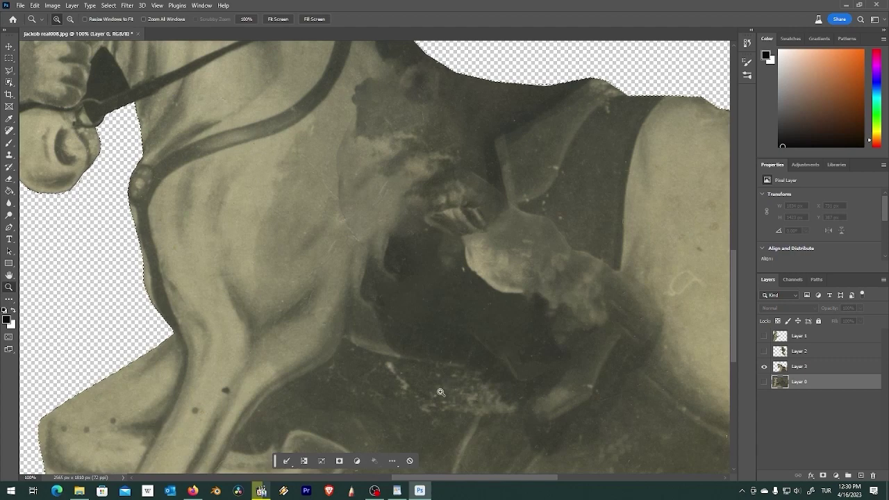
mouse_move(147, 239)
left_mouse_down()
mouse_move(163, 229)
mouse_move(301, 303)
mouse_move(347, 337)
mouse_move(351, 356)
left_mouse_up()
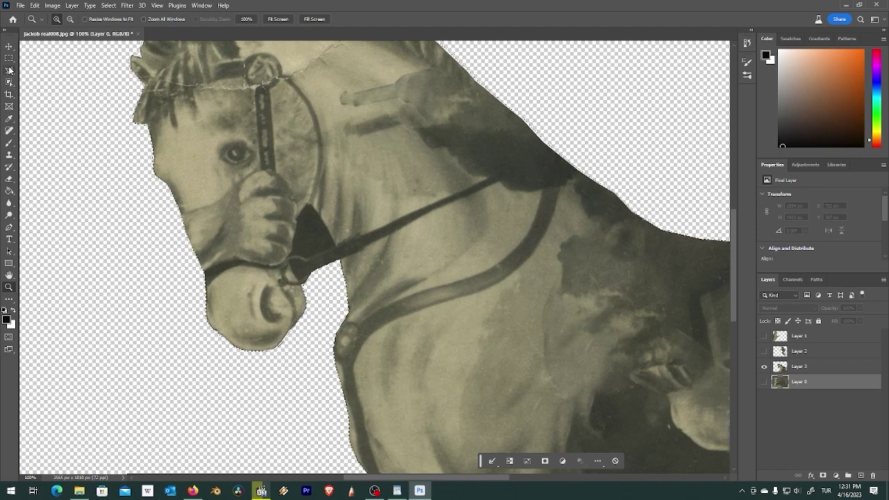
Magnify further on the bridle ring and dark triangle beside the muzzle
left_click(10, 70)
left_click(9, 287)
left_click(311, 237)
left_click(303, 214)
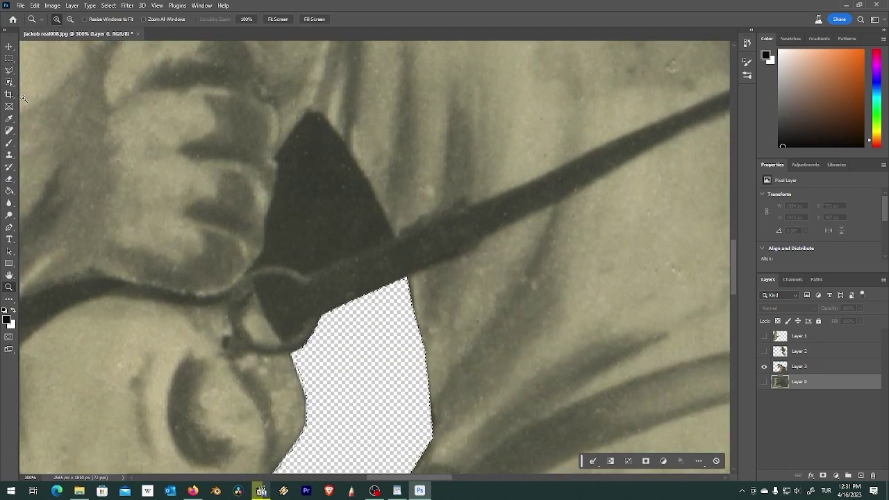
On Layer 3, lasso the opening inside the bridle ring and delete it
left_click(9, 71)
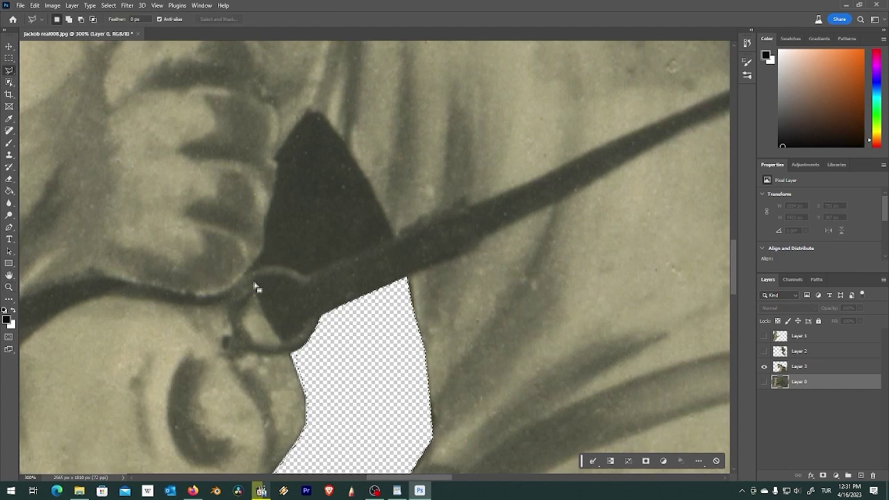
key("ctrl+d")
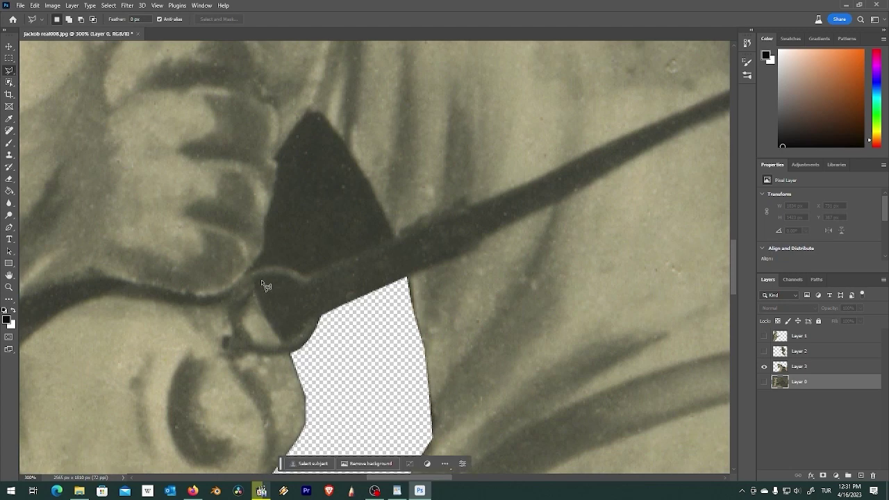
left_click(795, 369)
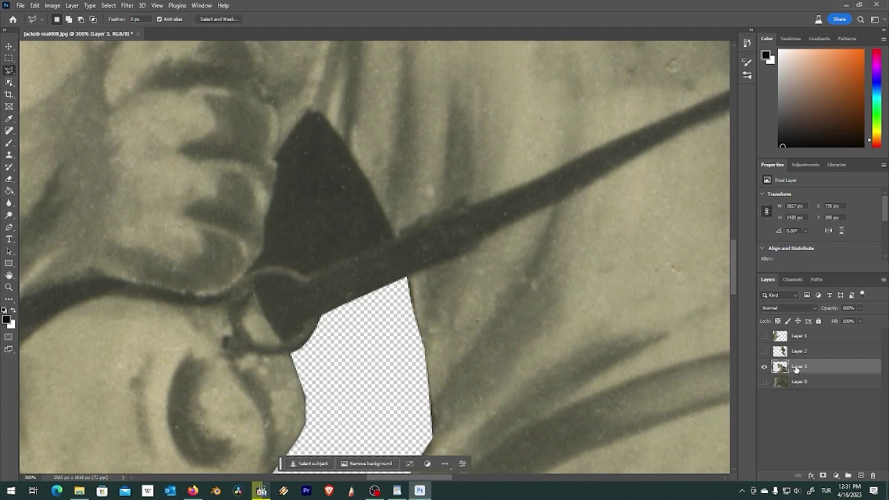
left_click(256, 281)
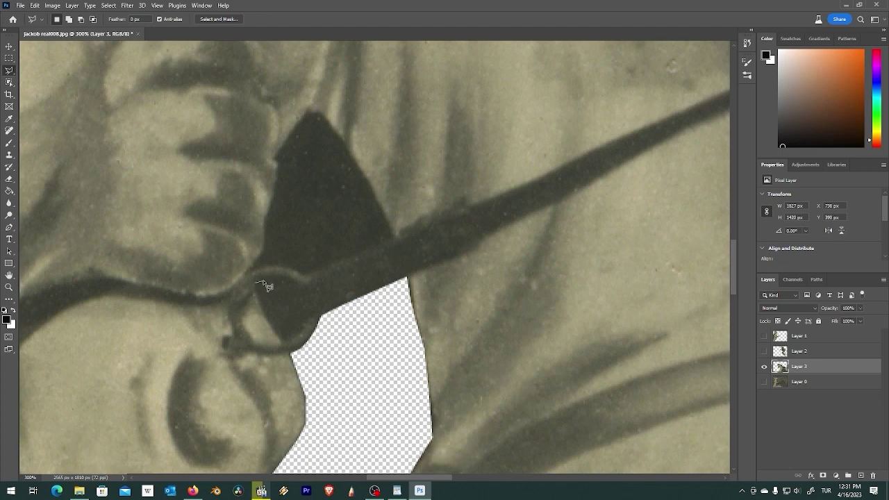
left_click_drag(268, 285, 281, 286)
mouse_move(302, 297)
left_mouse_down()
mouse_move(310, 326)
mouse_move(288, 341)
mouse_move(274, 330)
left_mouse_up()
left_click_drag(261, 305, 257, 287)
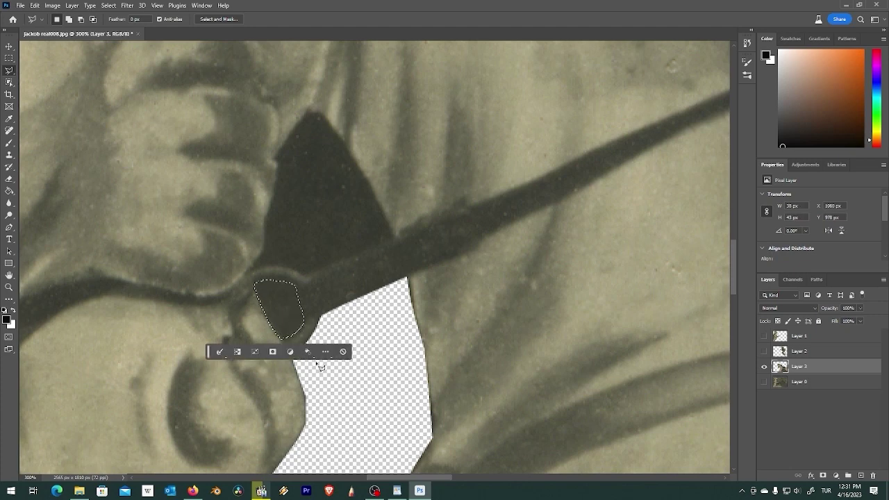
key("Delete")
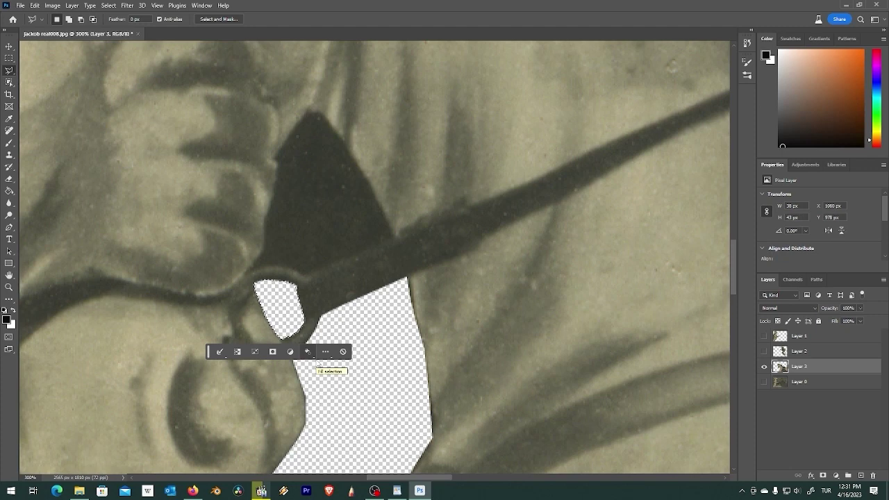
key("ctrl+d")
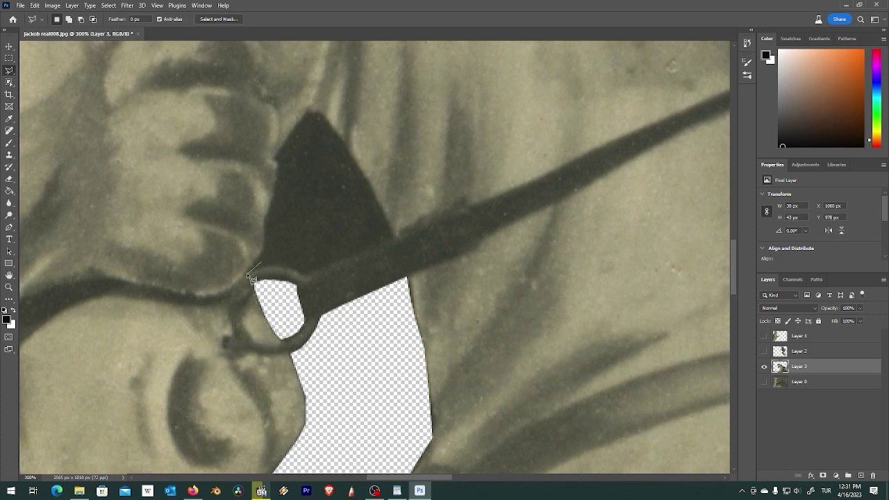
Outline the dark triangle along the hand's edge and delete it to transparency
mouse_move(272, 268)
left_mouse_down()
mouse_move(278, 265)
mouse_move(264, 263)
left_mouse_up()
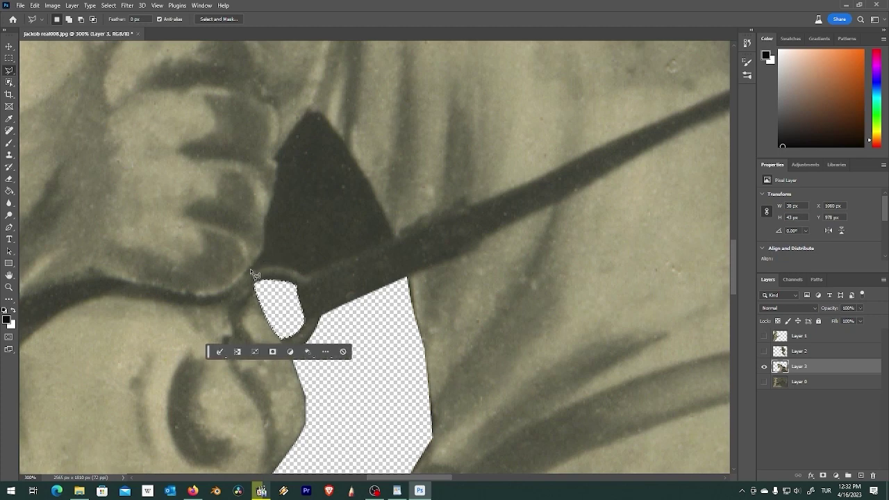
key("ctrl+d")
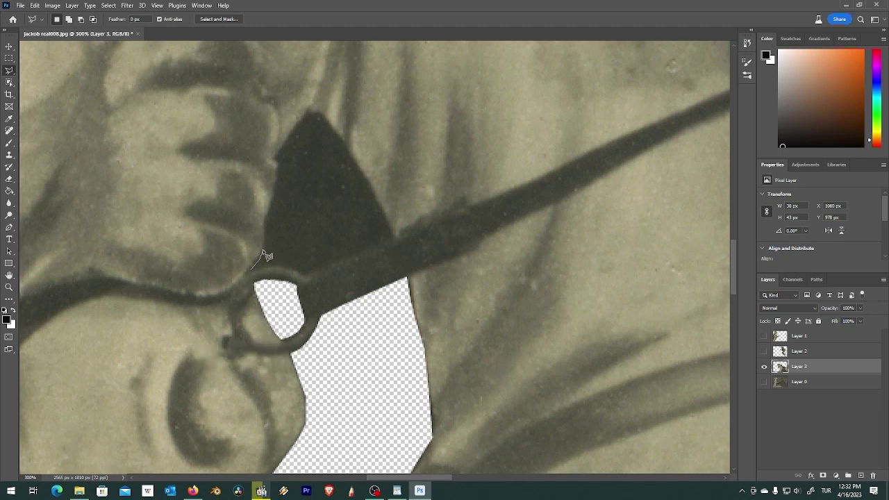
left_click_drag(264, 240, 264, 223)
mouse_move(272, 199)
left_mouse_down()
mouse_move(276, 166)
mouse_move(308, 113)
mouse_move(340, 139)
left_mouse_up()
mouse_move(368, 191)
left_mouse_down()
mouse_move(370, 182)
mouse_move(395, 238)
mouse_move(308, 275)
mouse_move(258, 274)
left_mouse_up()
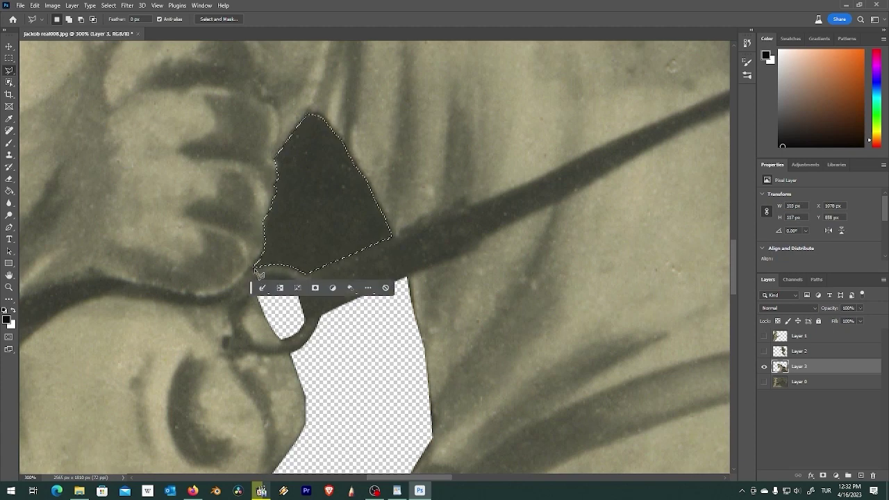
key("Delete")
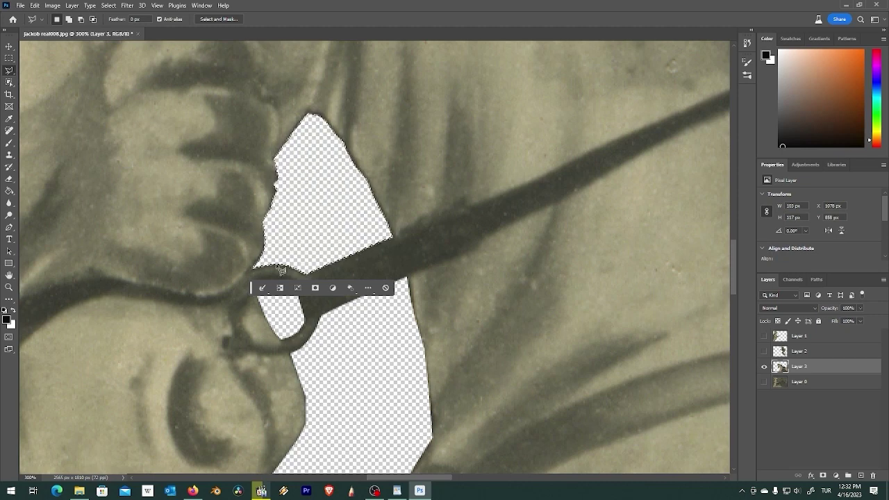
key("ctrl+d")
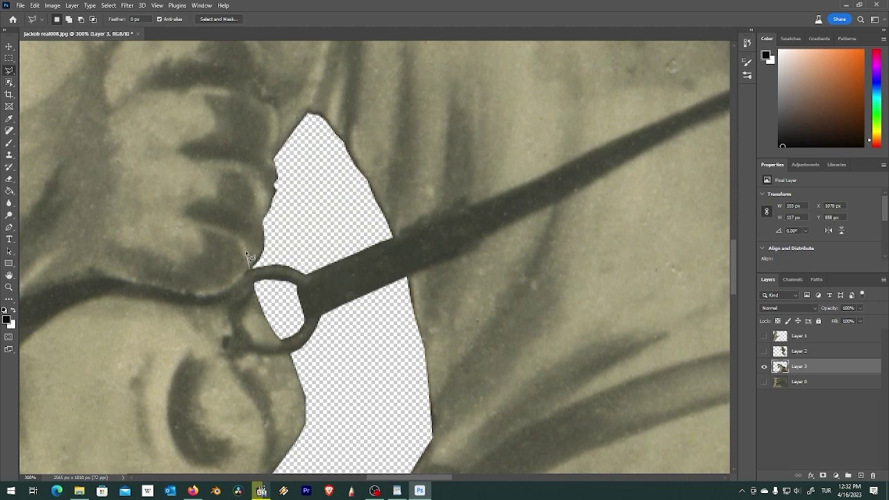
Delete the leftover sliver beside the hand, then pan down to the dark area below
mouse_move(245, 239)
left_mouse_down()
mouse_move(269, 162)
mouse_move(251, 271)
left_mouse_up()
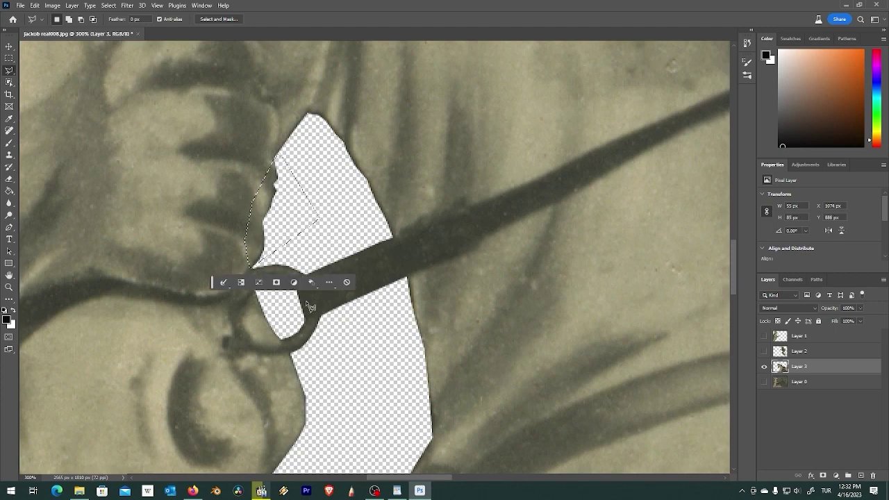
key("Delete")
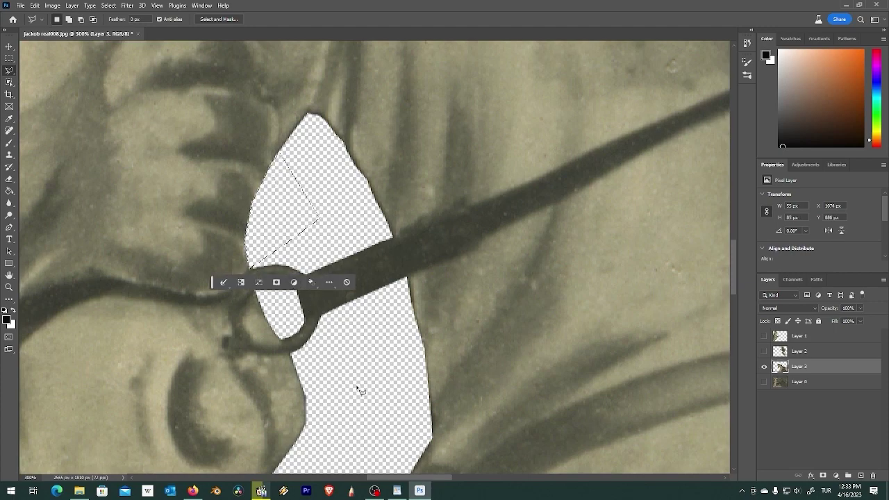
mouse_move(509, 378)
left_mouse_down()
mouse_move(312, 212)
mouse_move(304, 160)
mouse_move(428, 402)
mouse_move(276, 130)
mouse_move(343, 238)
mouse_move(256, 121)
mouse_move(403, 367)
mouse_move(288, 177)
left_mouse_up()
left_click_drag(373, 285, 254, 99)
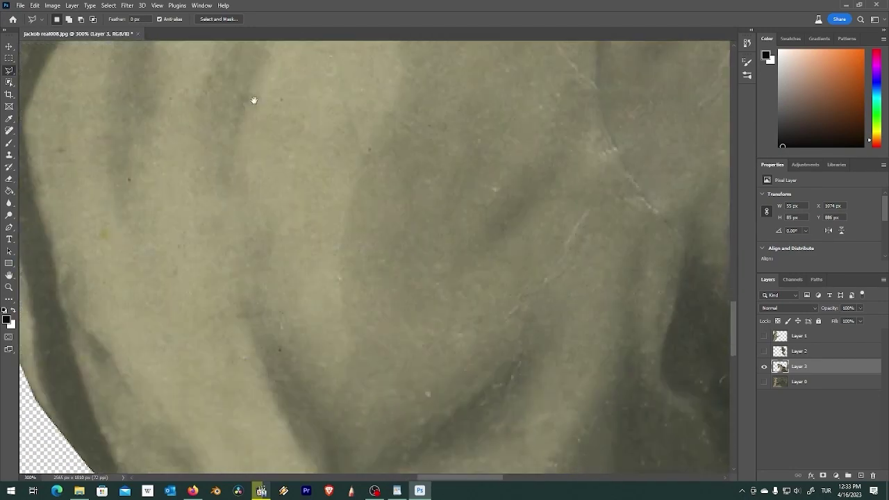
mouse_move(453, 396)
left_mouse_down()
mouse_move(254, 117)
mouse_move(307, 114)
mouse_move(309, 187)
mouse_move(283, 124)
left_mouse_up()
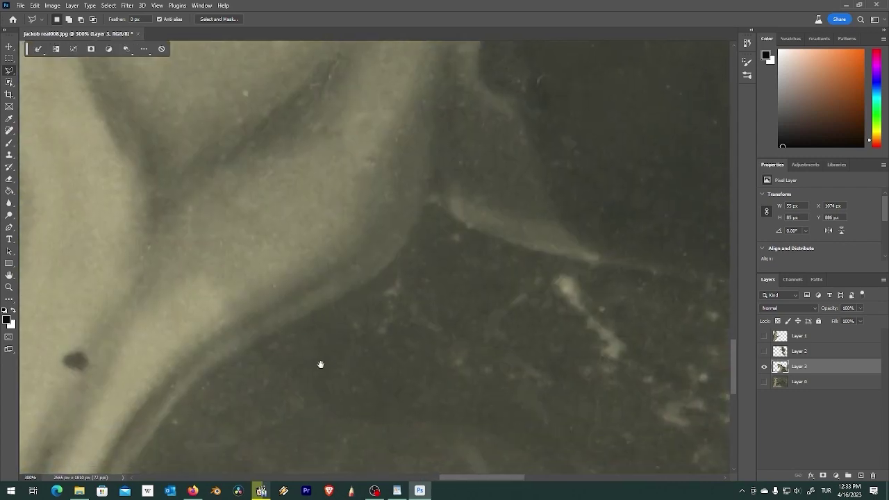
mouse_move(321, 364)
left_mouse_down()
mouse_move(284, 180)
mouse_move(313, 171)
mouse_move(315, 187)
left_mouse_up()
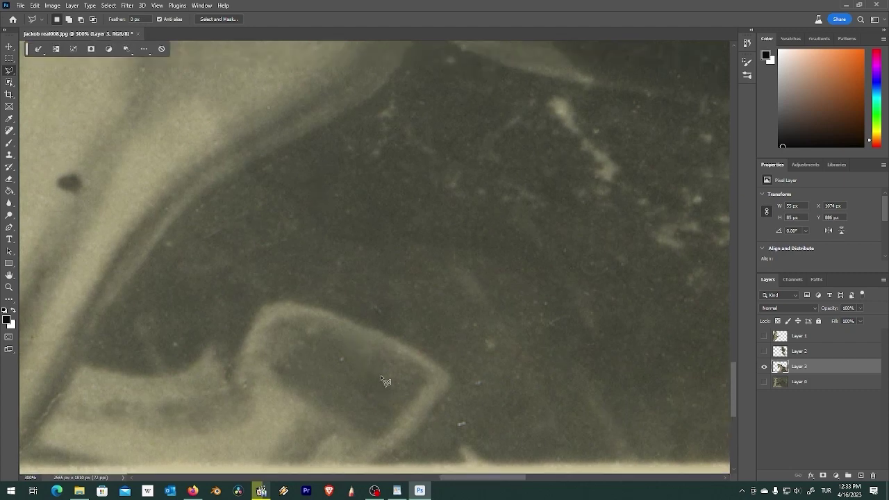
Zoom to 200% and start a lasso outline along the photo's bottom edge
left_click(9, 287)
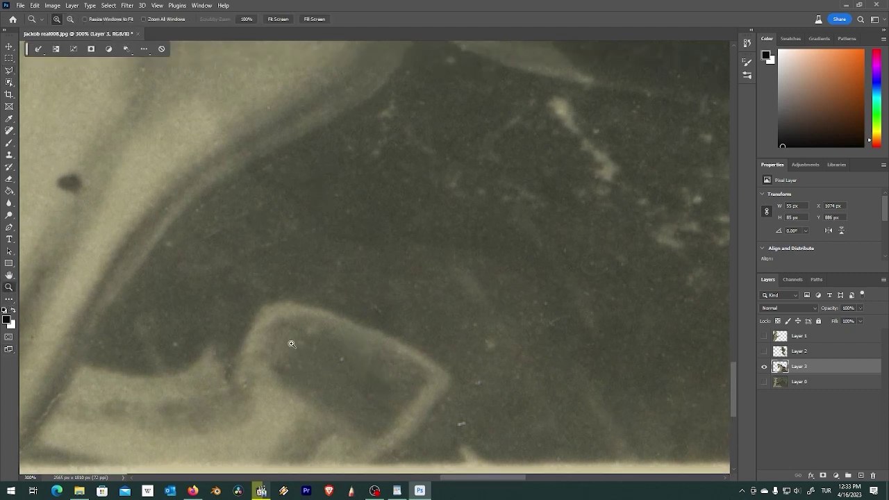
left_click(308, 341, "alt")
mouse_move(343, 351)
left_mouse_down()
mouse_move(377, 297)
mouse_move(325, 307)
left_mouse_up()
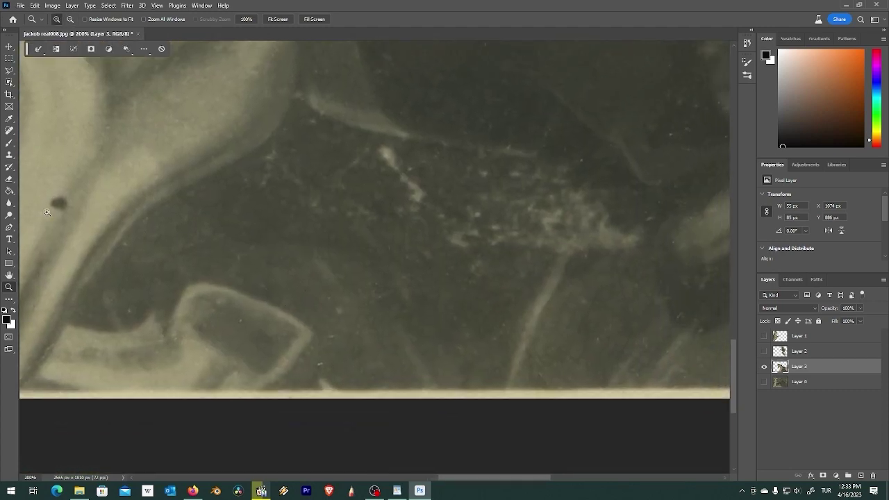
left_click(10, 70)
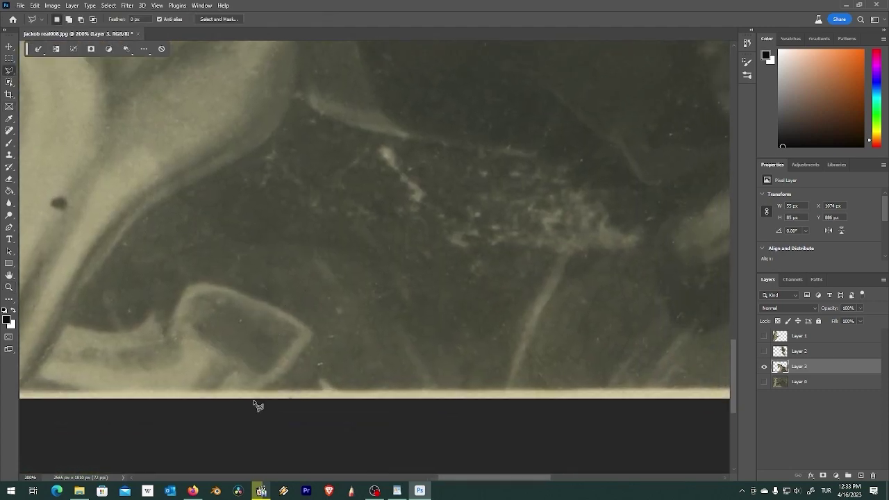
left_click_drag(247, 401, 267, 395)
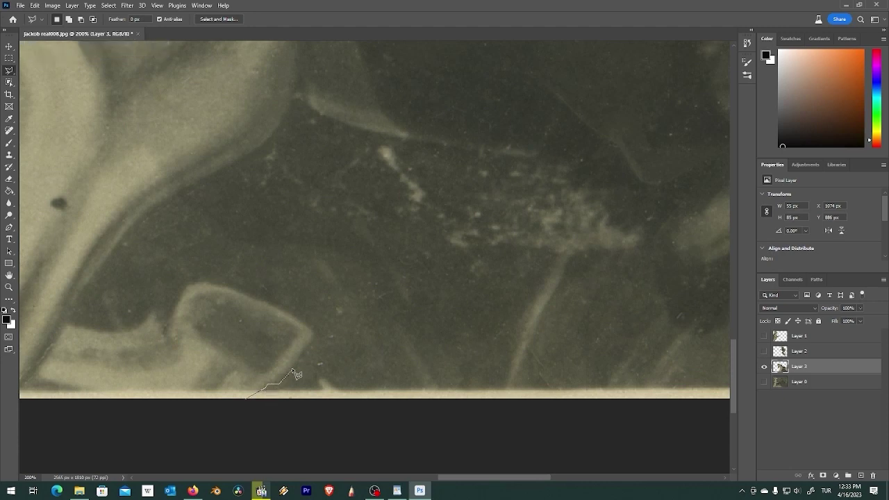
Trace around the dark area between the horse's legs and delete it
mouse_move(295, 368)
left_mouse_down()
mouse_move(311, 341)
mouse_move(246, 296)
mouse_move(191, 285)
mouse_move(179, 304)
left_mouse_up()
mouse_move(163, 327)
left_mouse_down()
mouse_move(150, 317)
mouse_move(132, 328)
mouse_move(84, 329)
mouse_move(86, 286)
mouse_move(129, 228)
mouse_move(268, 143)
mouse_move(289, 101)
mouse_move(322, 118)
left_mouse_up()
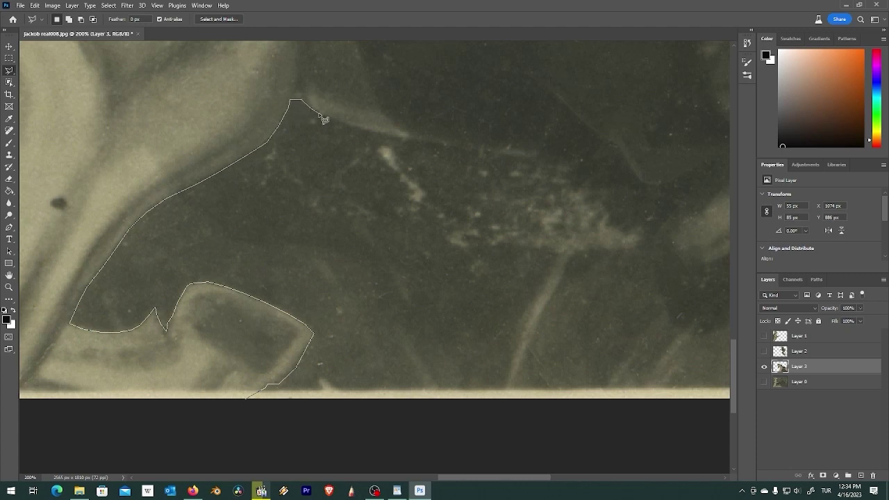
mouse_move(369, 132)
left_mouse_down()
mouse_move(508, 158)
mouse_move(539, 129)
left_mouse_up()
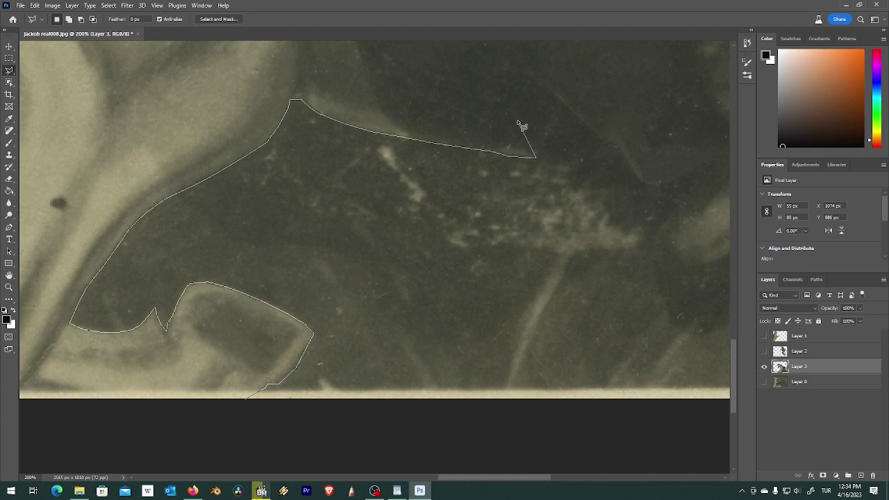
left_click_drag(633, 239, 259, 180)
left_click_drag(227, 227, 322, 256)
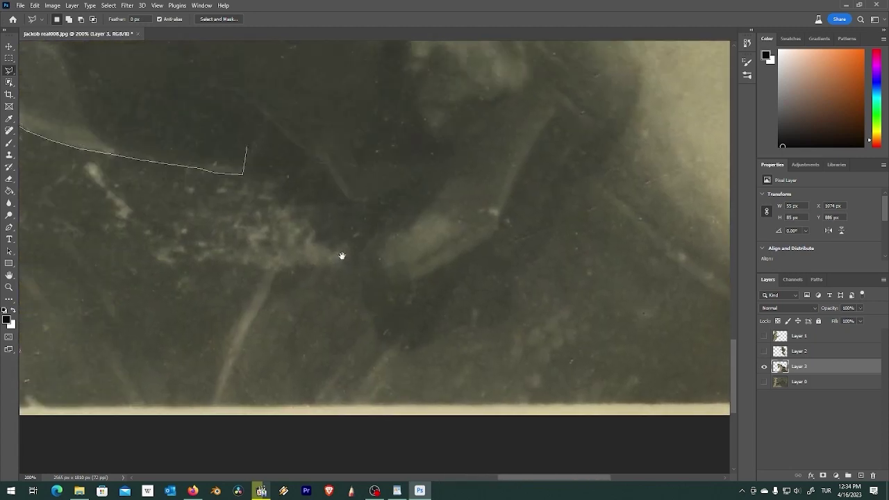
left_click(274, 178)
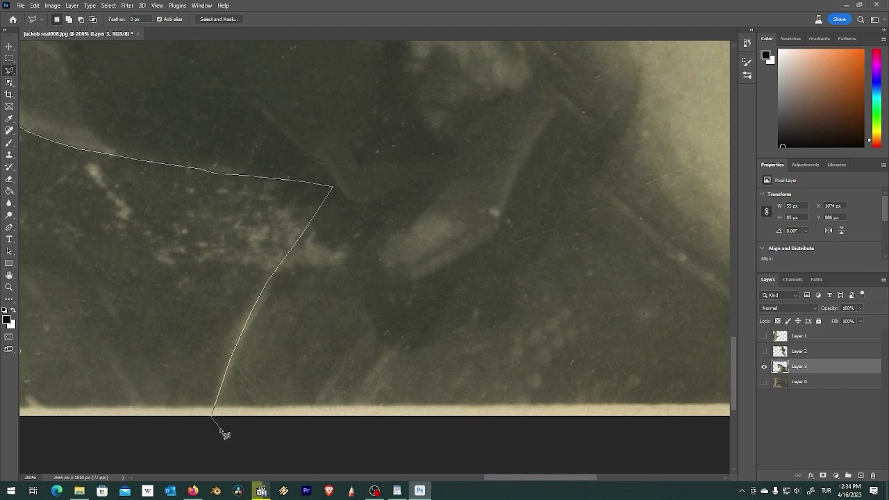
left_click_drag(312, 396, 664, 377)
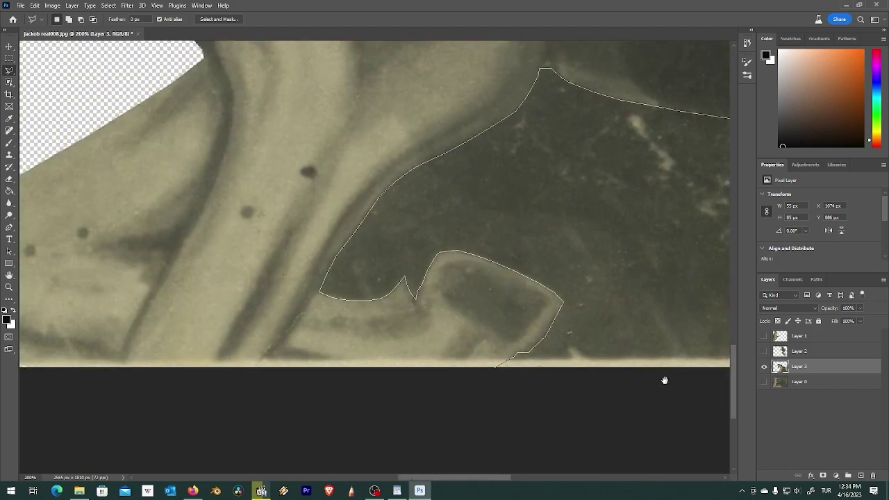
left_click(500, 371)
key("Delete")
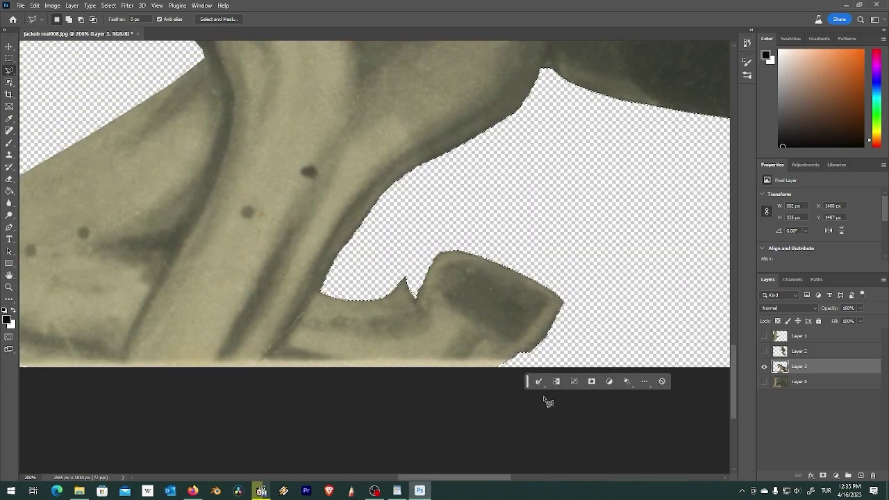
key("ctrl+d")
Reload the deleted area as a selection and toggle Layer 0 and Layer 3 to check the cut
mouse_move(466, 291)
left_mouse_down()
mouse_move(457, 265)
mouse_move(174, 341)
mouse_move(532, 368)
mouse_move(162, 325)
left_mouse_up()
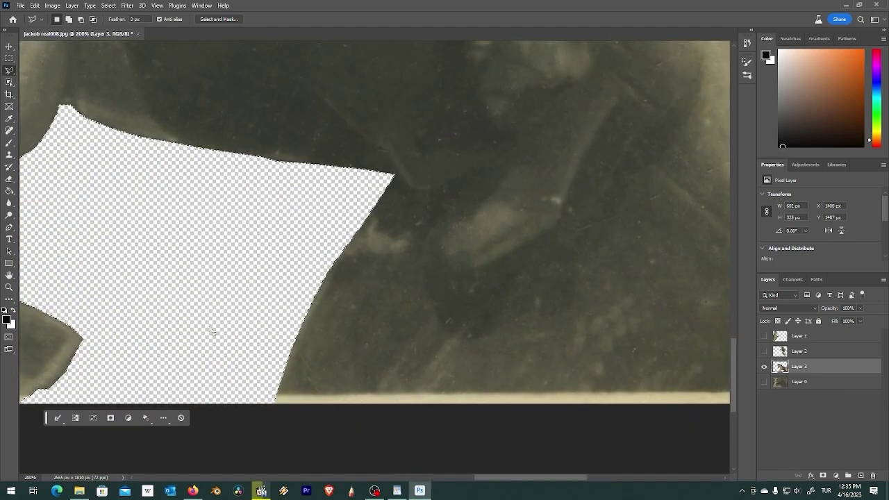
mouse_move(556, 323)
left_mouse_down()
mouse_move(309, 354)
mouse_move(497, 338)
left_mouse_up()
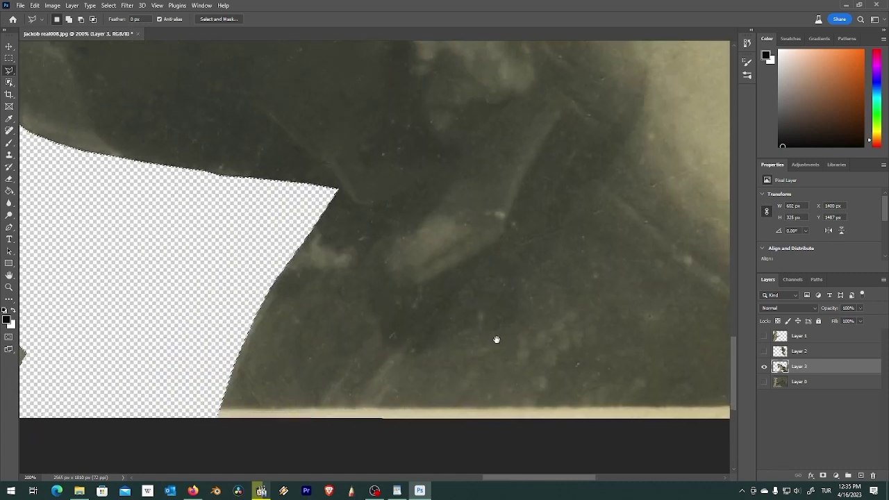
key("ctrl+shift+d")
left_click(764, 382)
left_click(763, 366)
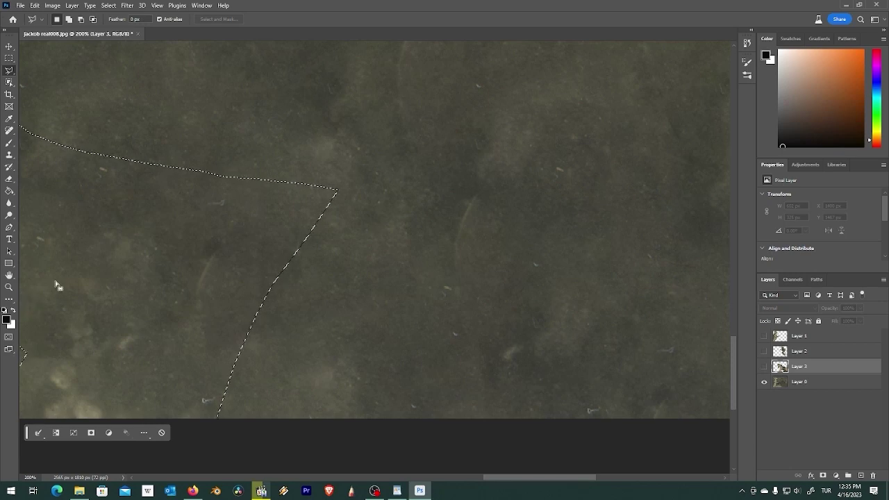
left_click(764, 367)
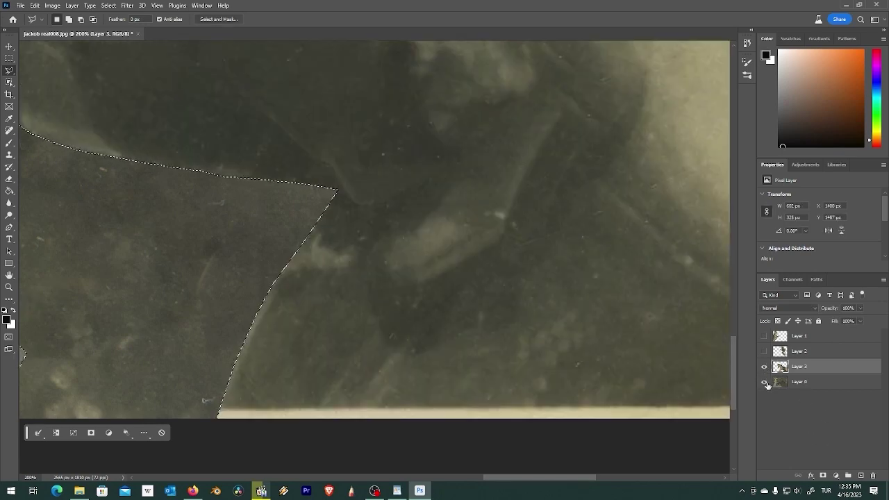
left_click(764, 382)
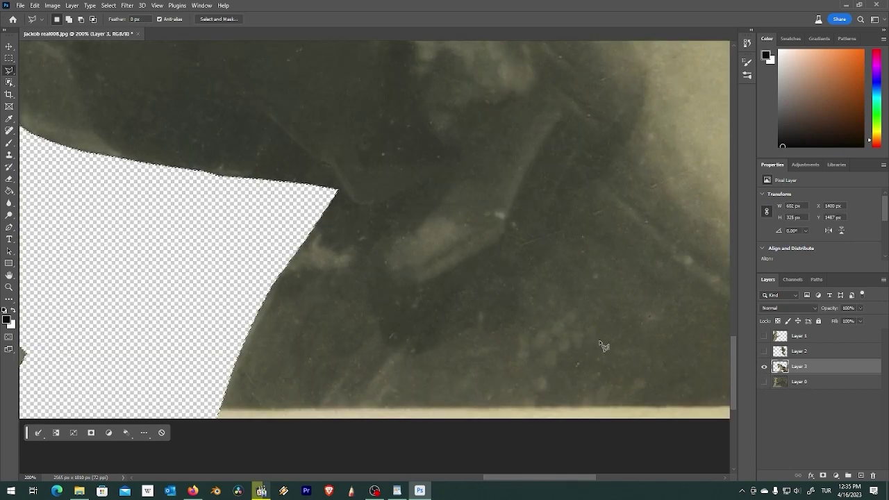
Zoom out to see the whole horse cut-out and its legs
left_click(9, 287)
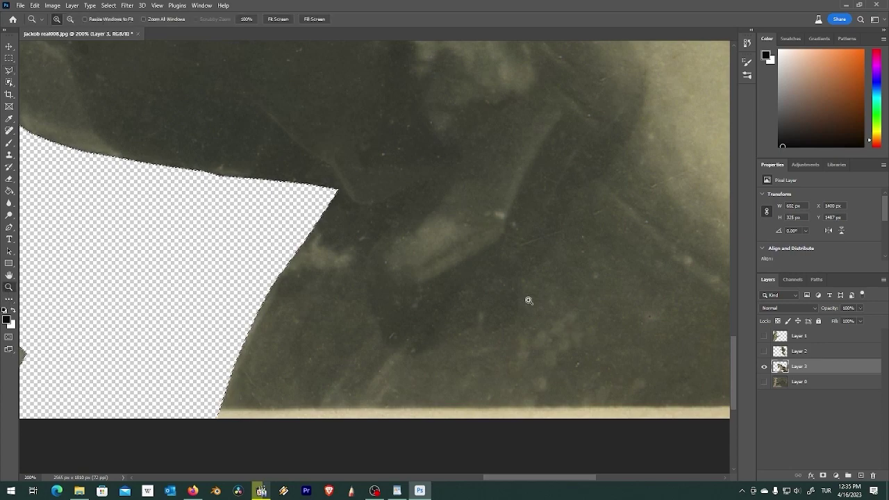
left_click(520, 300)
left_click(520, 300, "alt")
left_click(520, 298, "alt")
left_click(520, 298, "alt")
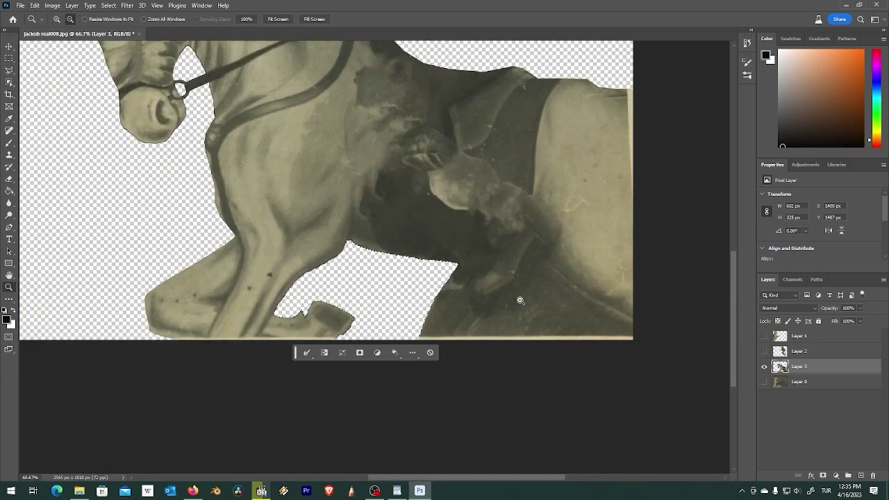
mouse_move(595, 281)
left_mouse_down()
mouse_move(536, 314)
mouse_move(497, 318)
mouse_move(483, 308)
left_mouse_up()
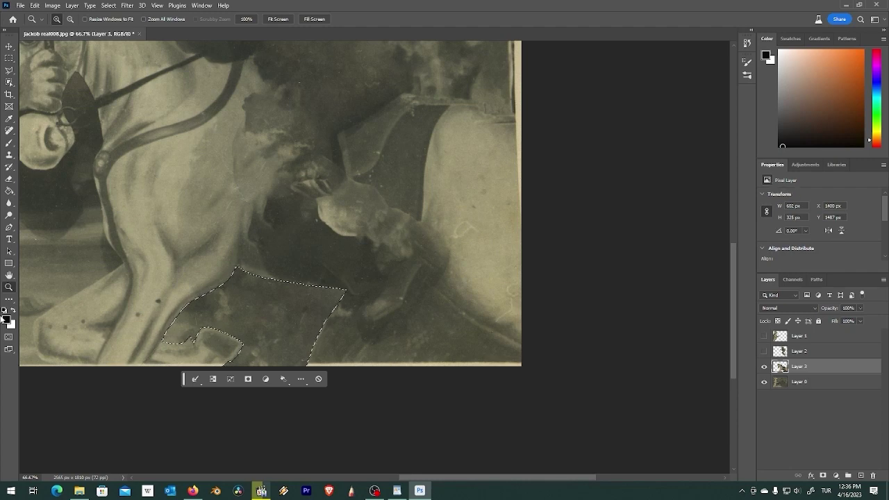
Switch to the Polygonal Lasso tool with the cut-out gap still selected
left_click(9, 70)
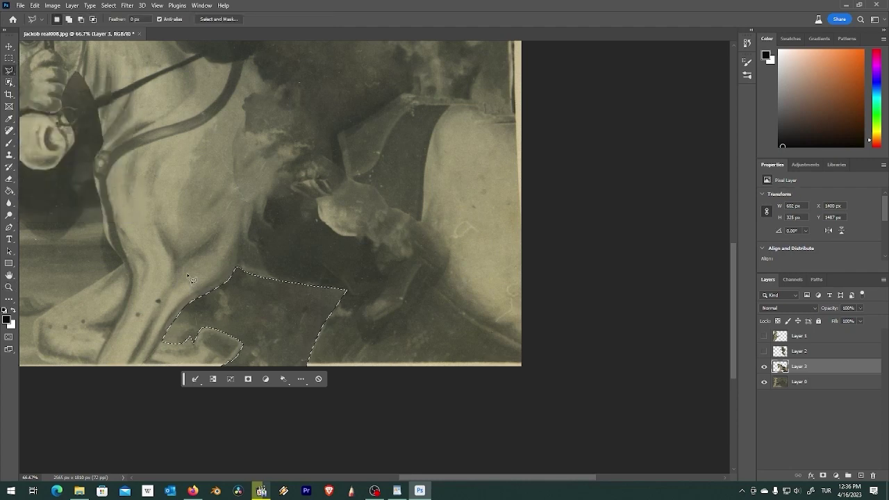
Dismiss the selection menu and toggle Layer 0 to preview, leaving it hidden
right_click(266, 324)
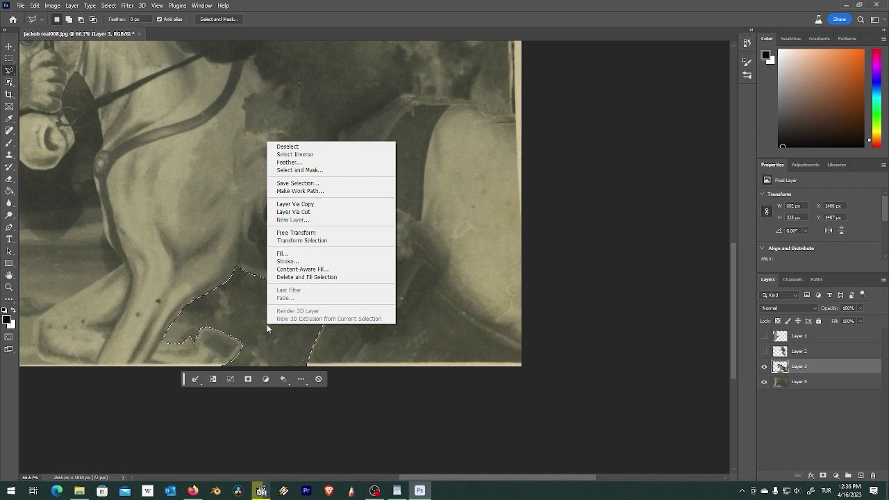
key("Escape")
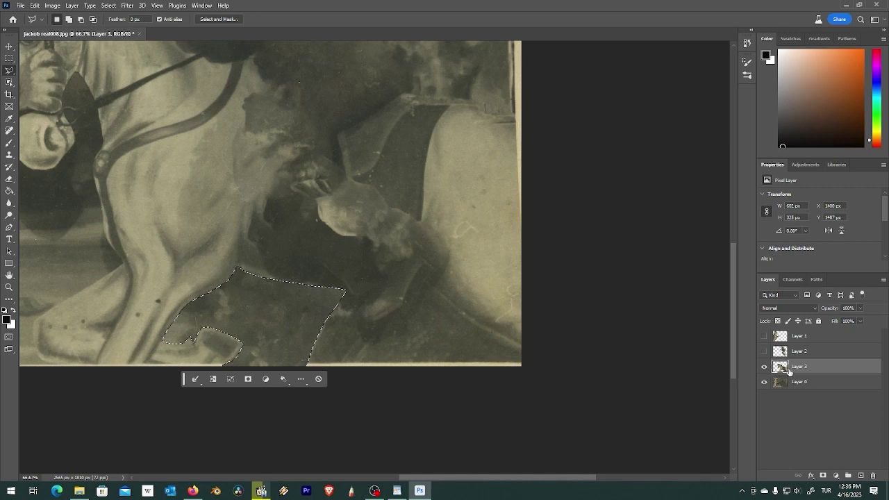
left_click(764, 381)
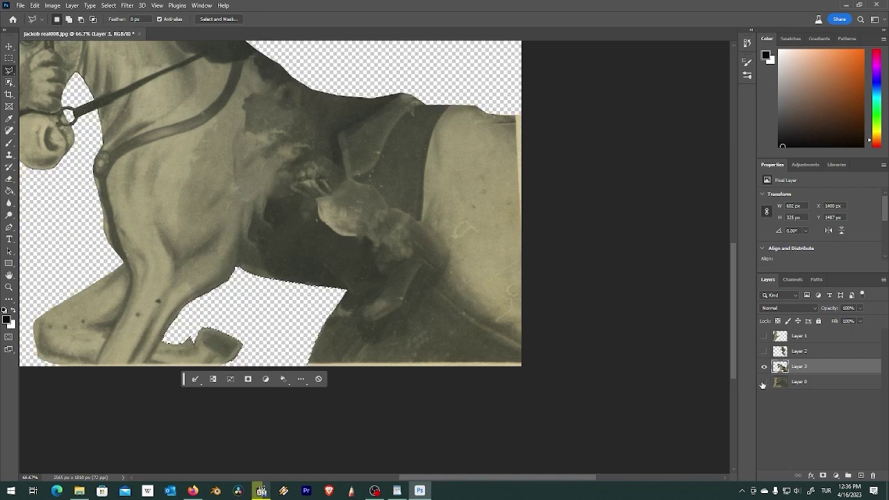
left_click(764, 381)
left_click(763, 381)
key("c")
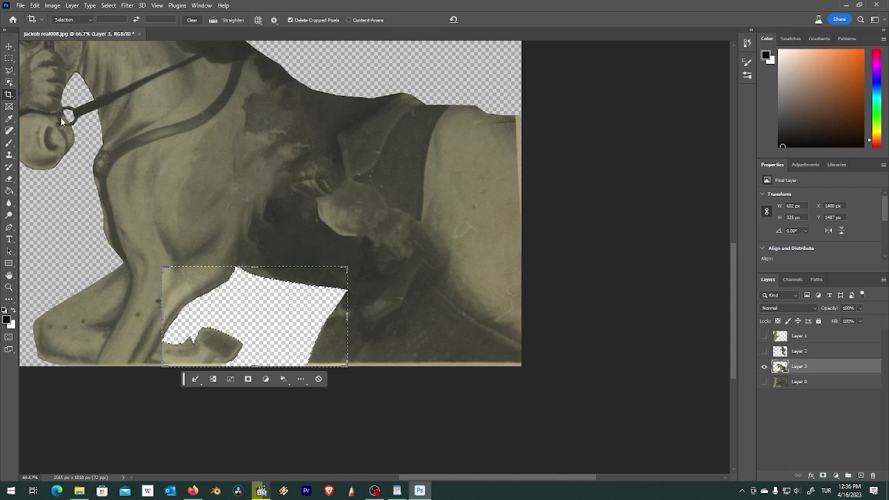
left_click(9, 71)
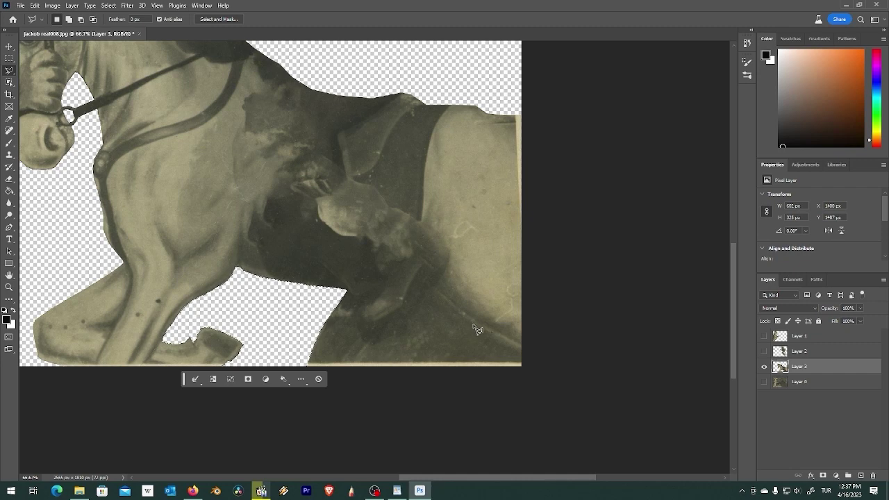
Outline the bottom-right corner of the horse image and delete it
left_click(473, 325)
left_click(439, 368)
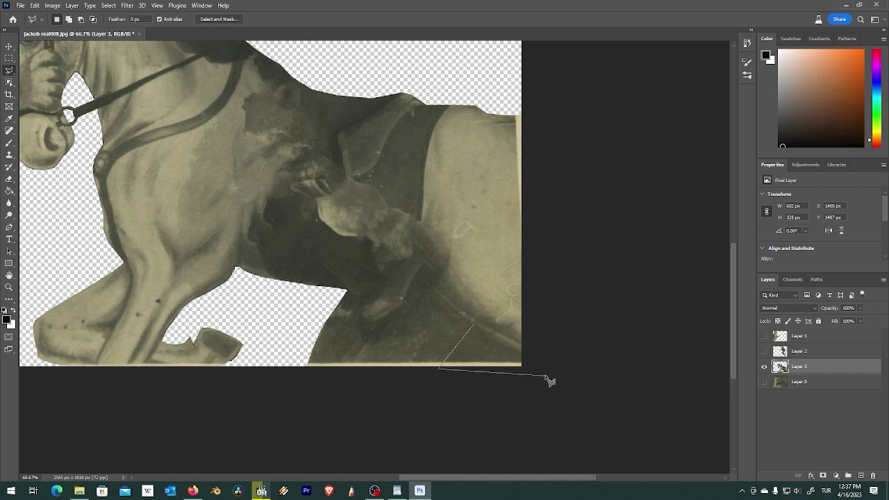
left_click(545, 376)
left_click(495, 334)
left_click(474, 331)
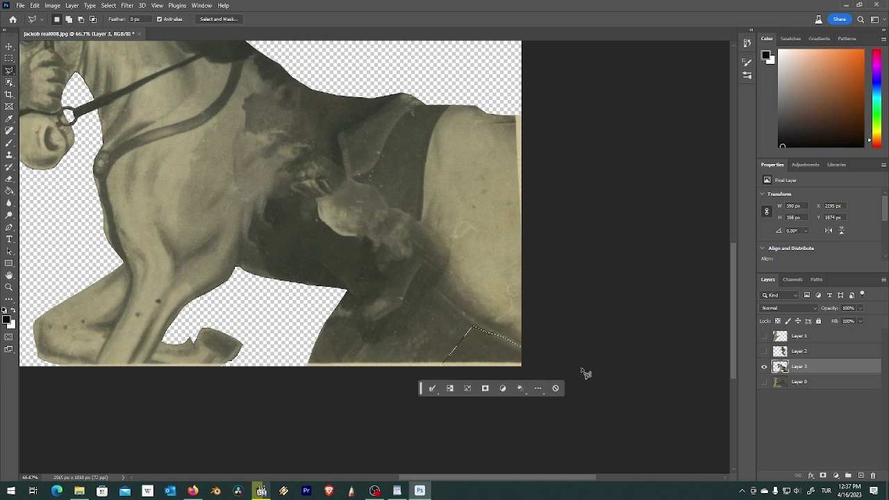
key("Delete")
left_click(619, 366)
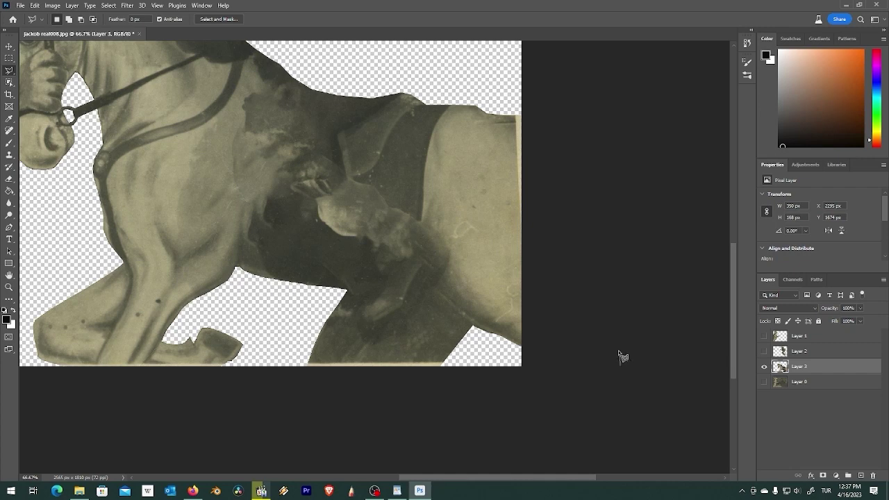
Undo the deletion to restore the bottom-right corner pixels
left_click(623, 357)
double_click(586, 359)
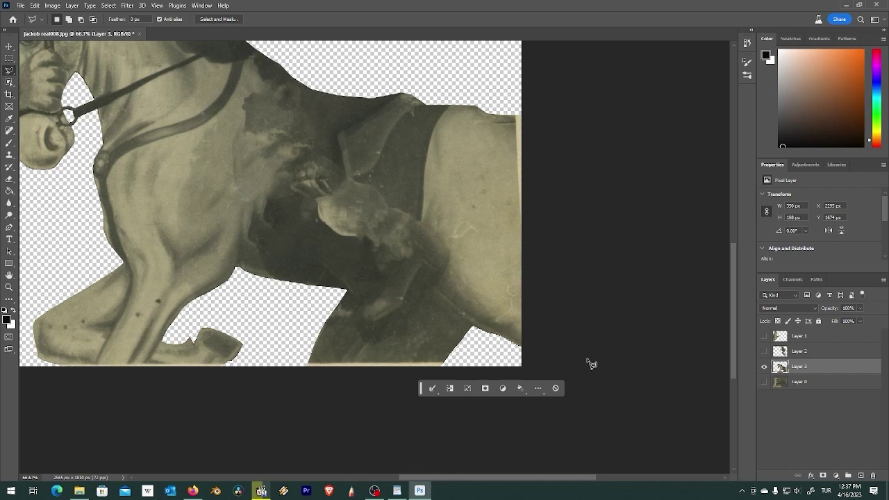
key("ctrl+z")
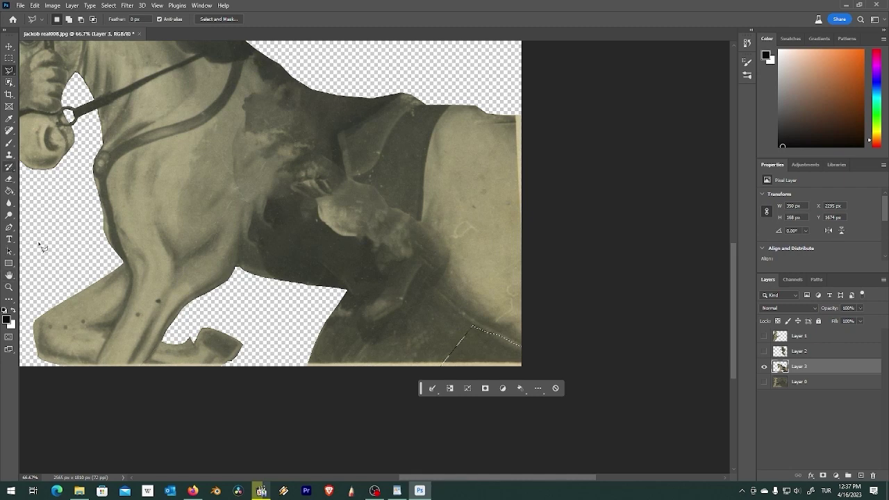
left_click(10, 288)
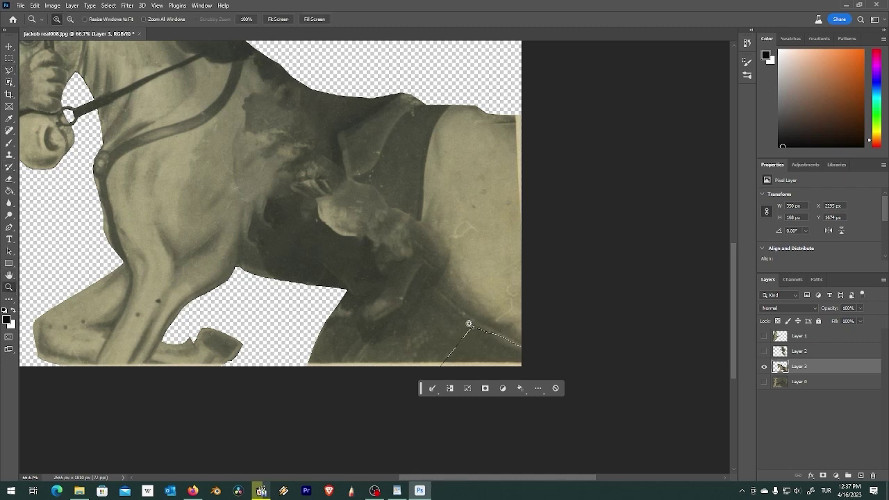
Zoom in closely on the corner along the photo's bottom edge
left_click(470, 323)
left_click(533, 355)
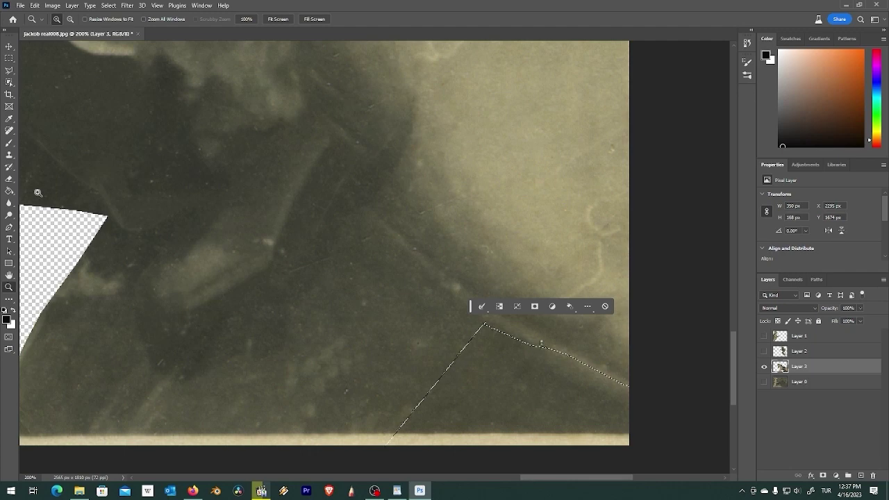
left_click(9, 70)
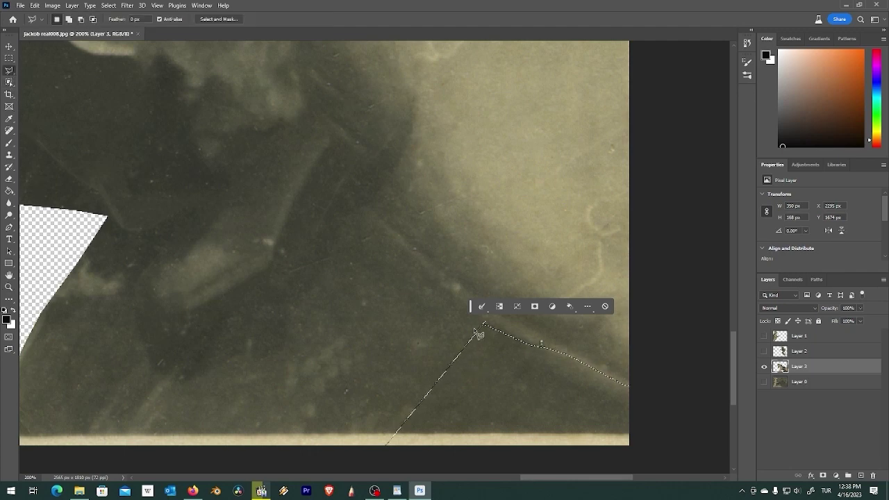
left_click_drag(546, 407, 515, 365)
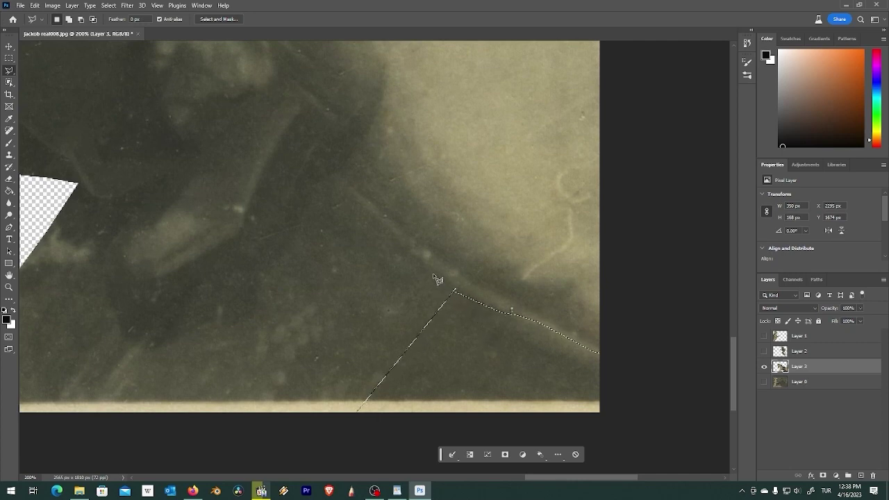
Trace a polygonal outline around the dark patch, extending below and right of the photo
left_click(434, 275)
left_click(397, 313)
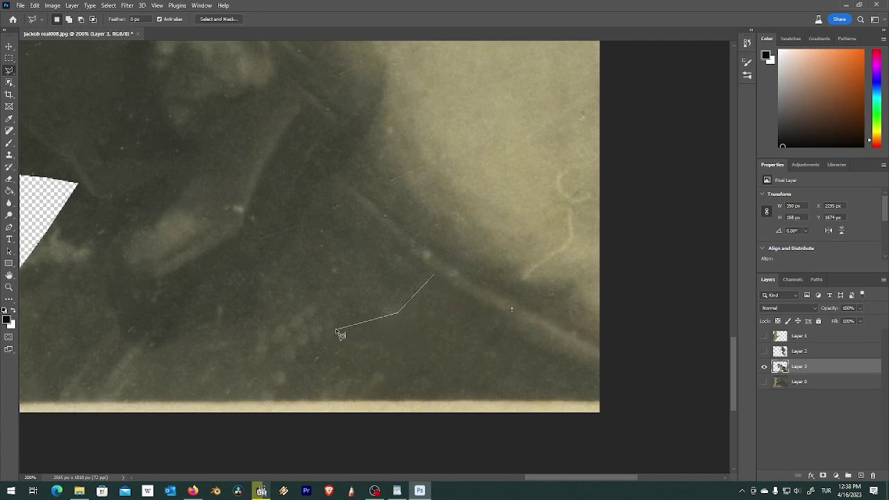
left_click(336, 329)
left_click(298, 359)
left_click(277, 399)
left_click(271, 427)
left_click(455, 470)
left_click(627, 430)
left_click(620, 392)
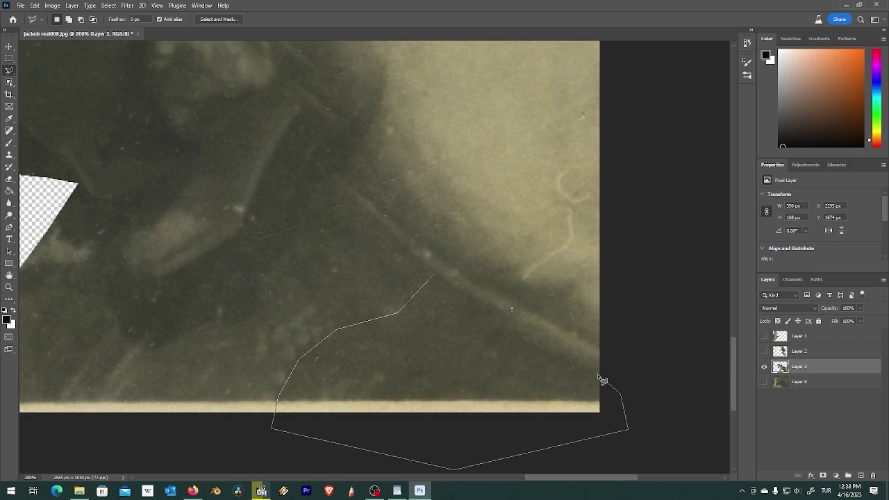
left_click(598, 376)
left_click(600, 350)
left_click(438, 273)
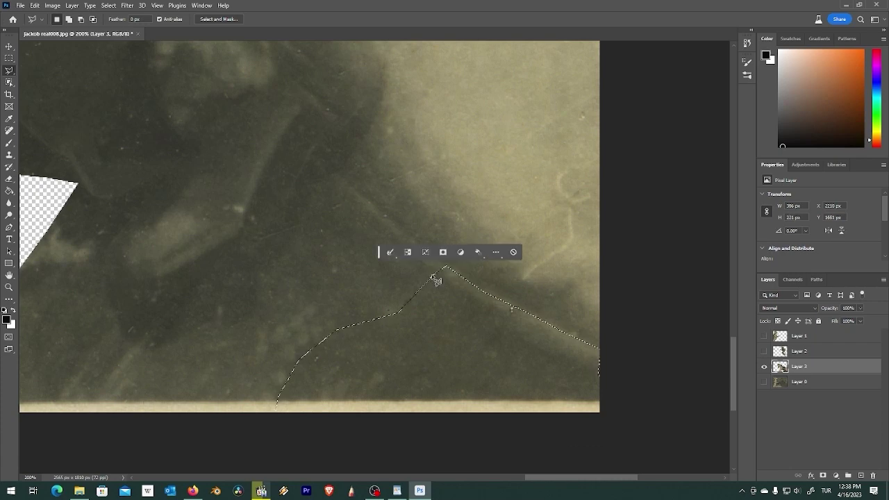
Discard that selection and restart the wedge outline from below the photo
left_click(649, 371)
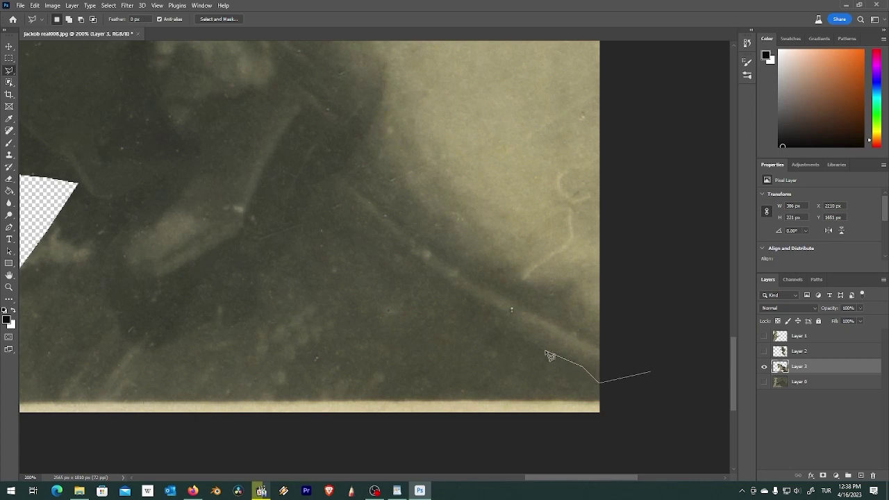
left_click(488, 310)
left_click(406, 261)
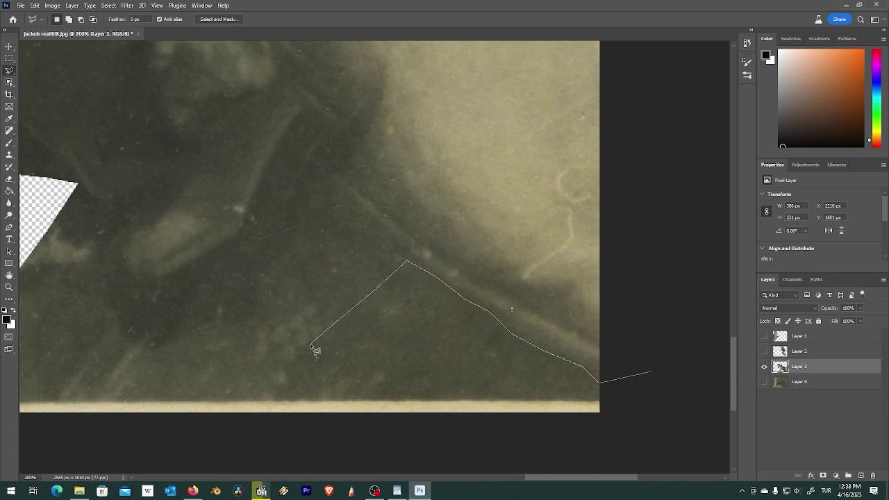
double_click(279, 406)
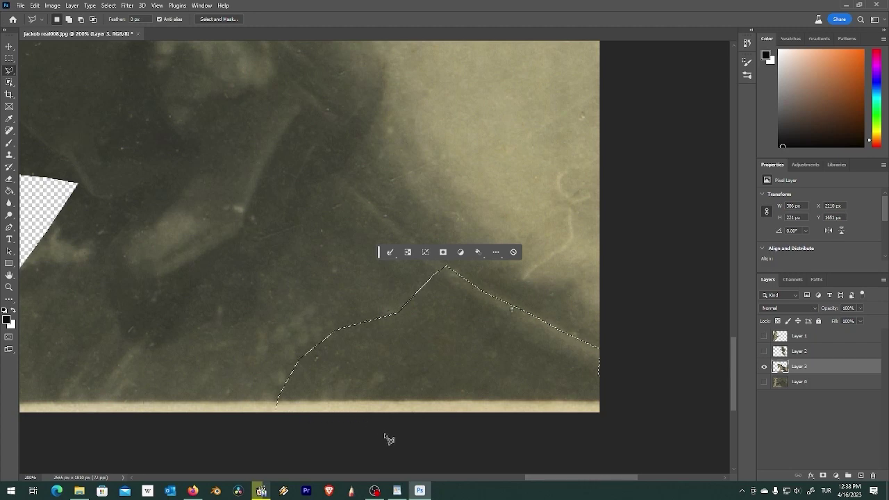
left_click(402, 444)
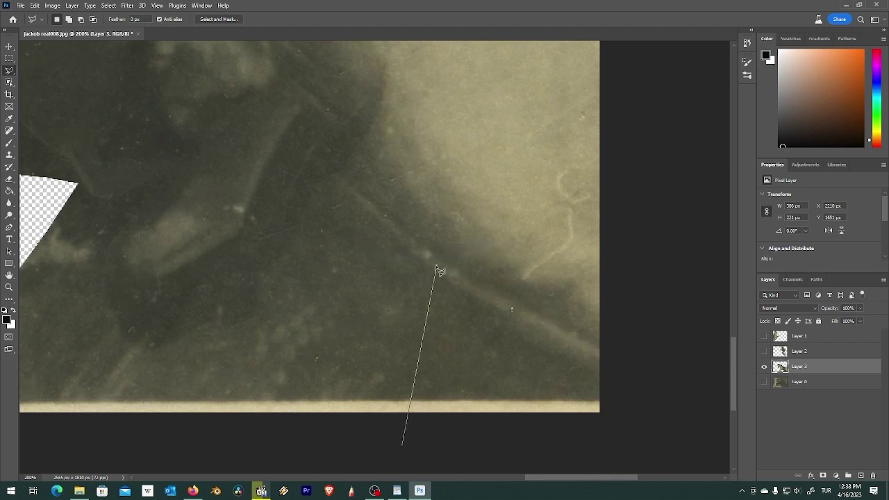
double_click(456, 417)
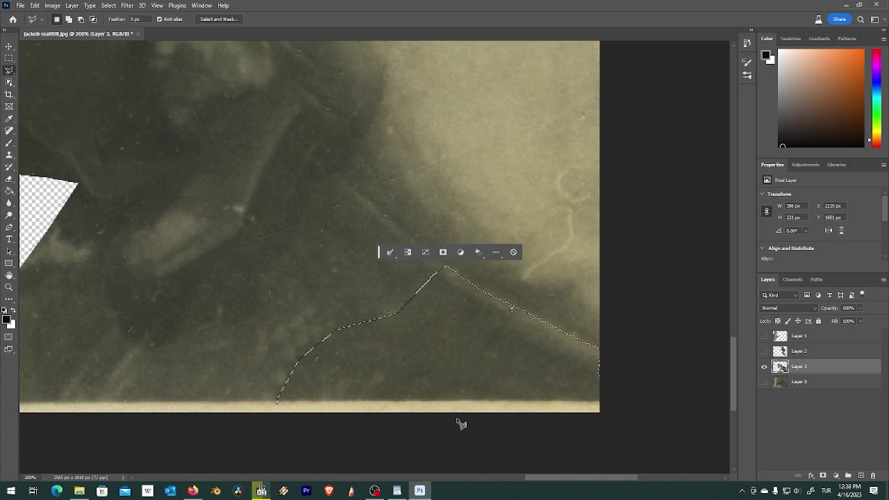
left_click(521, 447)
left_click(622, 441)
left_click(622, 383)
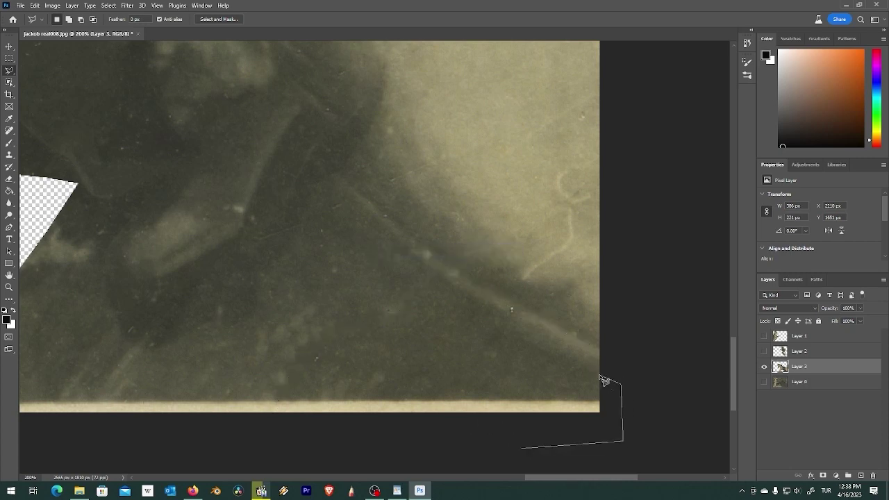
Finish outlining the peaked wedge beneath the horse and delete it from Layer 3
left_click_drag(600, 376, 420, 264)
left_click_drag(427, 267, 460, 280)
left_click(384, 320)
left_click(331, 328)
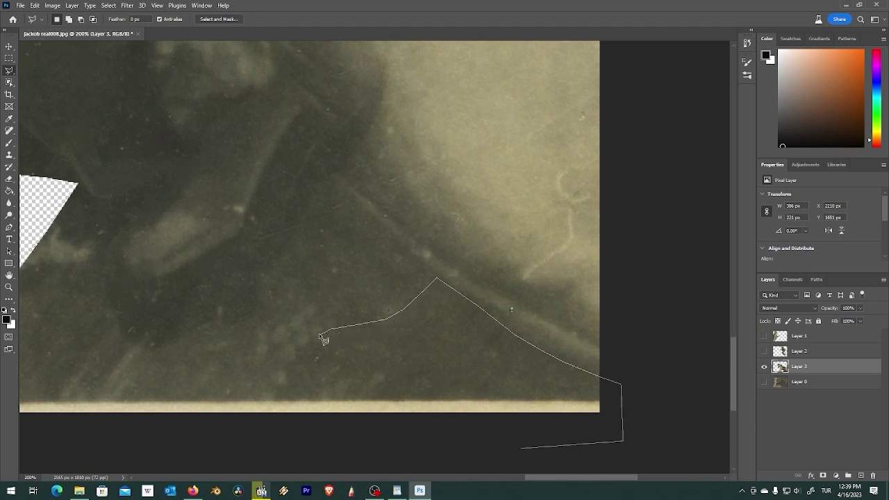
left_click(276, 403)
left_click(270, 433)
left_click(474, 471)
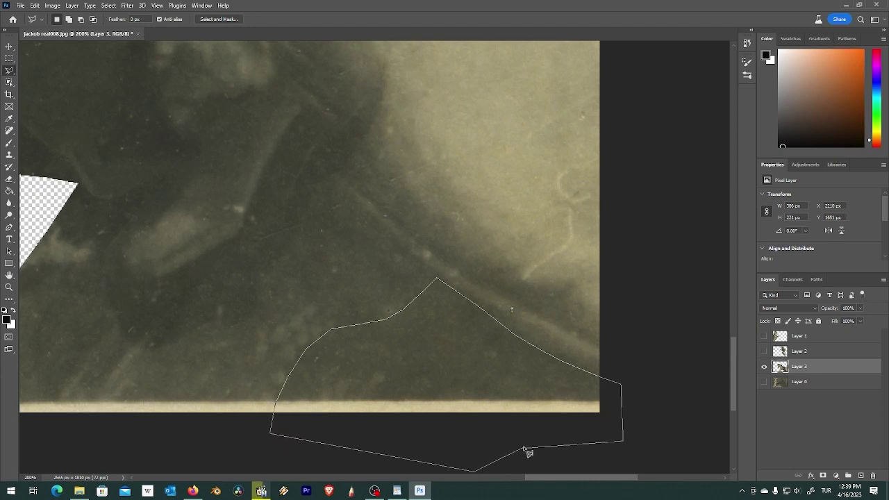
left_click(522, 448)
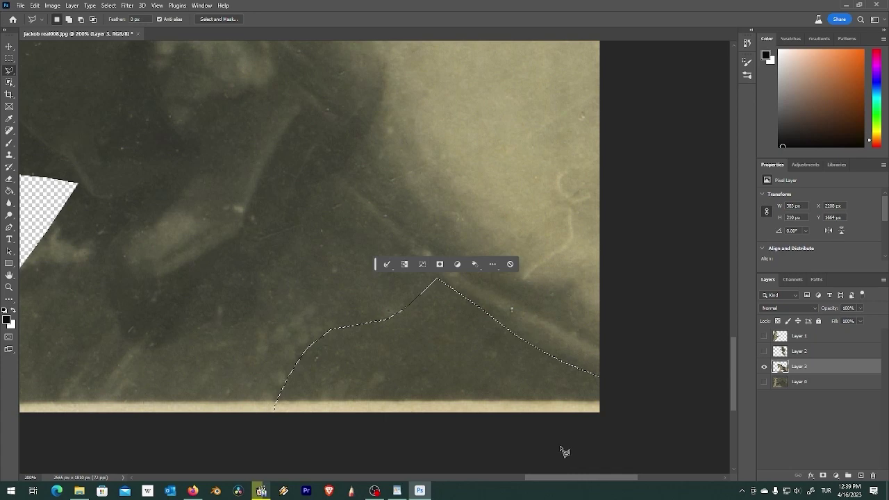
key("Delete")
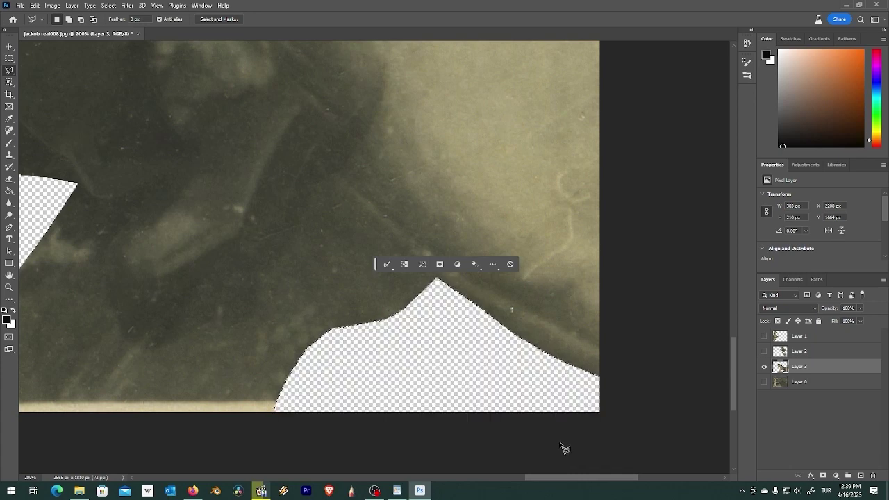
Zoom in and back out to check the cleared wedge area
left_click(9, 287)
left_click(319, 321)
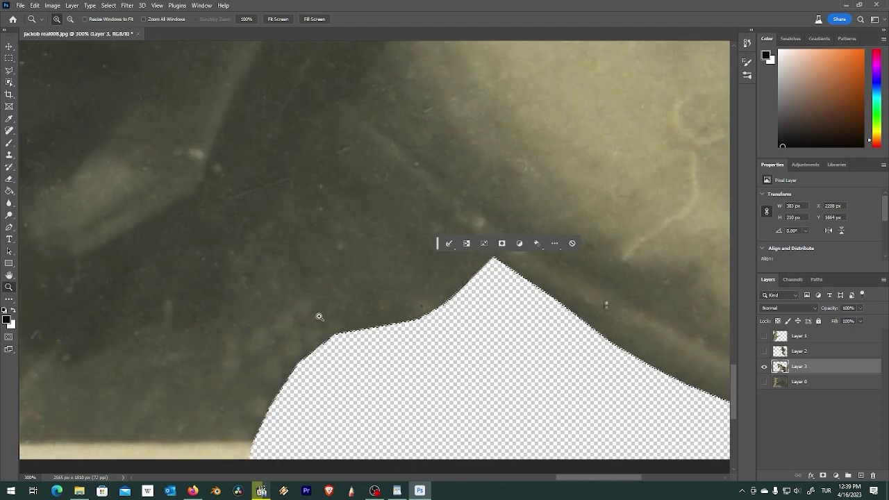
left_click(320, 316, "alt")
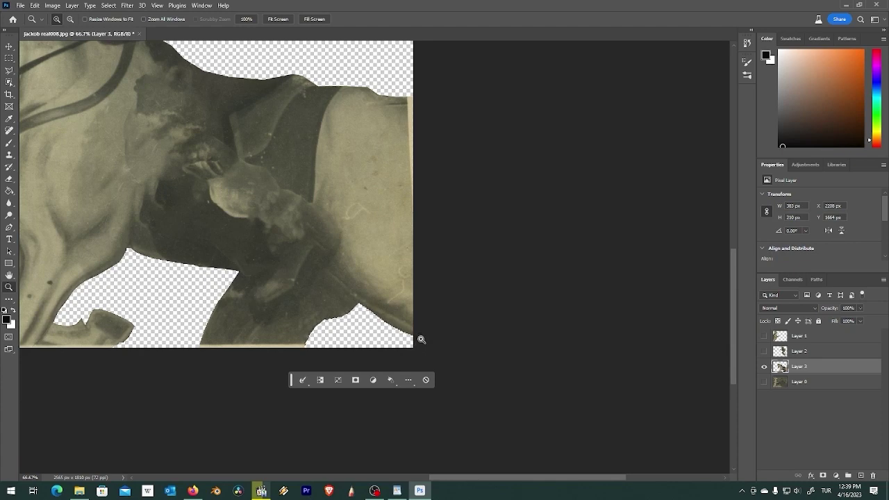
Undo the earlier wedge deletion on Layer 3 and clear the selection
left_click(358, 309)
left_click(361, 313)
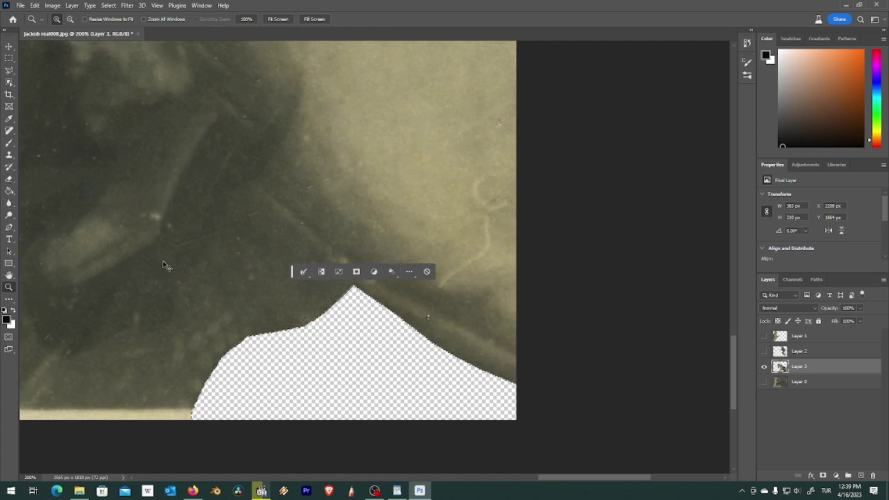
key("ctrl+z")
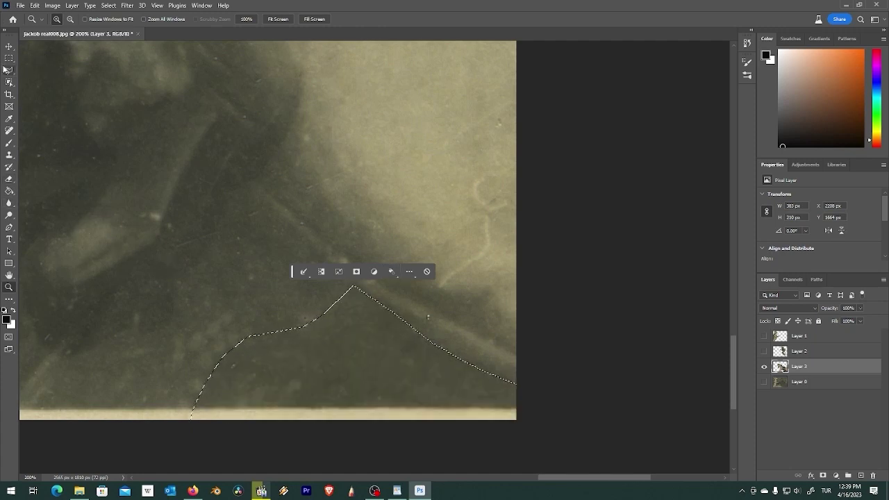
left_click(9, 70)
key("ctrl+d")
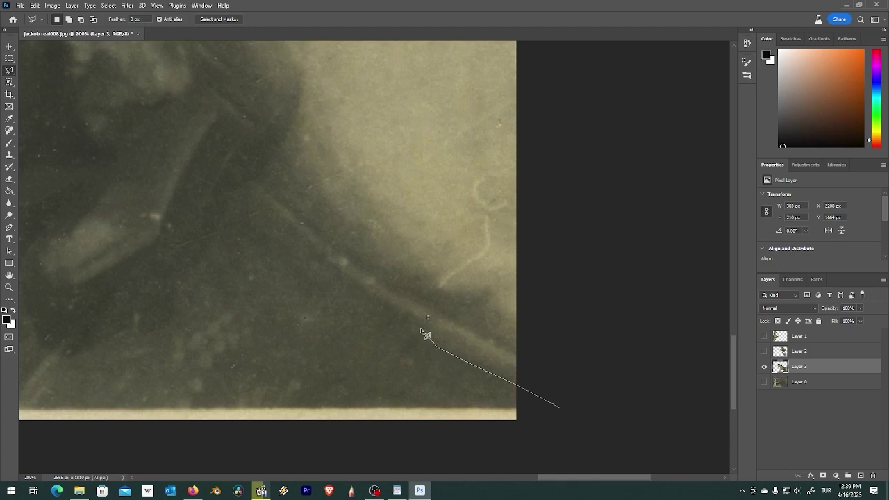
Lasso a tighter, narrower wedge along the diagonal edge under the horse and delete it
left_click(420, 329)
left_click(402, 355)
left_click(333, 408)
left_click(309, 431)
left_click(547, 441)
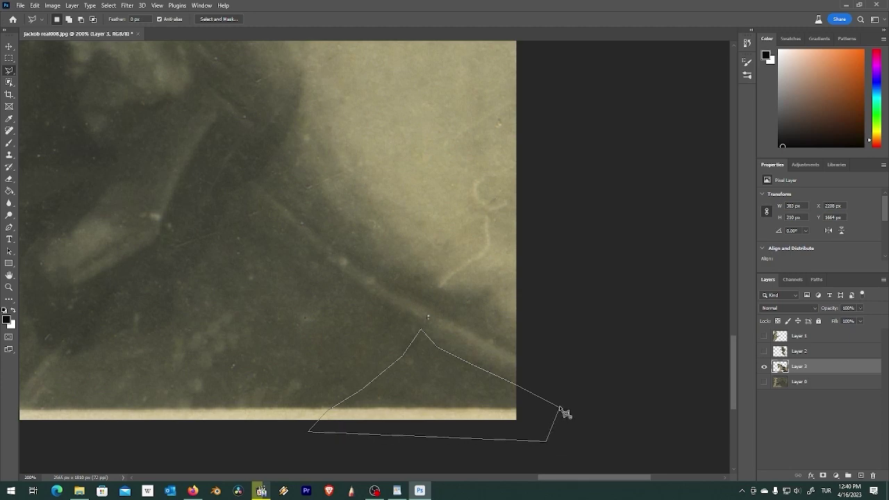
left_click(559, 406)
key("Delete")
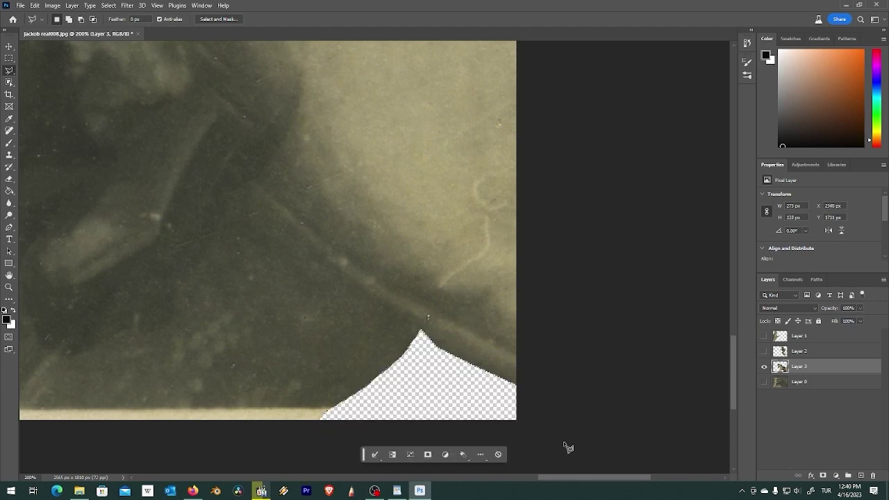
Zoom out to the whole layer, then select Layer 0 and make it visible
left_click(8, 287)
left_click(198, 289, "alt")
left_click(198, 269, "alt")
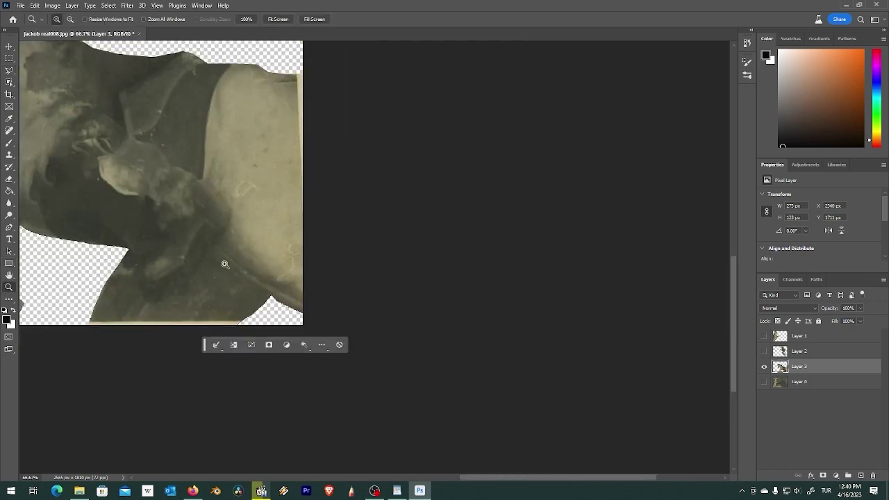
mouse_move(224, 263)
left_mouse_down()
mouse_move(355, 274)
mouse_move(364, 305)
left_mouse_up()
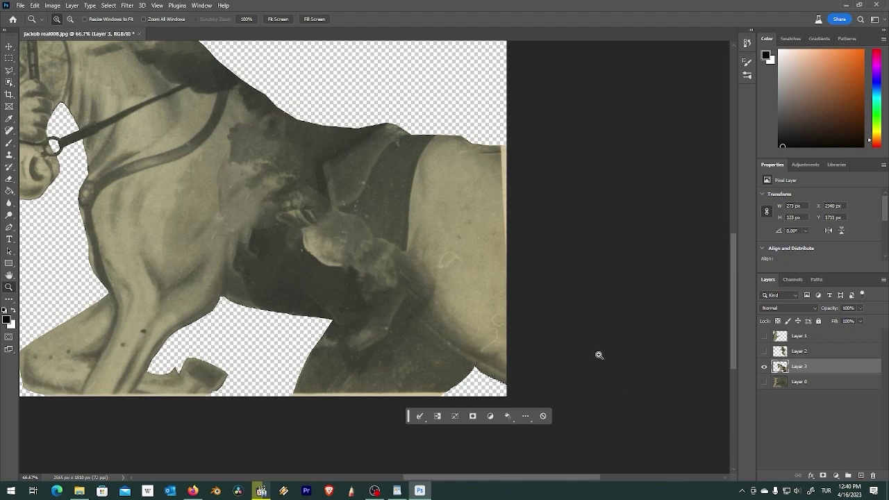
left_click(805, 381)
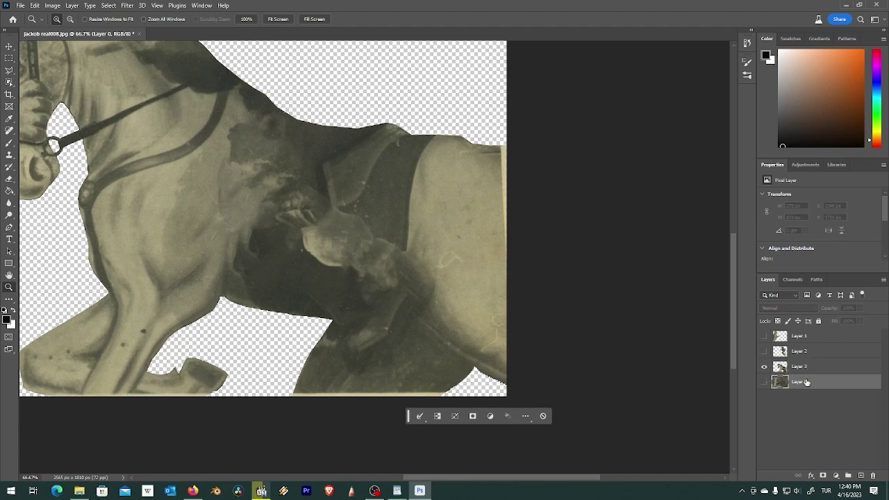
left_click(764, 382)
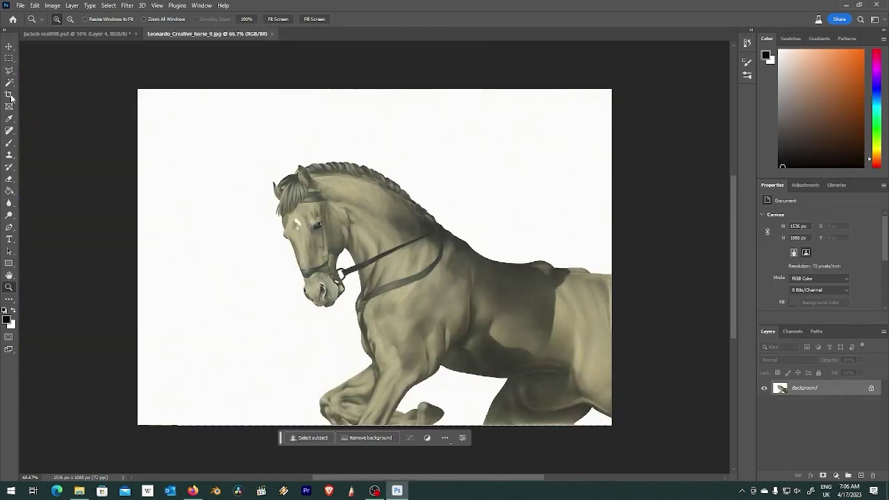
Select the horse in the Leonardo_Creative_horse_0.jpg image with the Object Selection tool
left_click(11, 84)
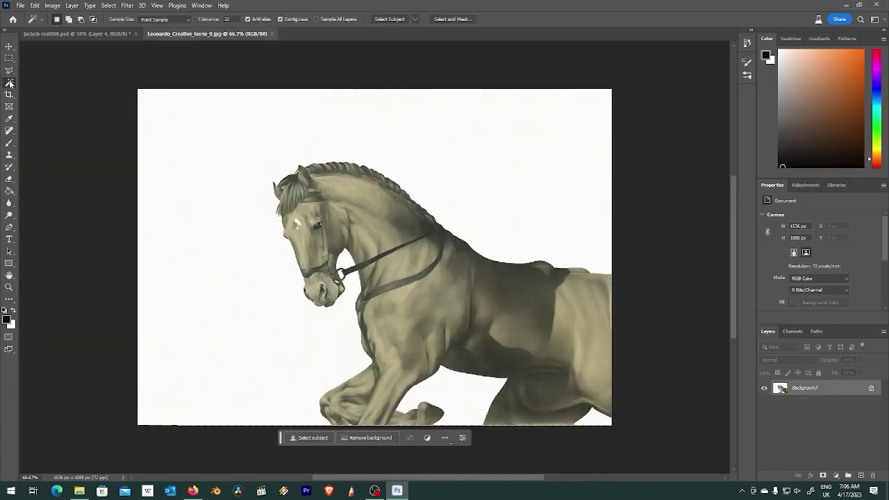
right_click(10, 82)
left_click(41, 82)
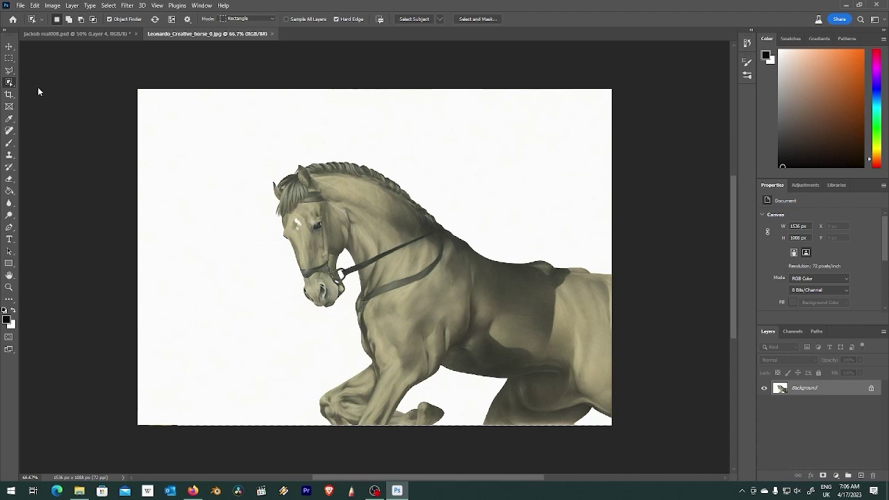
left_click(347, 227)
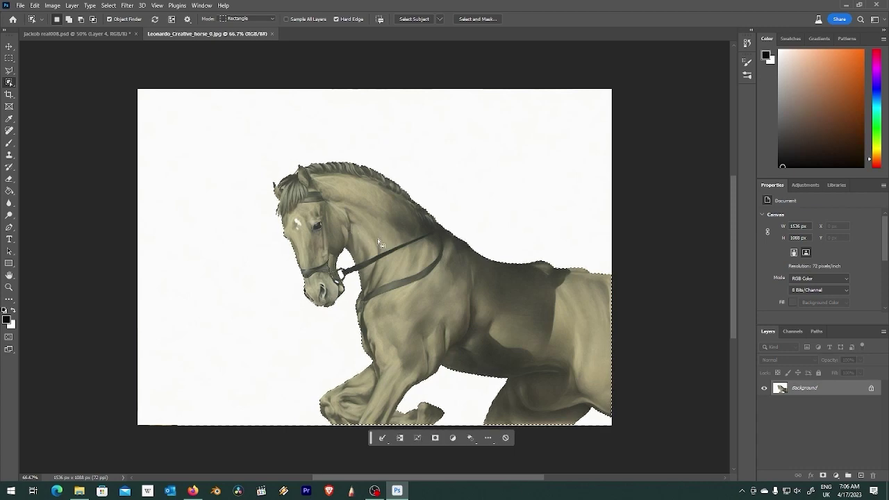
Paste the horse into jackob real008.psd and show Layer 3's large horse as a reference
left_click(100, 32)
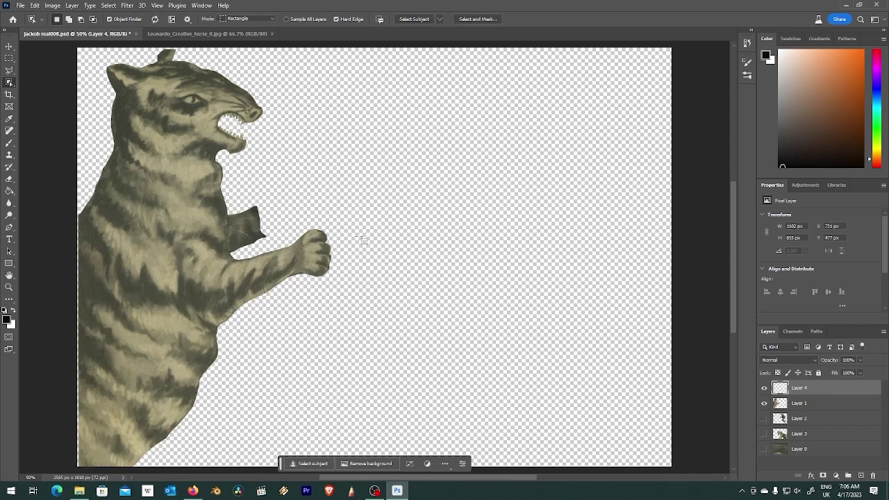
key("ctrl+v")
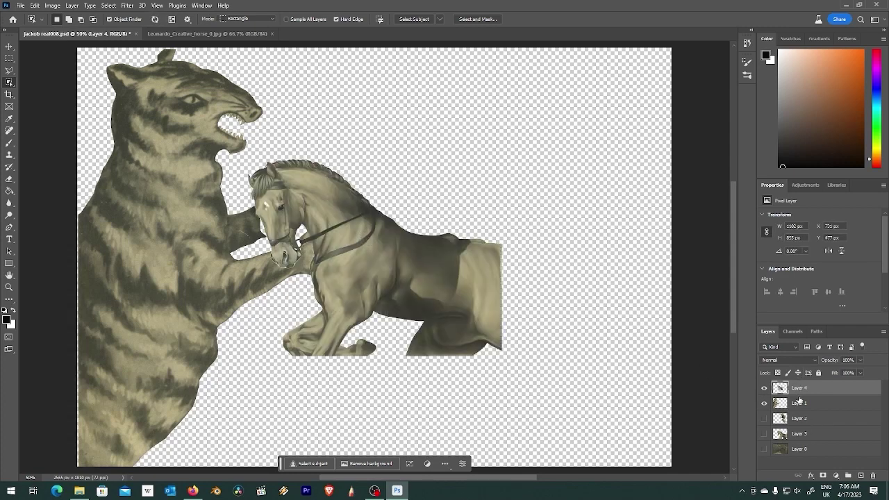
left_click(764, 433)
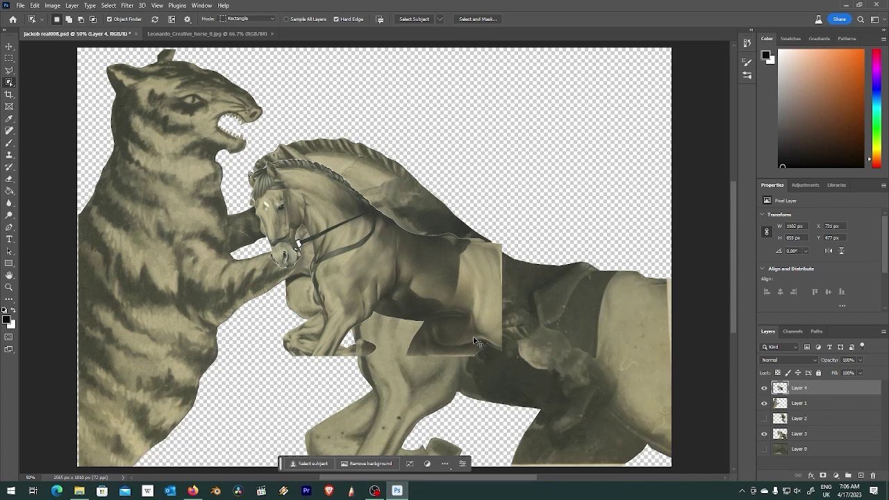
Scale the Layer 4 horse to about 188%, place it facing the tiger, then hide Layer 3
key("ctrl+t")
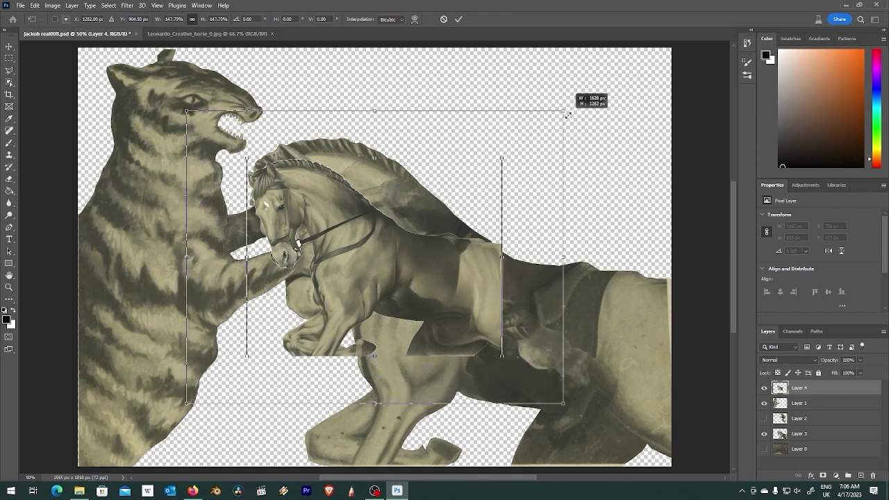
left_click_drag(502, 157, 562, 110)
left_click_drag(398, 263, 520, 308)
left_click_drag(308, 159, 256, 116)
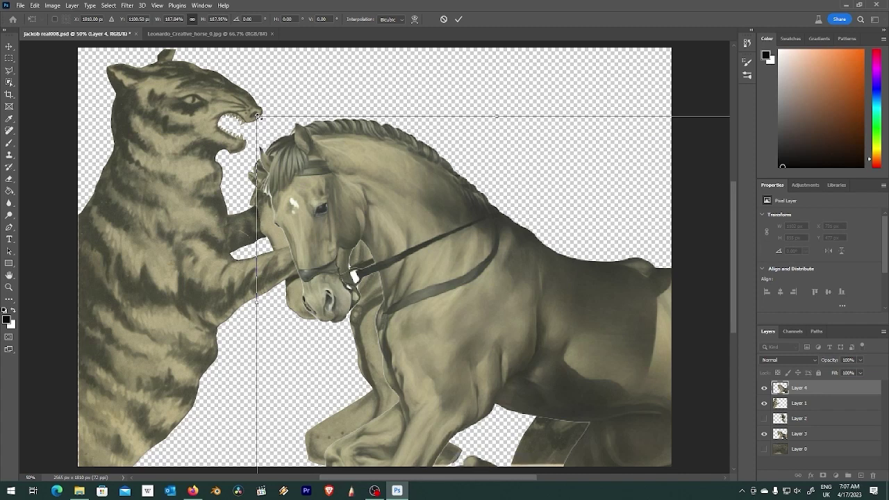
left_click_drag(257, 116, 254, 113)
left_click_drag(390, 234, 367, 222)
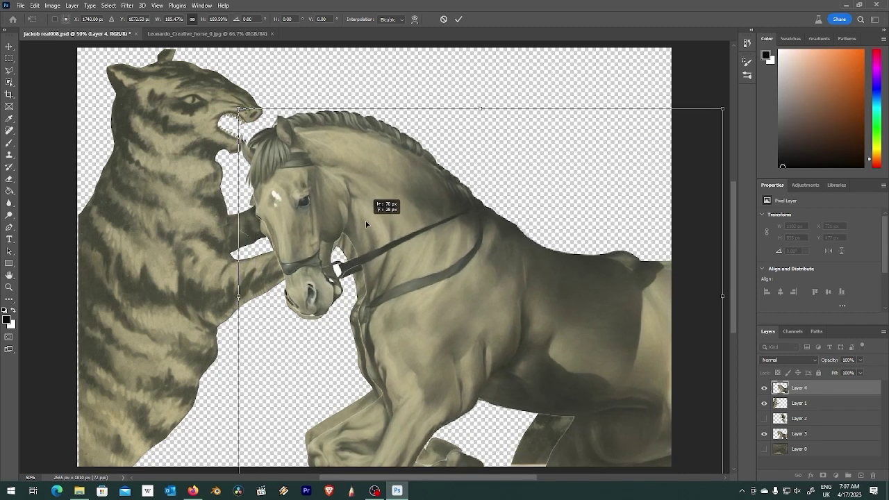
mouse_move(367, 222)
left_mouse_down()
mouse_move(453, 259)
mouse_move(399, 247)
left_mouse_up()
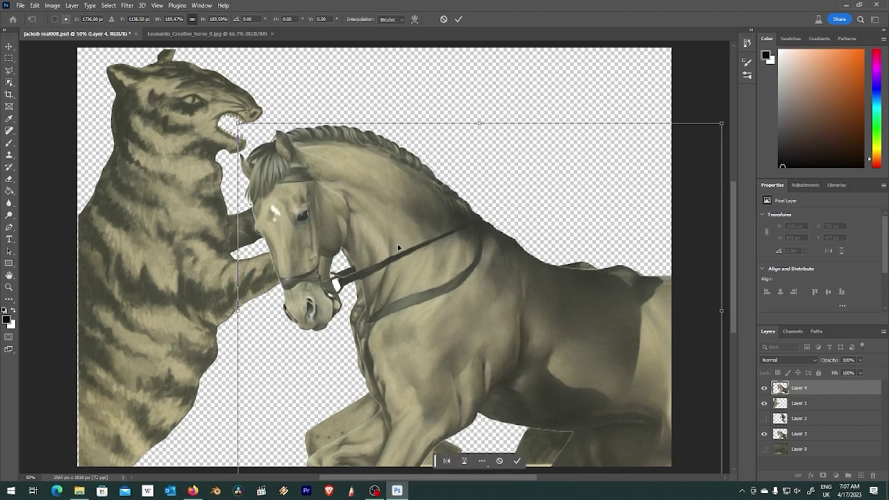
left_click(763, 434)
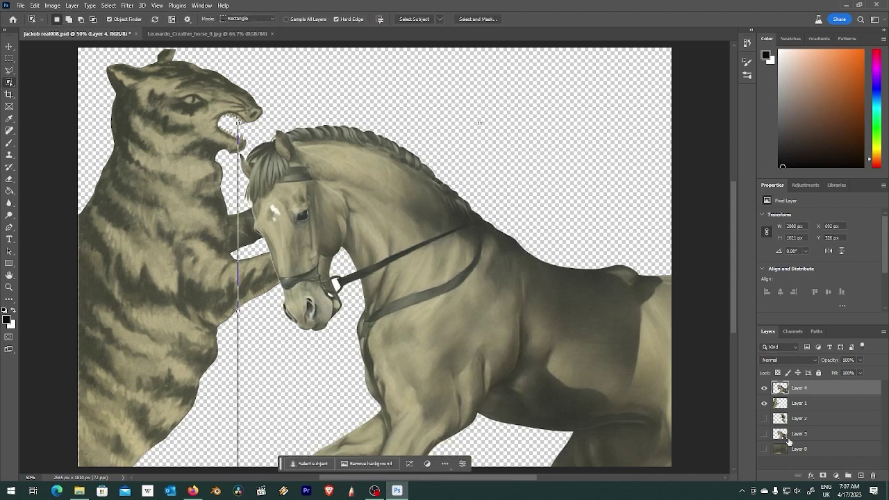
Show the painted background on Layer 0 and zoom in on the horse's bridle
left_click(764, 449)
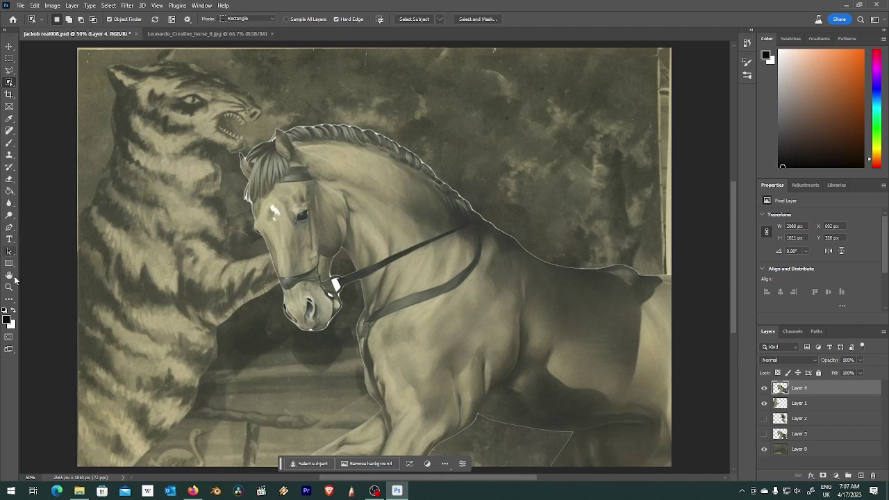
left_click(9, 286)
left_click(331, 289)
left_click(334, 288)
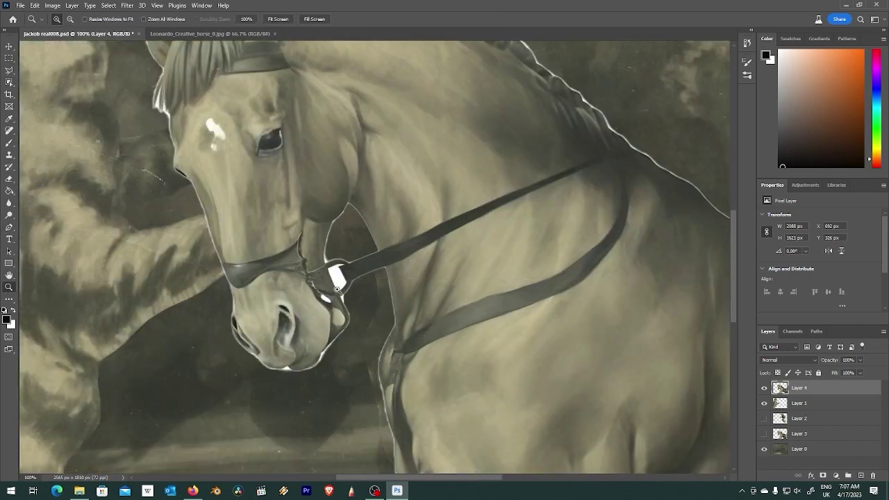
left_click(334, 289)
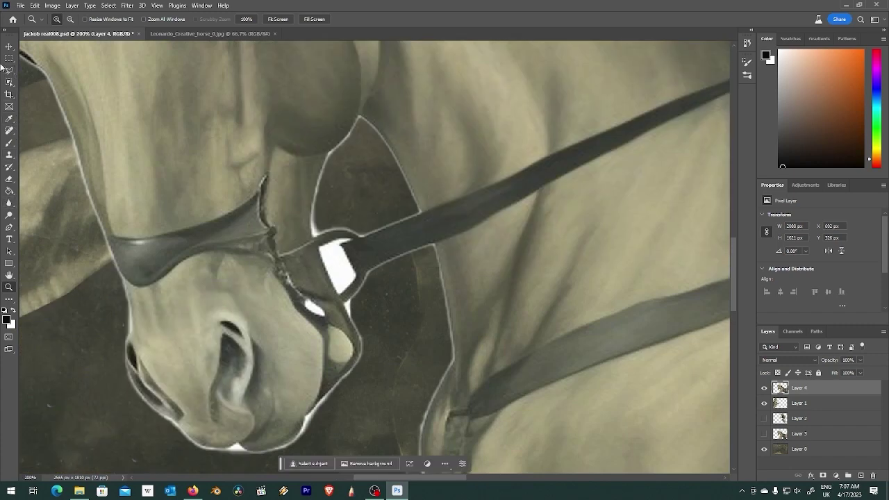
Delete the white bridle patch with the Magic Wand, then select leftover background around the head
left_click(9, 82)
left_click(44, 101)
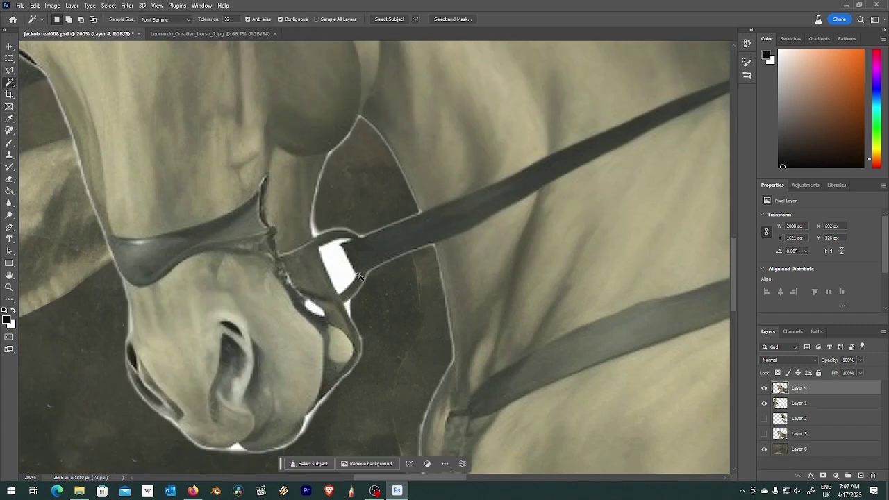
left_click(344, 266)
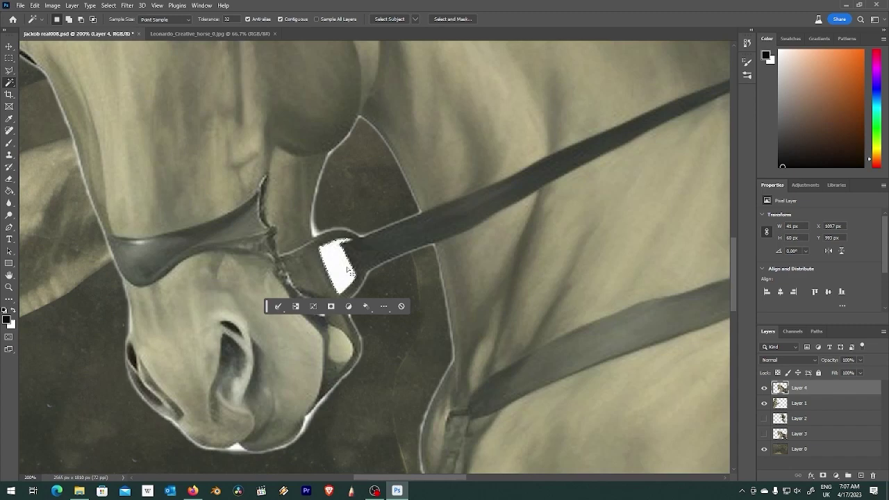
key("Delete")
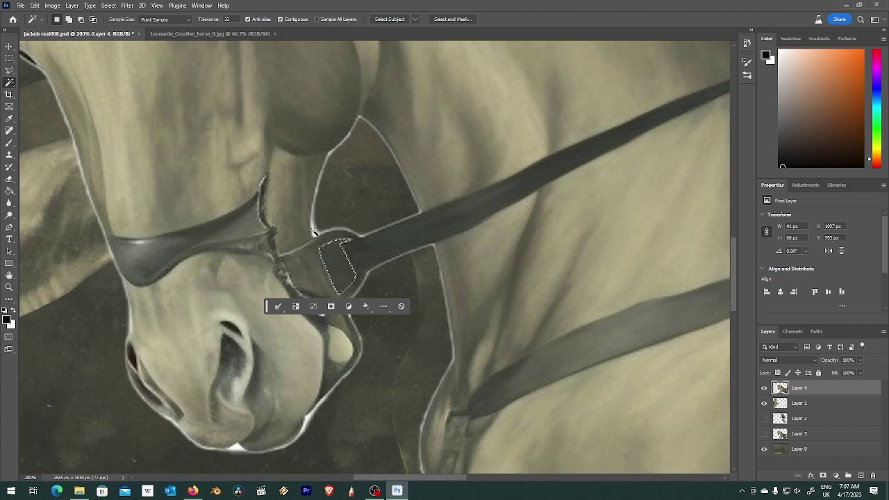
left_click(319, 234)
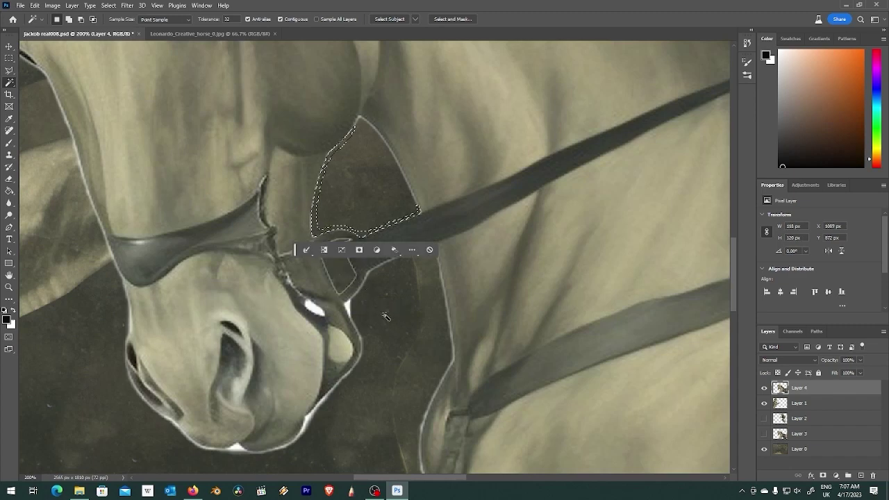
left_click(345, 305)
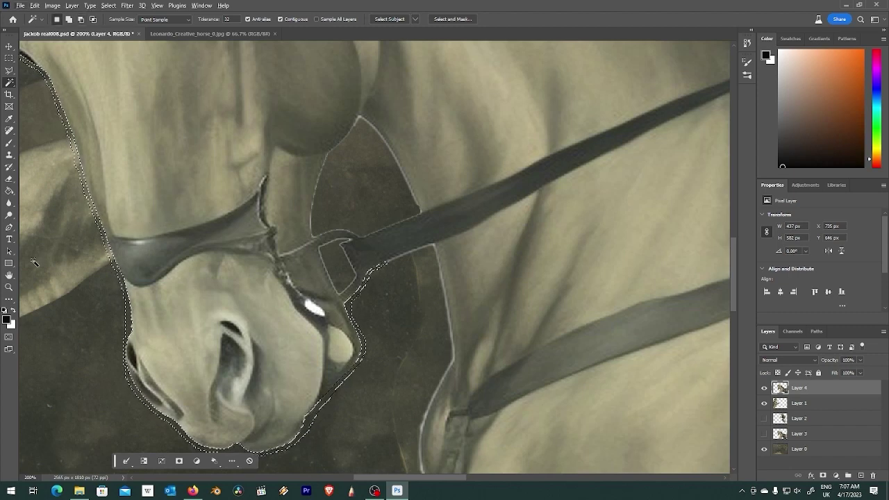
key("z")
scroll(369, 270, "down", 3)
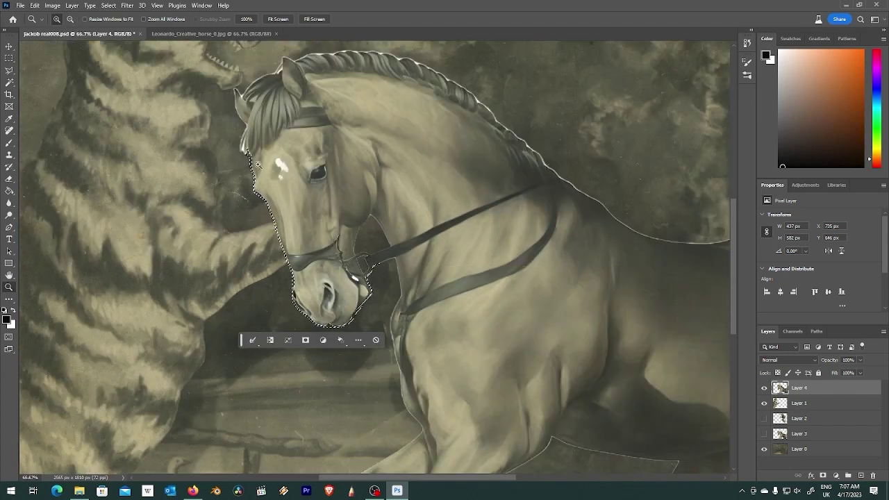
Extend the Magic Wand selection along the mane edge and light forelock strands, then view the whole scene
left_click_drag(251, 125, 303, 186)
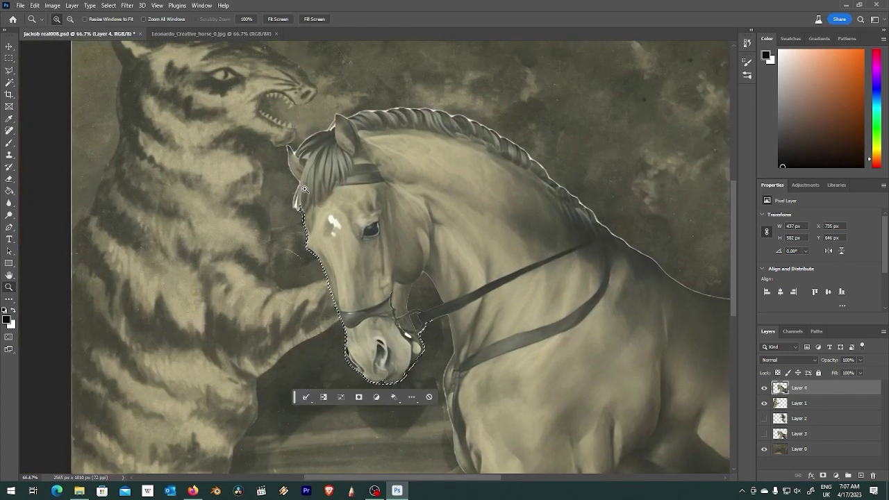
scroll(291, 194, "up", 3)
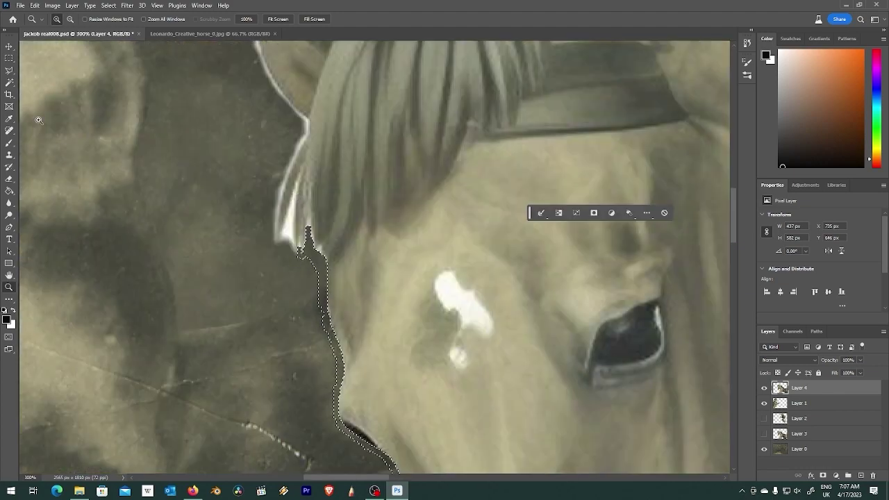
key("w")
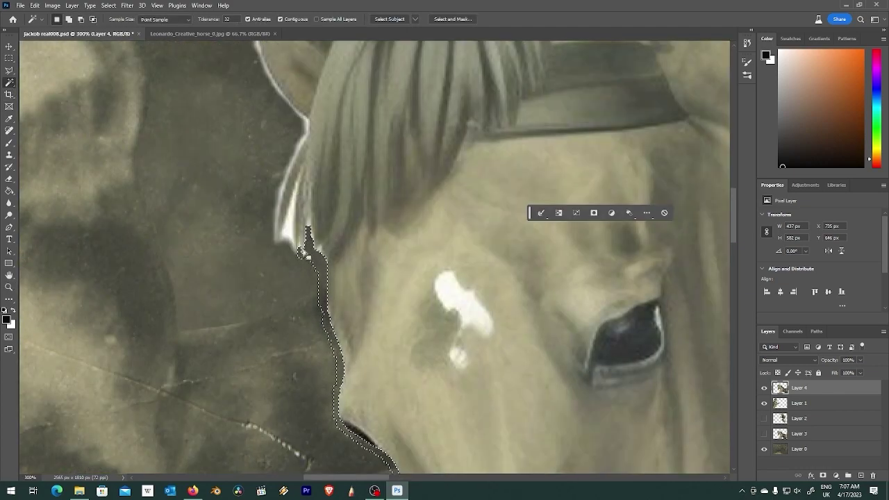
left_click(243, 204)
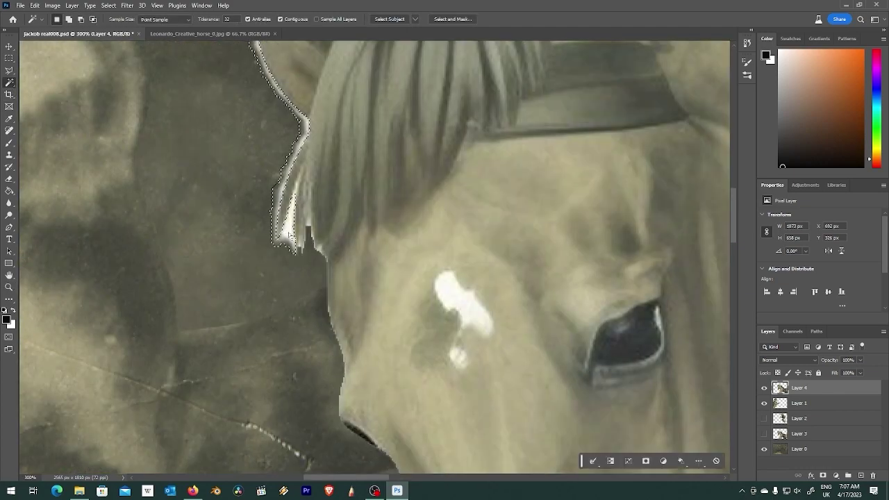
left_click(287, 230)
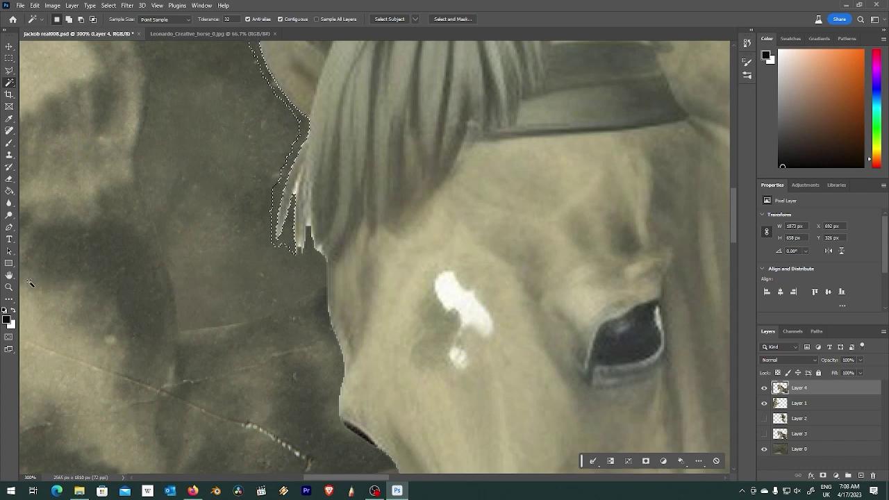
key("z")
left_click(357, 277, "alt")
left_click(367, 271, "alt")
left_click(368, 271, "alt")
left_click(367, 271, "alt")
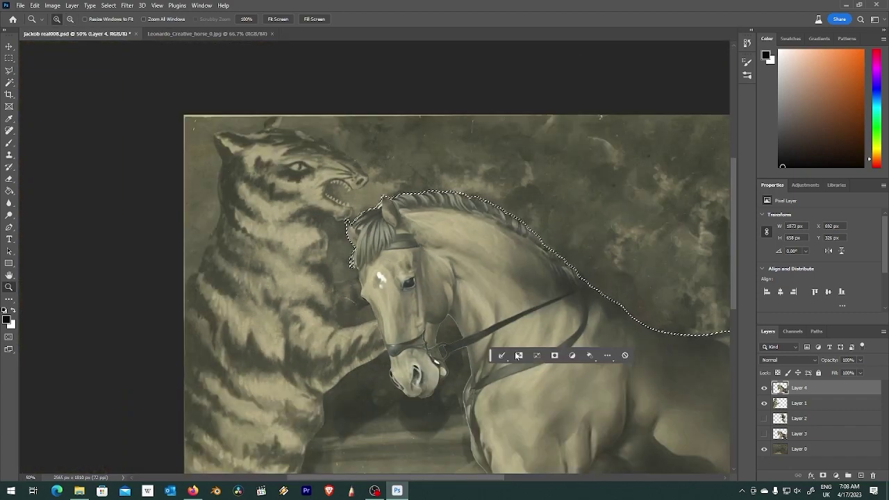
mouse_move(562, 390)
left_mouse_down()
mouse_move(481, 258)
mouse_move(463, 286)
left_mouse_up()
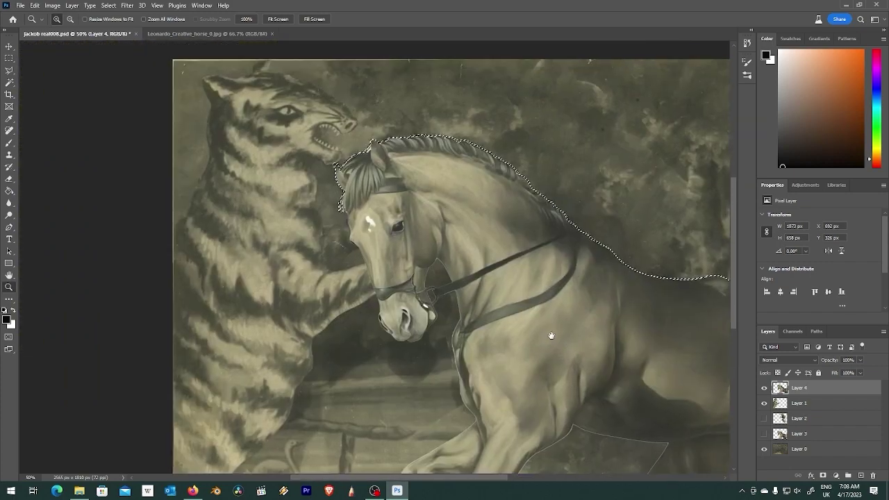
mouse_move(462, 286)
left_mouse_down()
mouse_move(493, 316)
mouse_move(477, 316)
left_mouse_up()
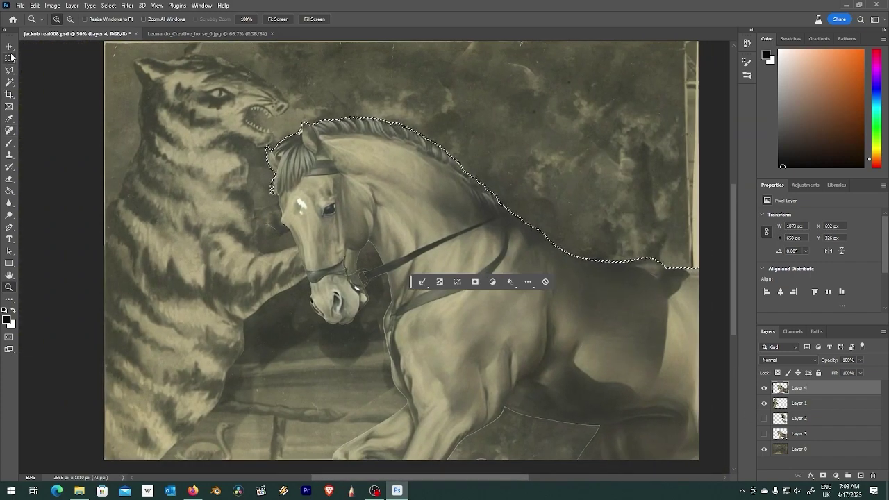
Show the cowboy layer, move the horse layer beneath the cowboy layers, and clear the selection
key("v")
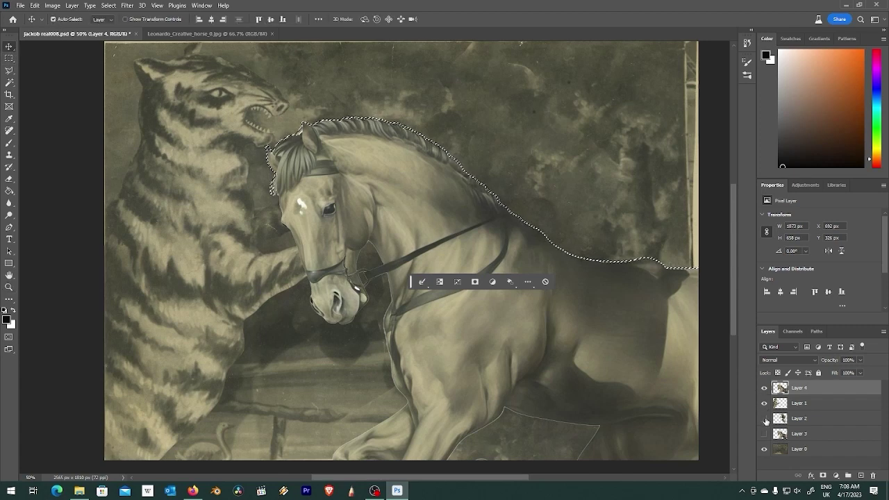
left_click(763, 403)
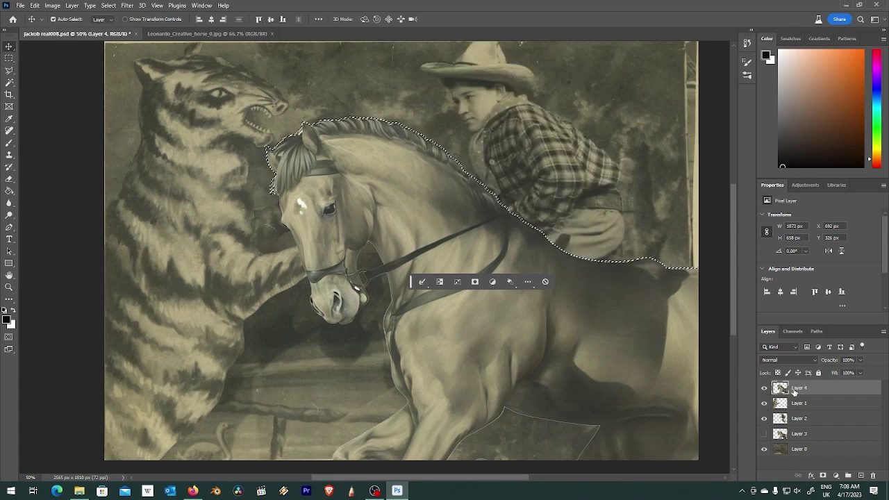
left_click_drag(799, 387, 803, 426)
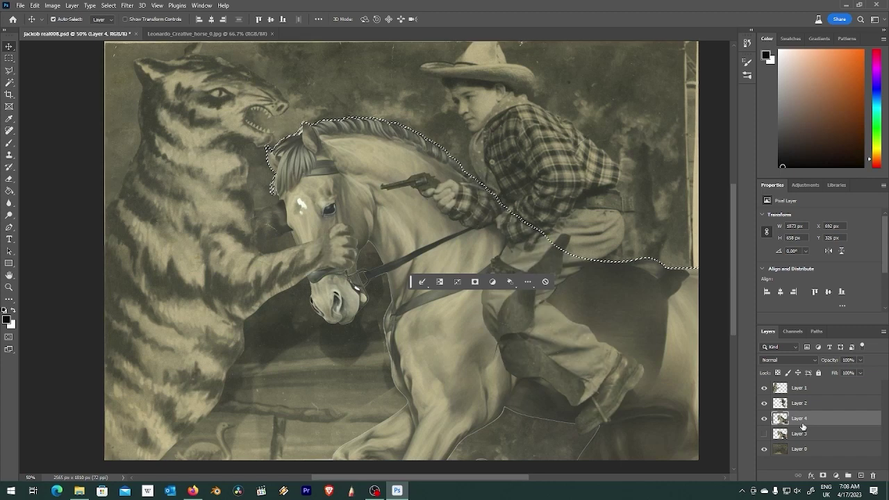
left_click(9, 57)
left_click(257, 131)
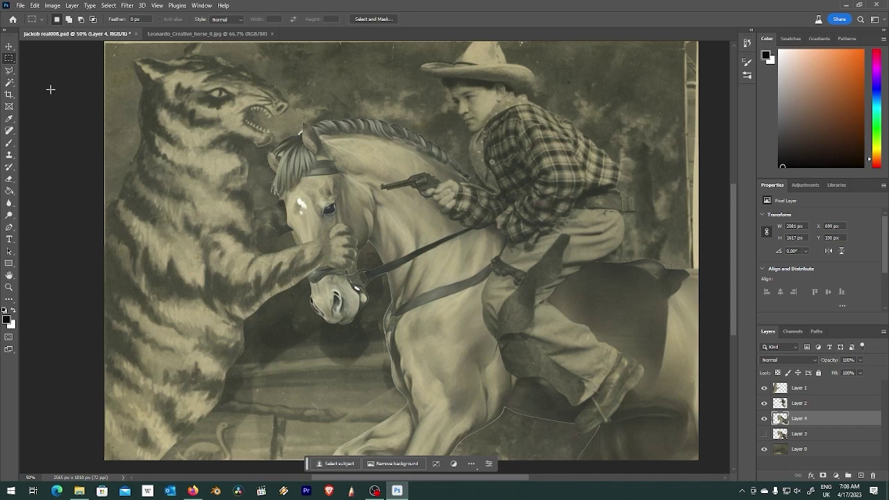
Nudge the cowboy on Layer 2 slightly right so he sits on the horse
left_click(800, 404)
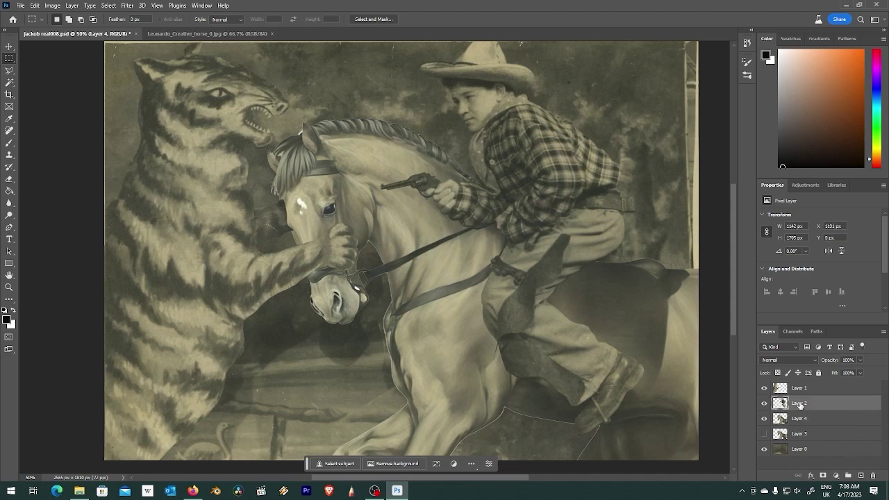
left_click(9, 45)
left_click_drag(530, 174, 540, 179)
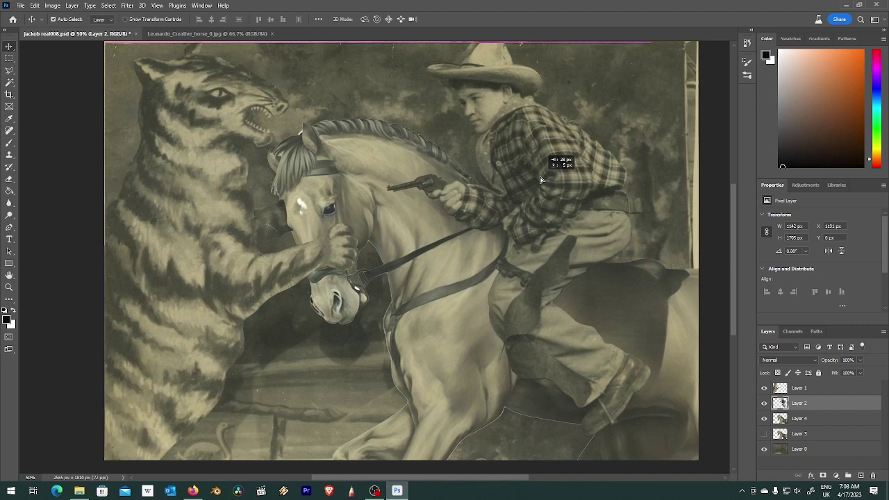
left_click_drag(540, 180, 541, 180)
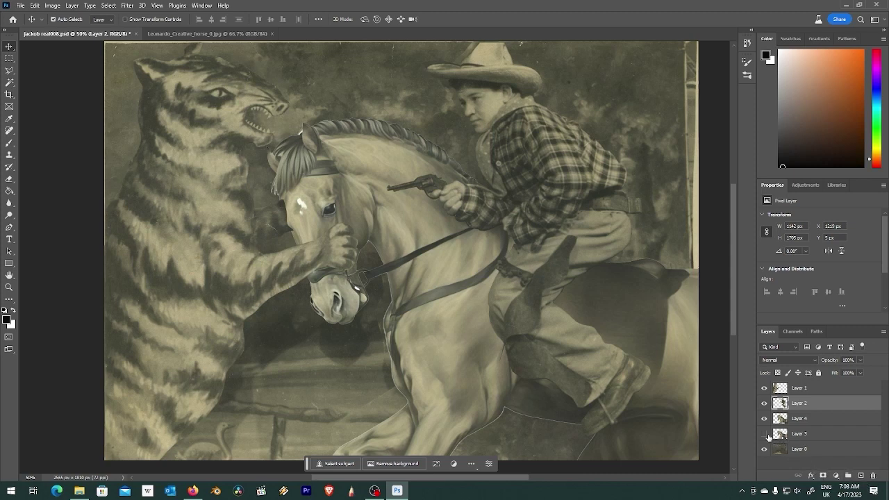
Merge Layers 0, 4, 2 and 1 into a single layer
left_click(805, 448)
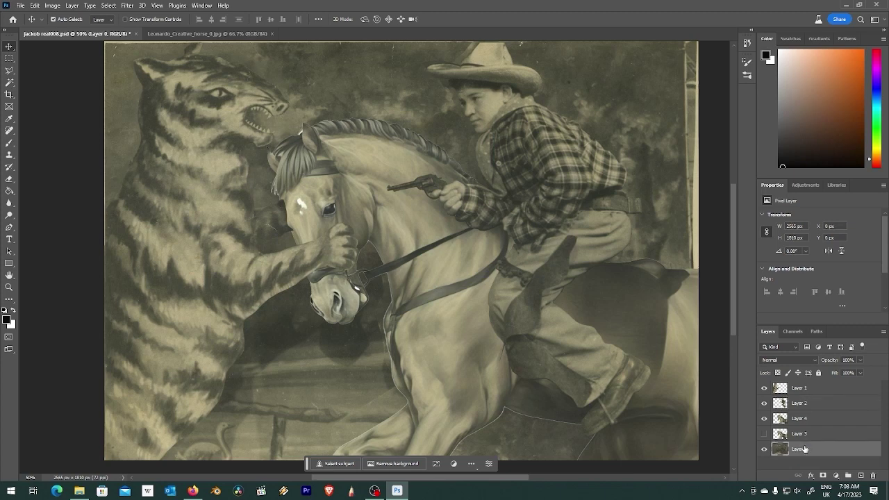
left_click(805, 421, "ctrl")
left_click(807, 406, "ctrl")
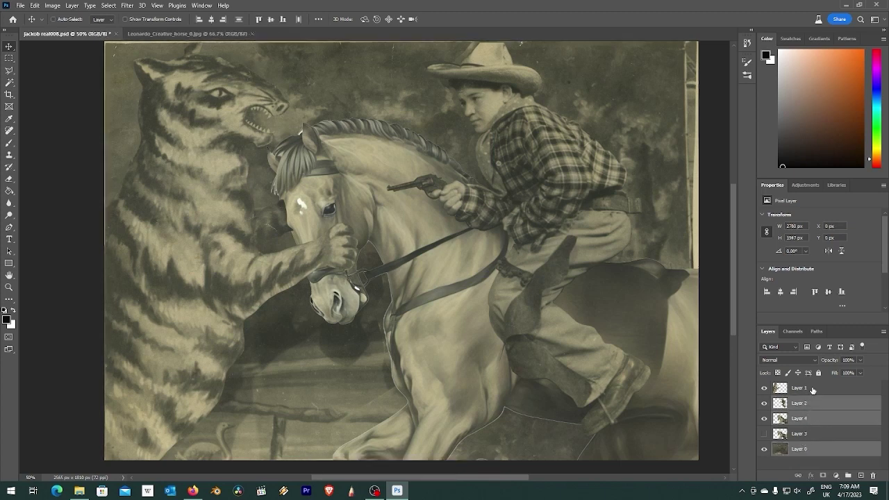
left_click(811, 389, "ctrl")
right_click(813, 389)
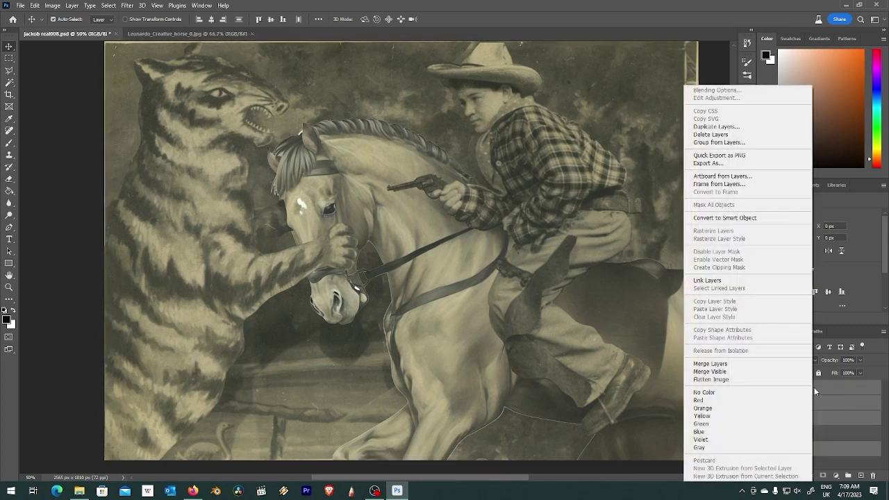
left_click(777, 364)
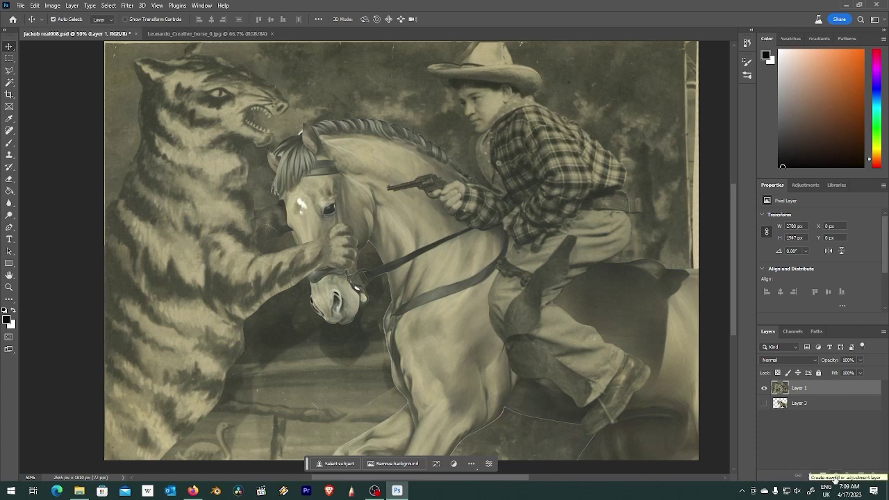
Add a Levels adjustment, raising the black point and lowering the white point to 220
left_click(835, 476)
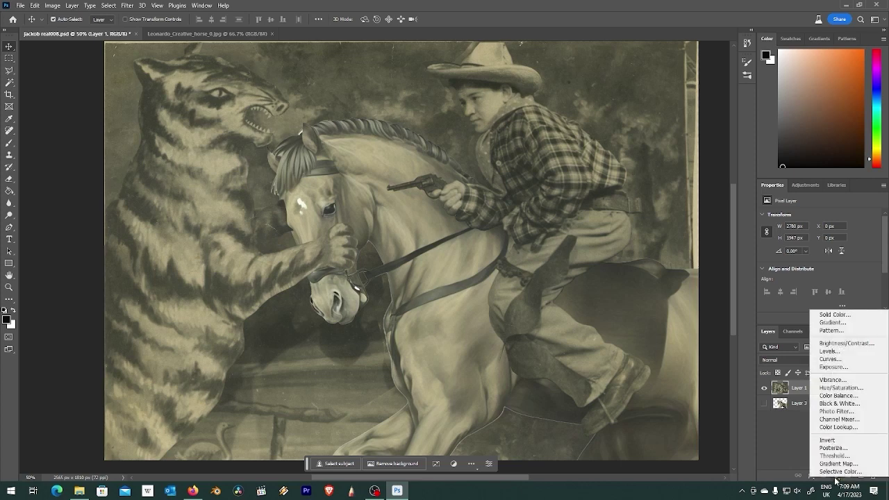
left_click(854, 355)
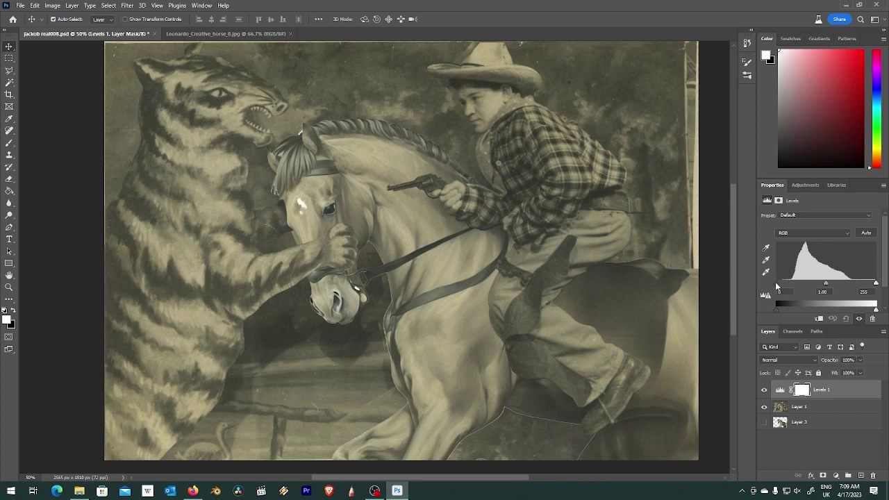
left_click_drag(776, 283, 786, 283)
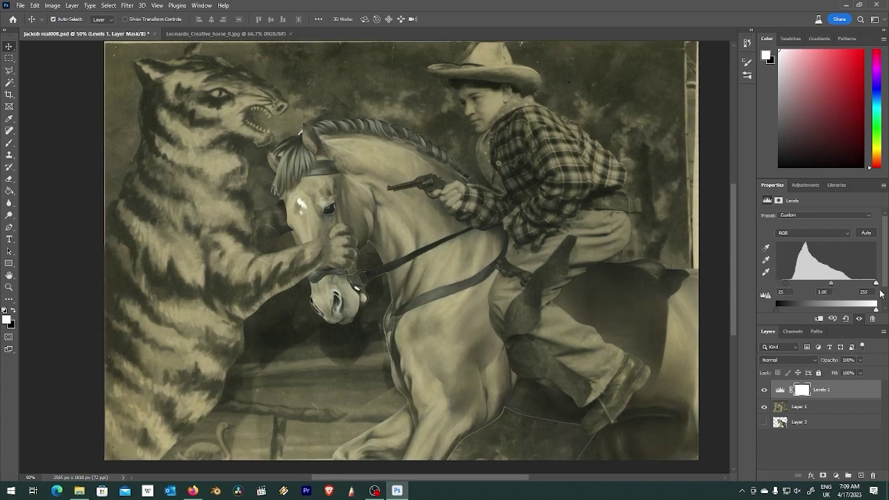
mouse_move(876, 285)
left_mouse_down()
mouse_move(847, 285)
mouse_move(862, 286)
left_mouse_up()
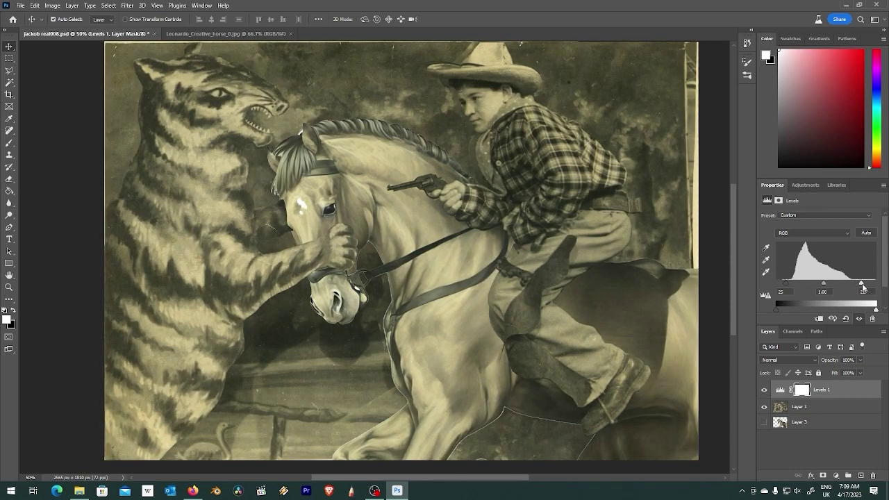
left_click_drag(785, 284, 783, 286)
left_click(836, 475)
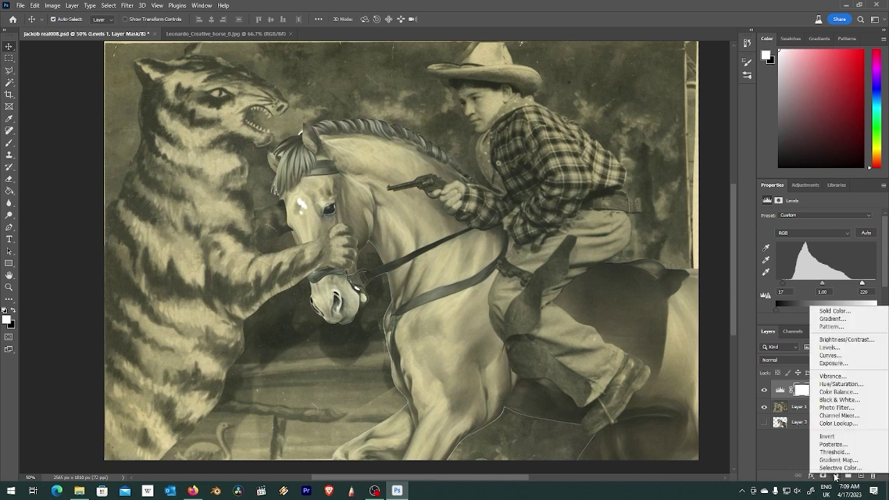
Add a Photo Filter adjustment layer set to Underwater at 5% density
left_click(836, 407)
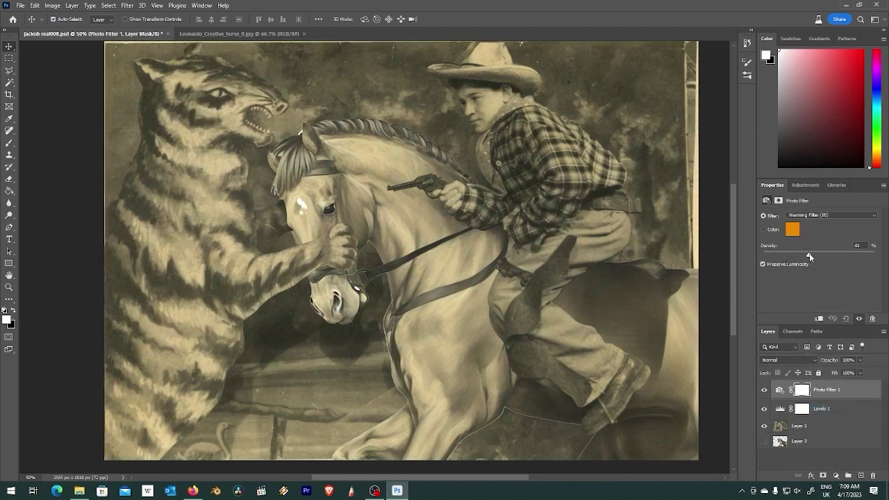
left_click_drag(808, 253, 763, 250)
left_click_drag(828, 256, 772, 263)
left_click(838, 218)
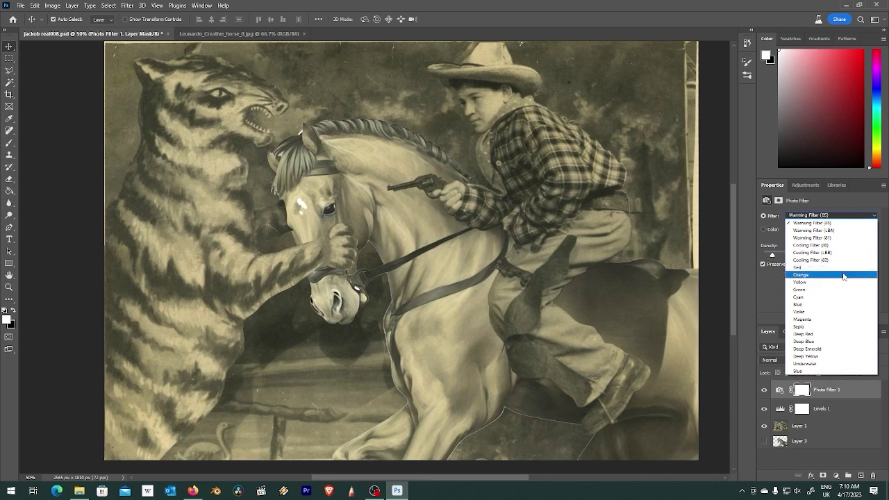
left_click(819, 364)
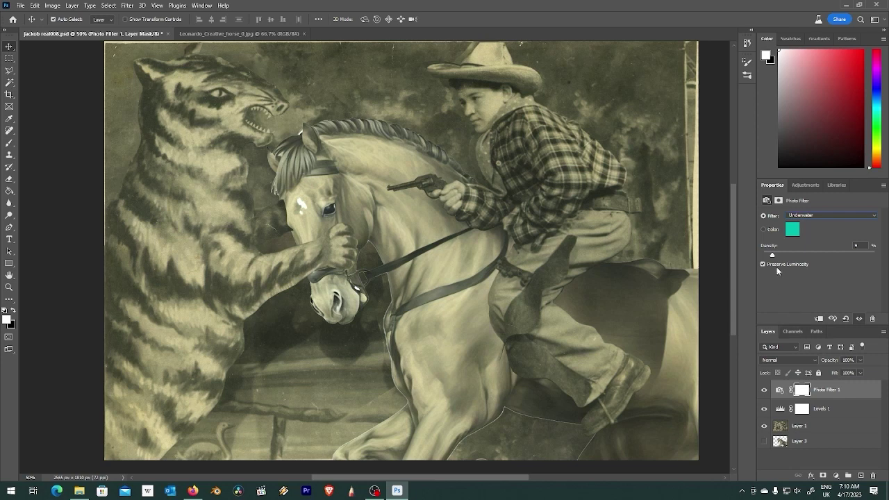
Add a Brightness/Contrast adjustment above Layer 1 with brightness -26 and contrast -11
left_click(809, 443)
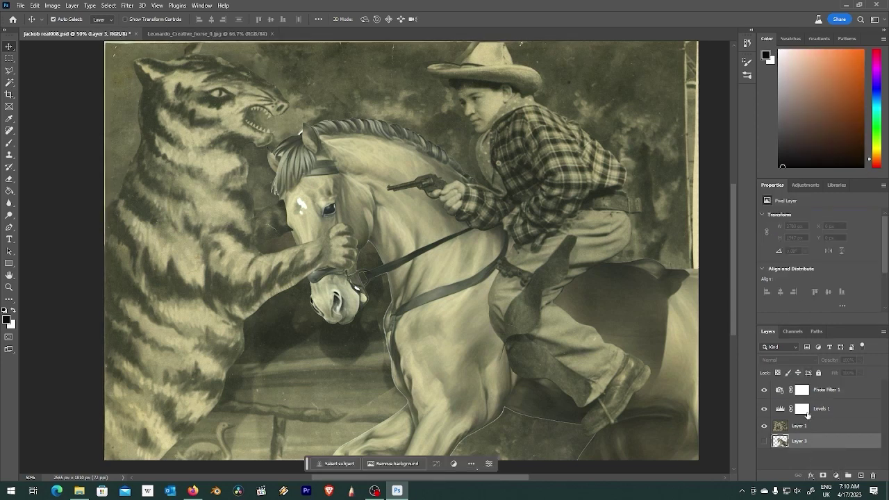
left_click(814, 425)
left_click(835, 477)
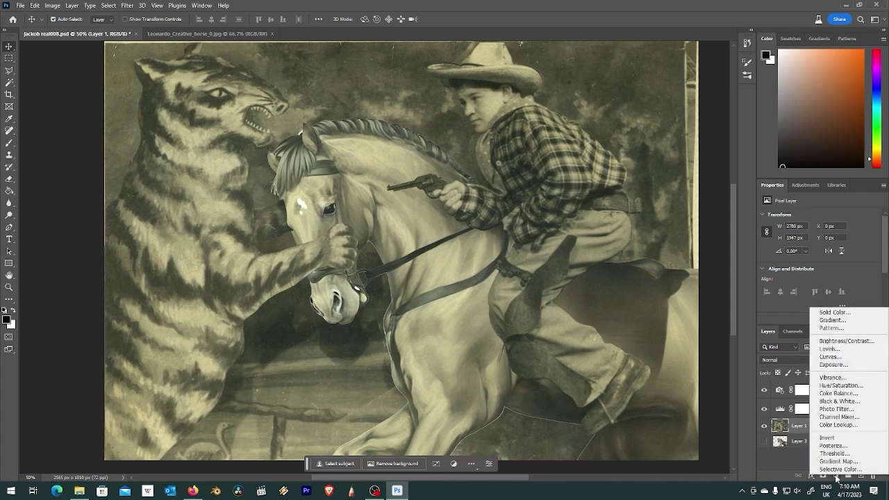
left_click(857, 341)
mouse_move(820, 243)
left_mouse_down()
mouse_move(809, 243)
mouse_move(829, 260)
mouse_move(815, 259)
mouse_move(826, 244)
mouse_move(815, 248)
left_mouse_up()
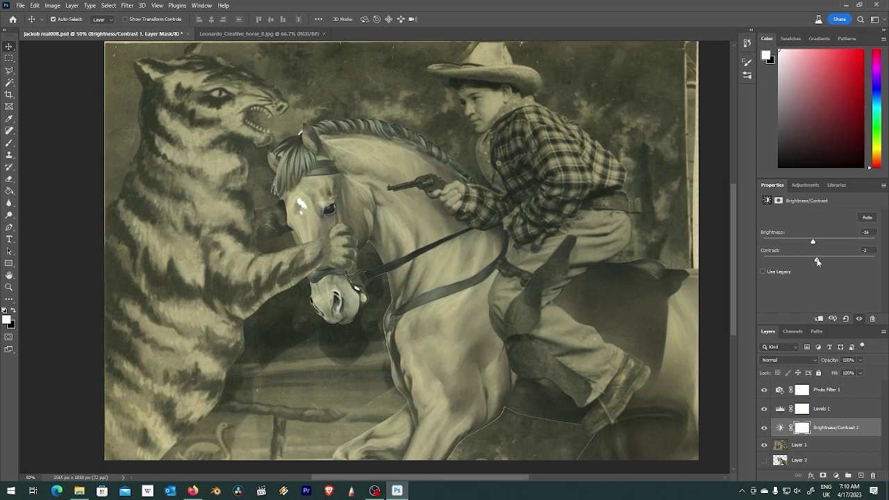
mouse_move(818, 261)
left_mouse_down()
mouse_move(762, 258)
mouse_move(807, 259)
mouse_move(825, 243)
left_mouse_up()
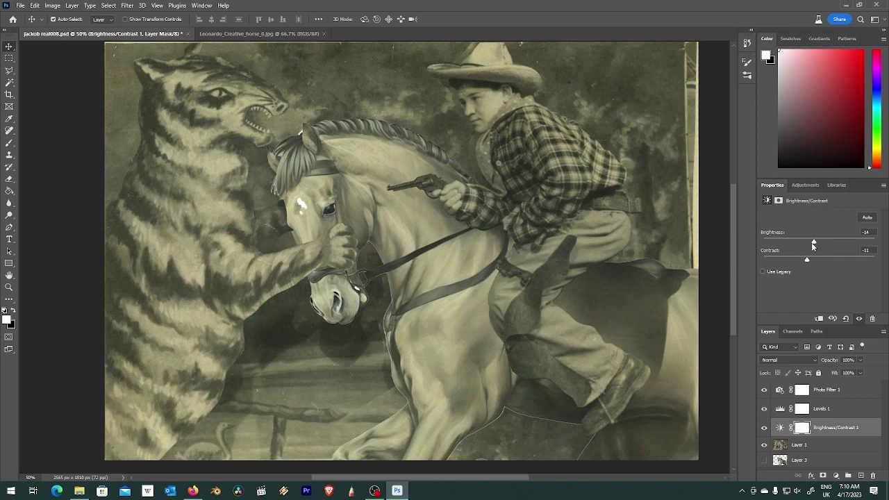
left_click_drag(812, 242, 810, 242)
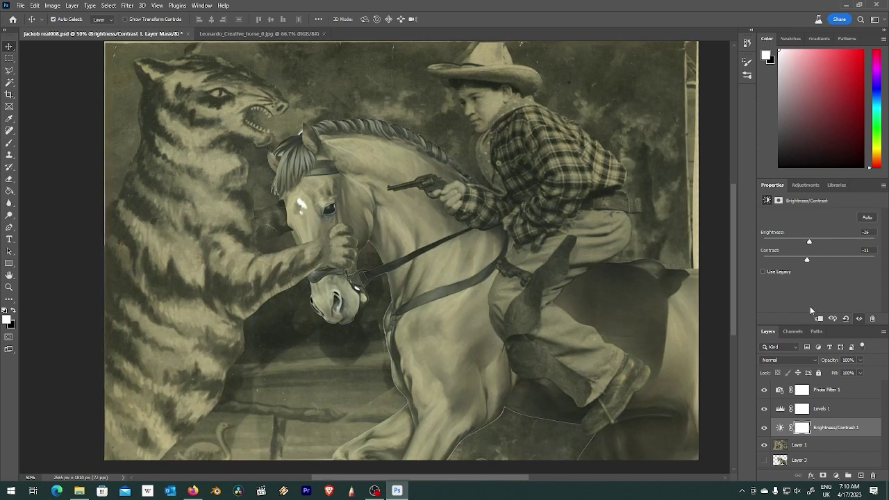
Add a second Levels adjustment with the black point at 8 and the white point at 224
left_click(835, 476)
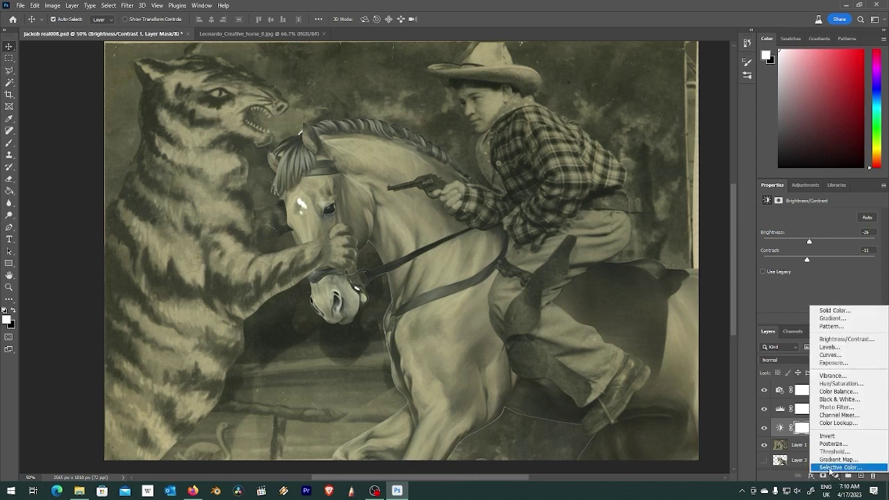
left_click(833, 347)
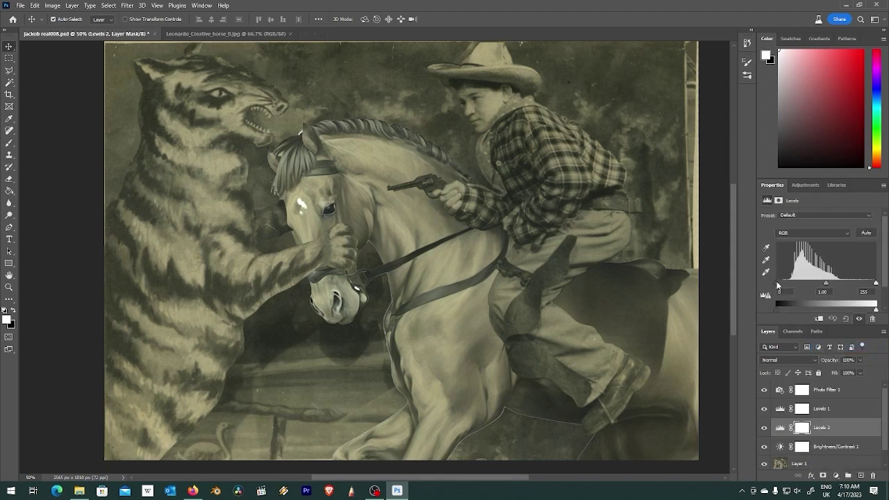
left_click_drag(778, 284, 778, 285)
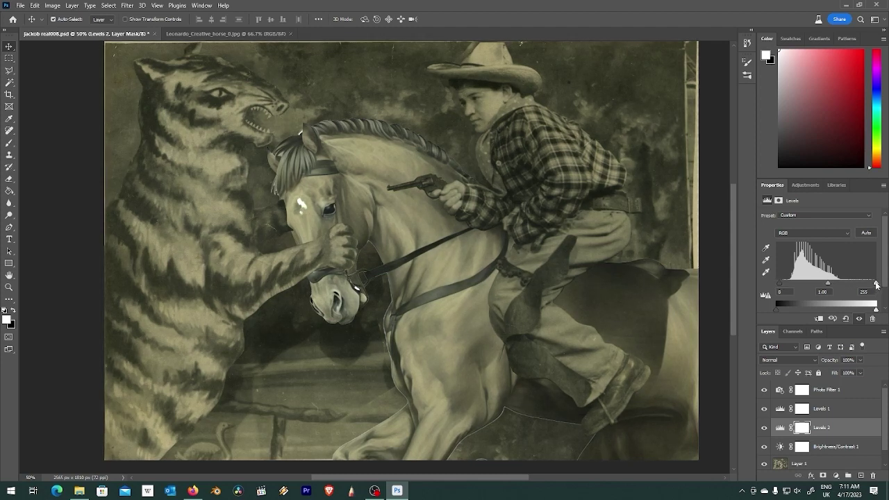
left_click_drag(875, 284, 864, 283)
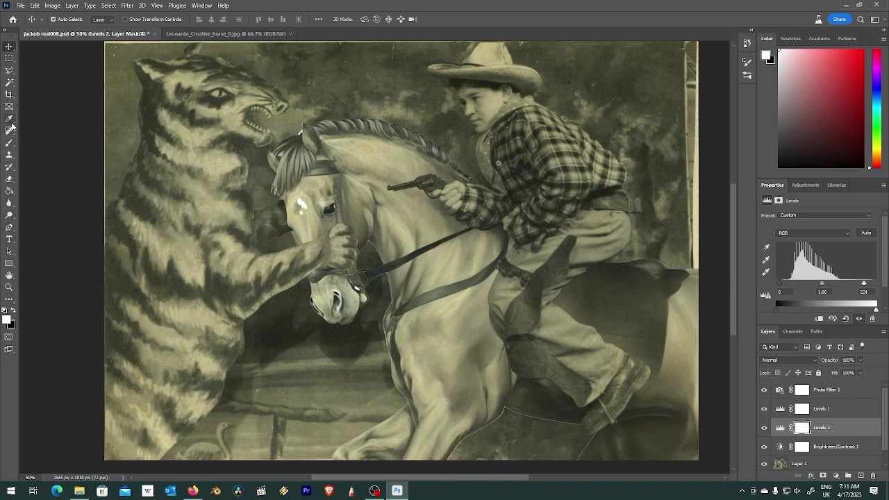
Heal the white streak on the horse's forehead on Layer 1 with the Spot Healing Brush
left_click(9, 130)
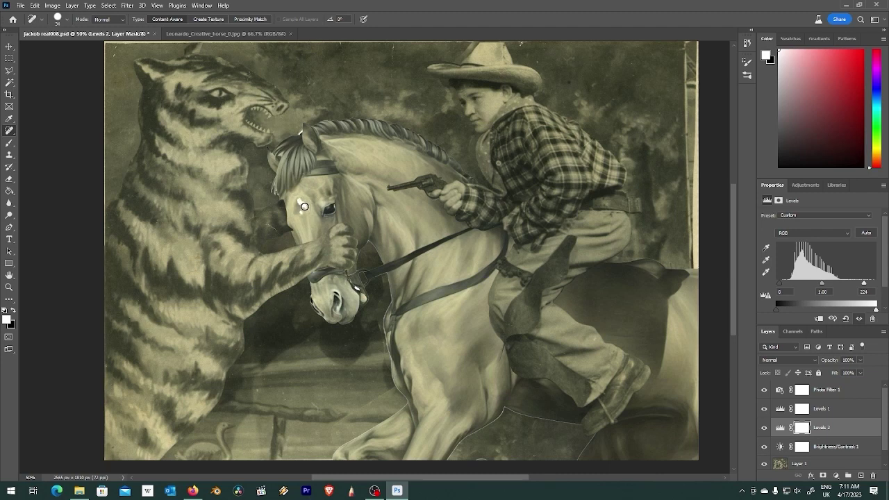
mouse_move(301, 209)
left_mouse_down()
mouse_move(292, 203)
mouse_move(305, 220)
left_mouse_up()
left_click(797, 466)
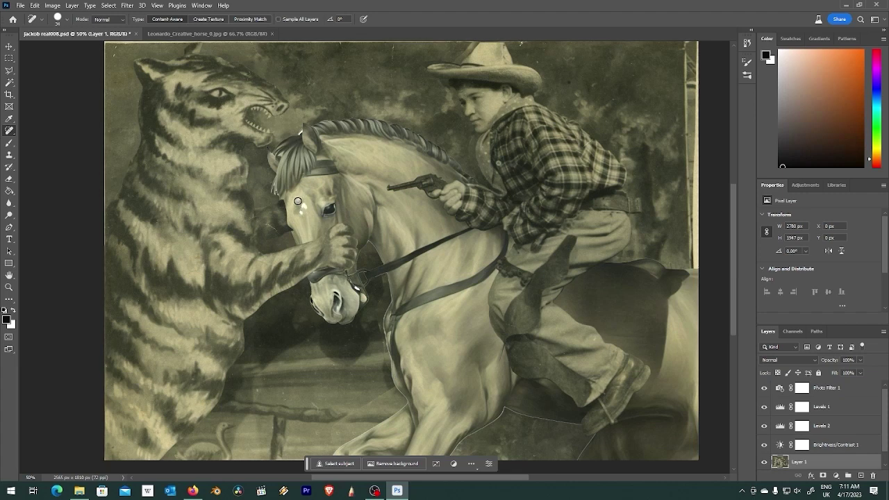
left_click_drag(298, 201, 314, 218)
Export the collage as a 2565 × 1810 quality-7 JPG named 'jackob 1' on the Desktop
left_click(21, 5)
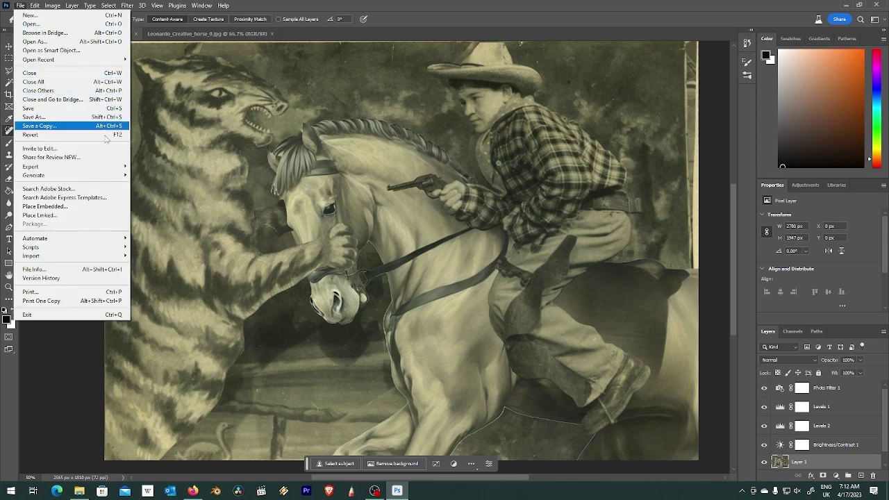
mouse_move(31, 167)
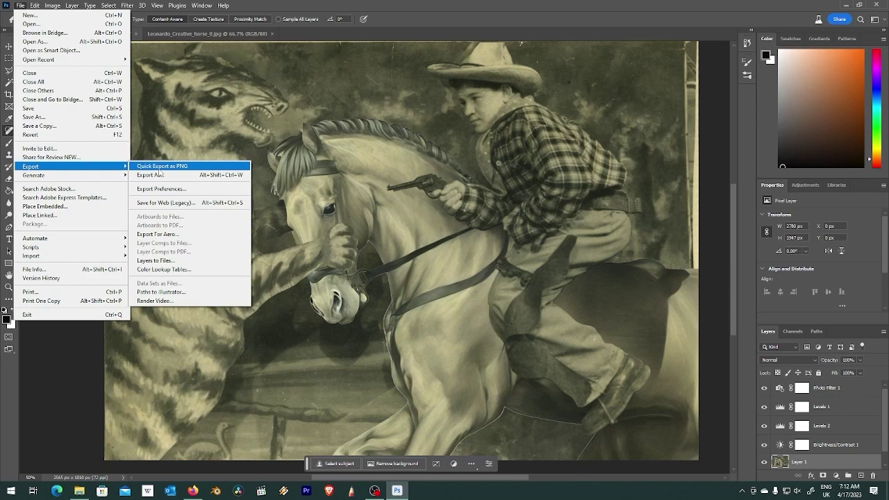
left_click(159, 174)
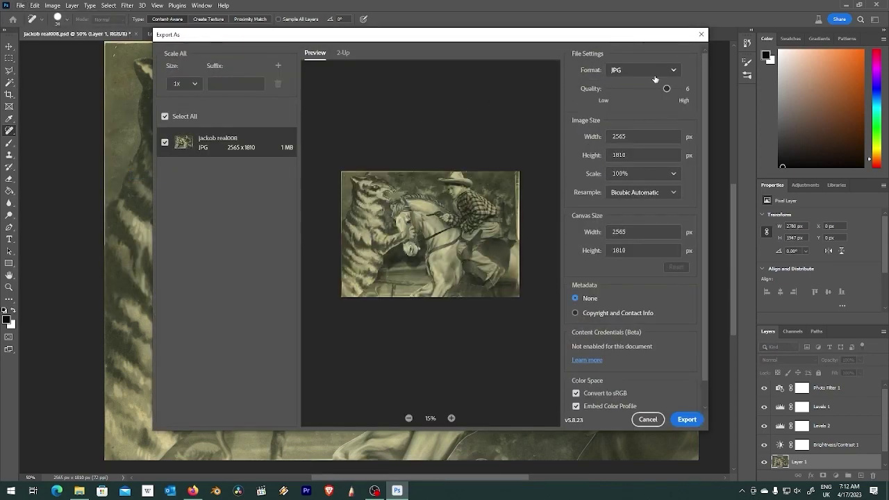
left_click_drag(666, 89, 692, 89)
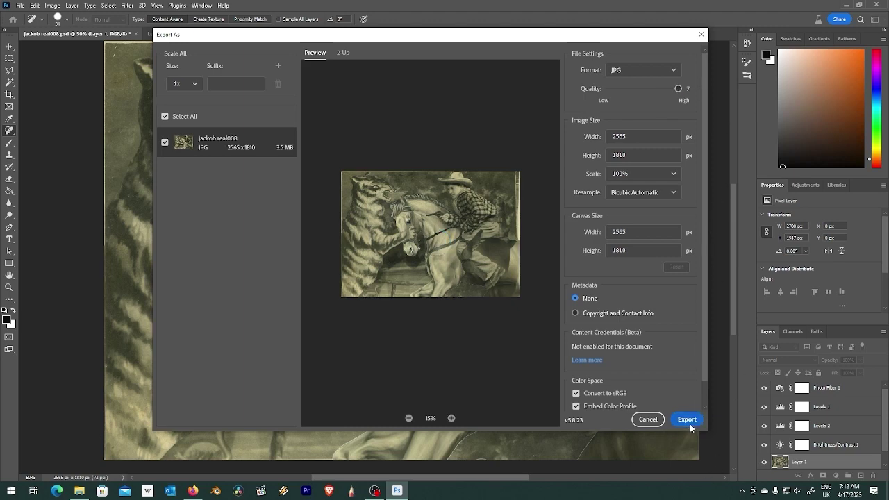
left_click(686, 419)
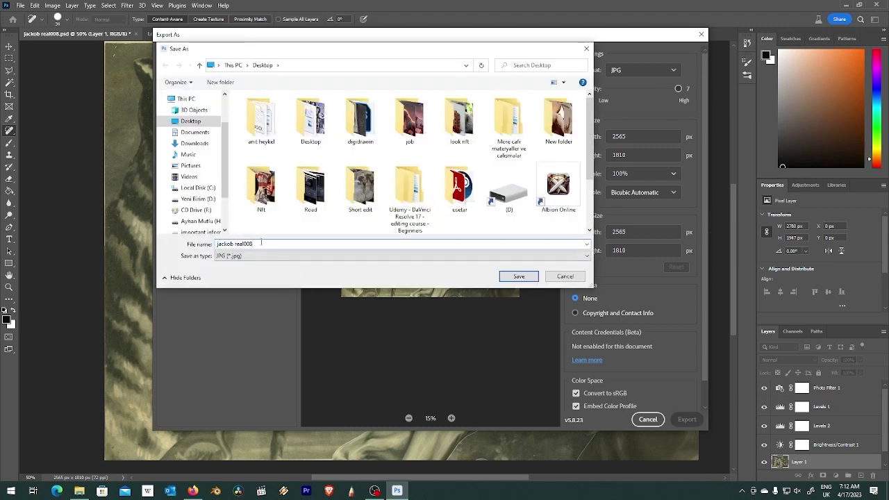
left_click_drag(263, 243, 240, 243)
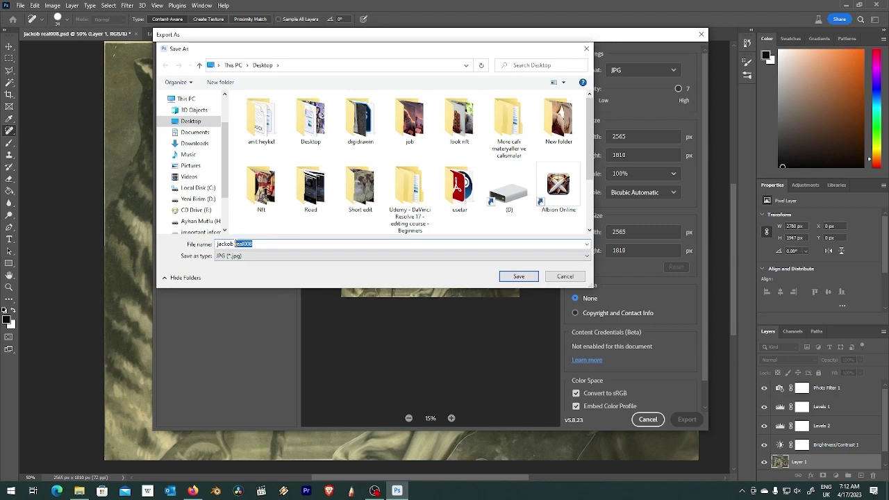
type("1")
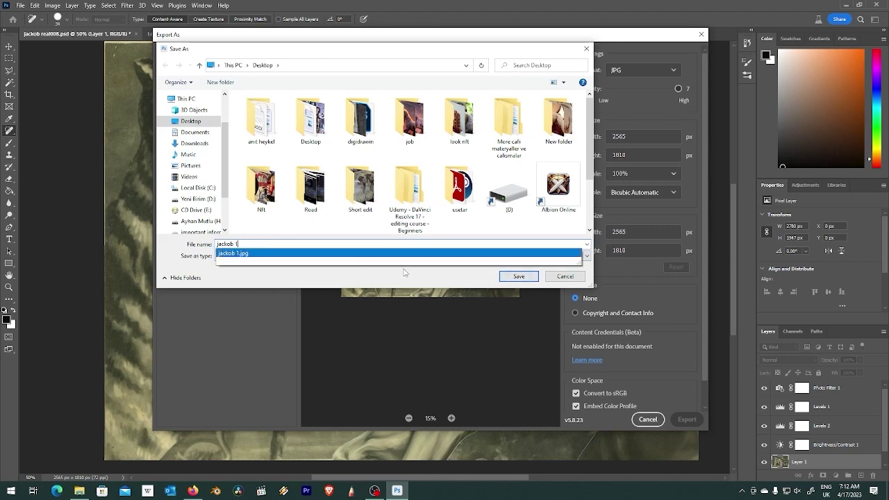
left_click(514, 278)
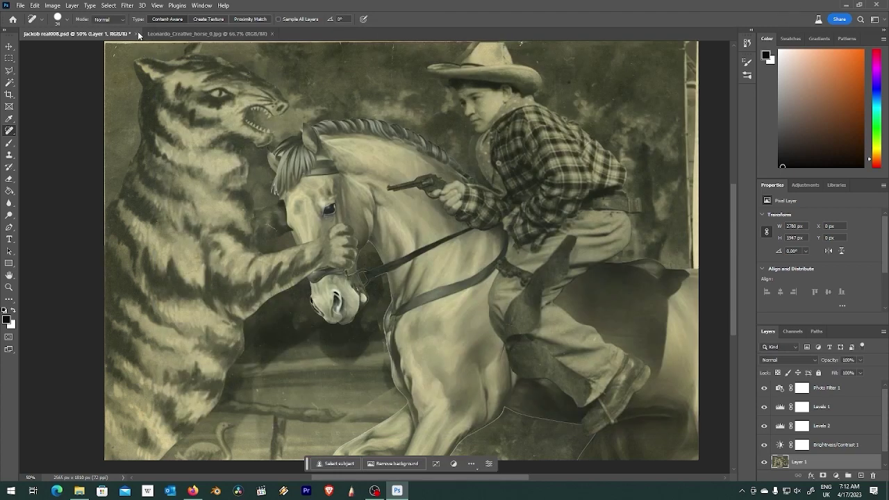
Close the Leonardo_Creative_horse_0 image and the jackob real008 collage
left_click(209, 34)
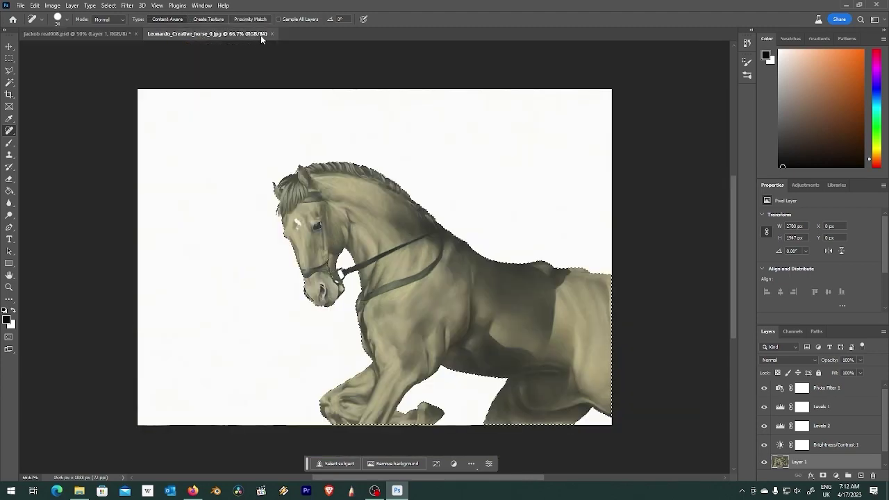
left_click(274, 33)
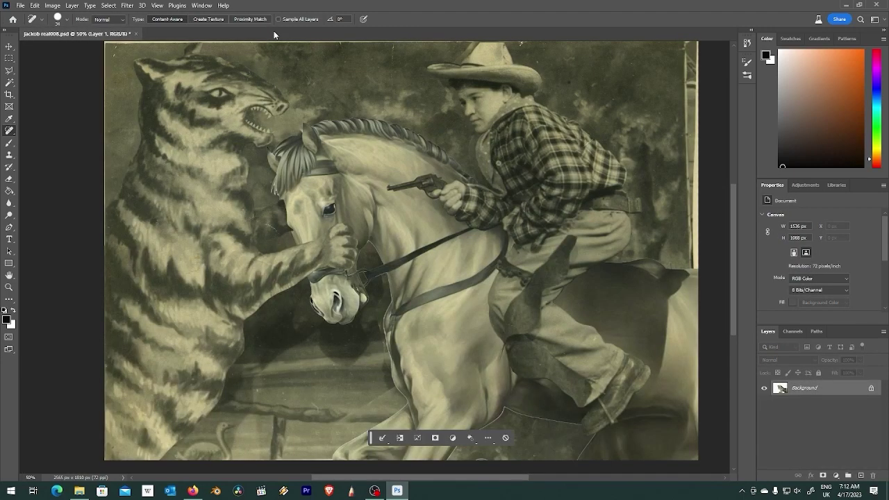
left_click(136, 33)
left_click(440, 182)
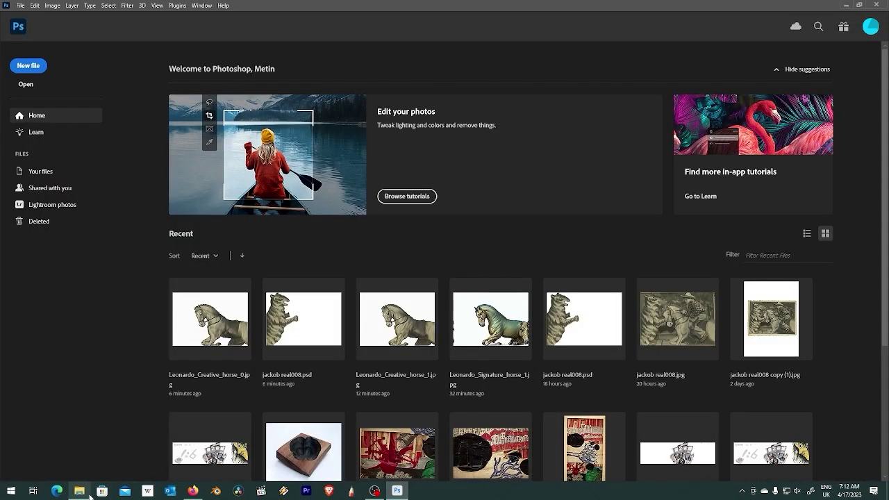
Reopen jackob real008.psd from the job > orginal folder
left_click(79, 490)
scroll(428, 273, "up", 5)
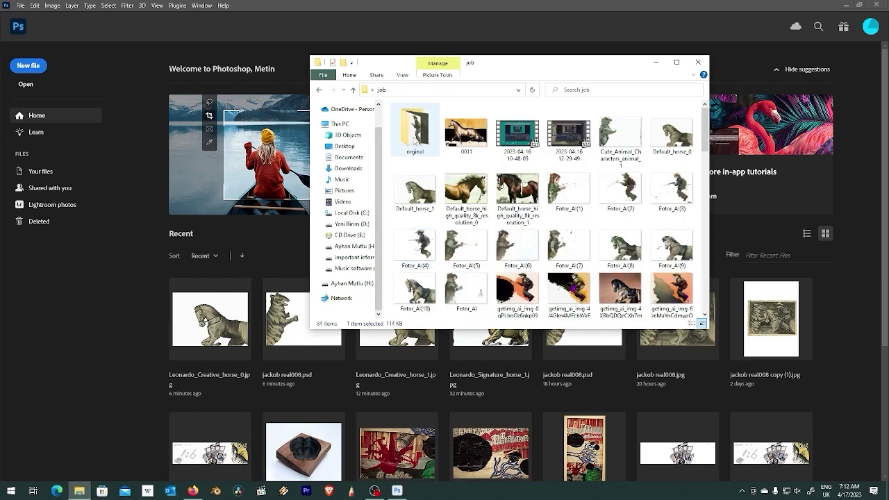
double_click(414, 135)
left_click(414, 139)
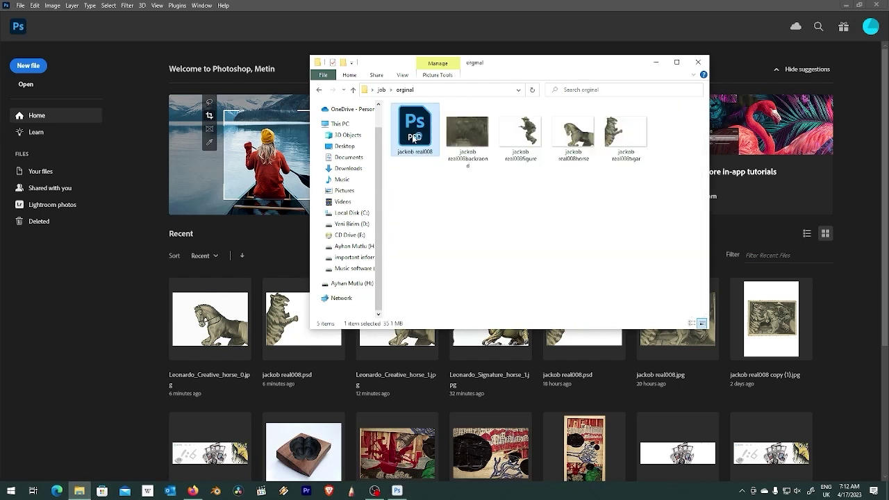
double_click(413, 138)
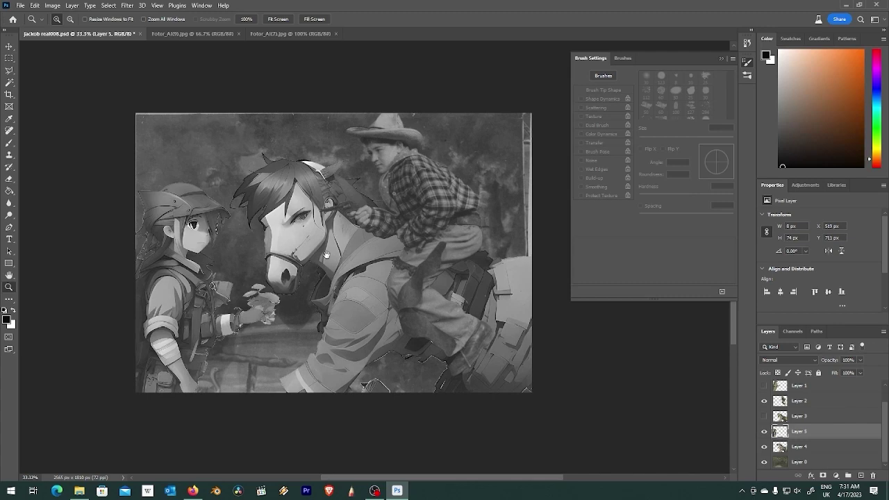
Nudge the collage view, close the floating Brush Settings panel, and bring up the File menu's export choices
left_click_drag(326, 255, 335, 271)
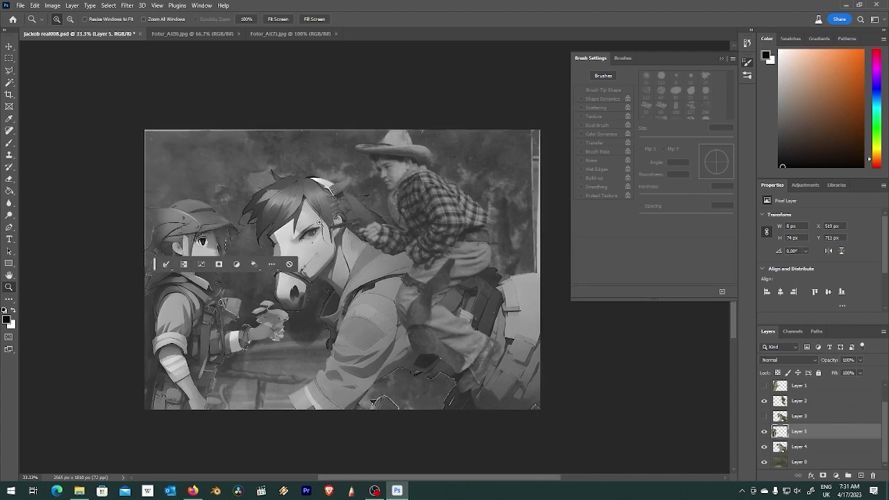
left_click(290, 265)
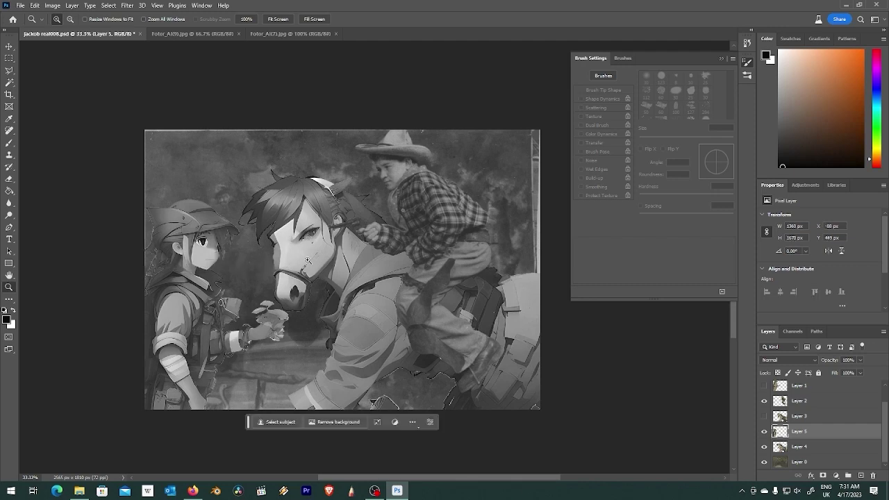
left_click(721, 59)
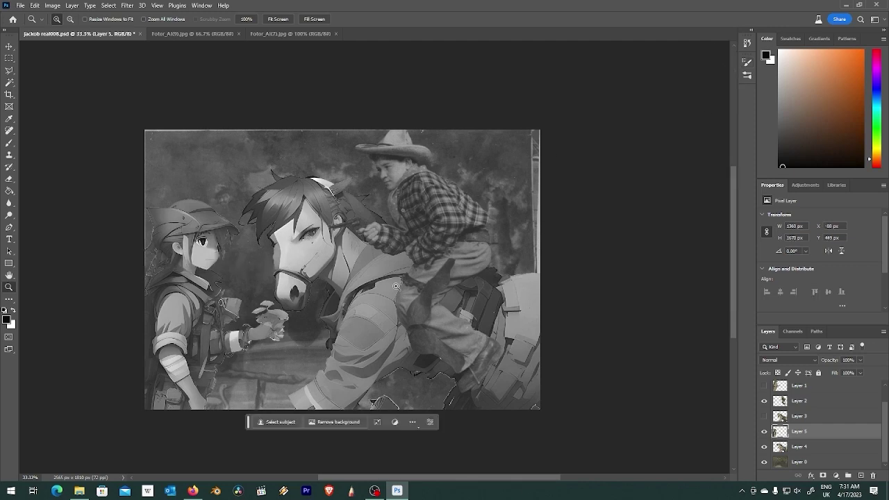
scroll(367, 279, "up", 2)
scroll(375, 267, "down", 1)
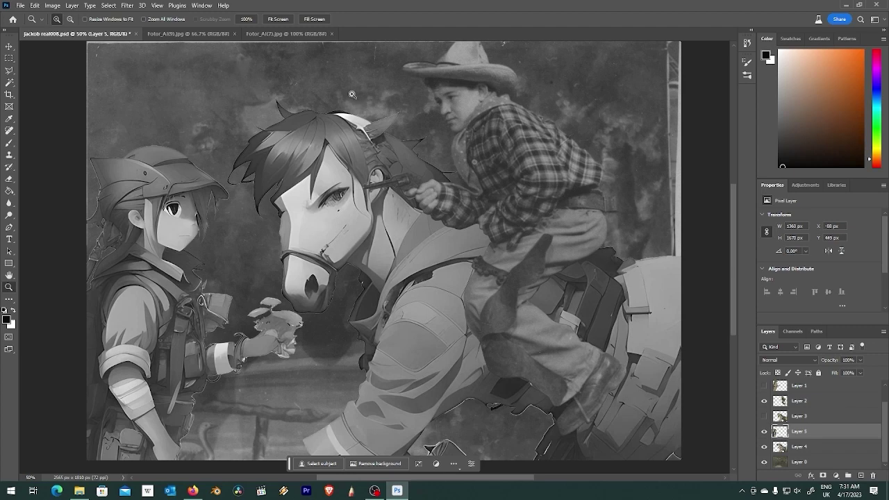
left_click(24, 5)
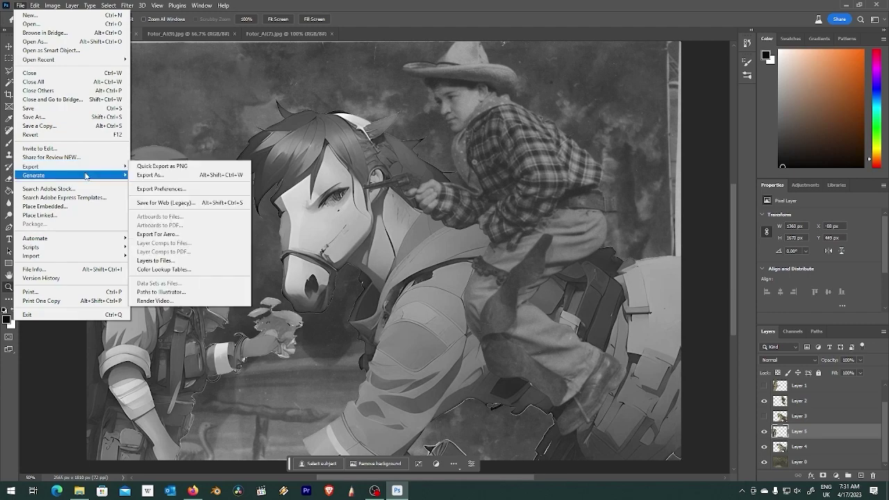
mouse_move(31, 167)
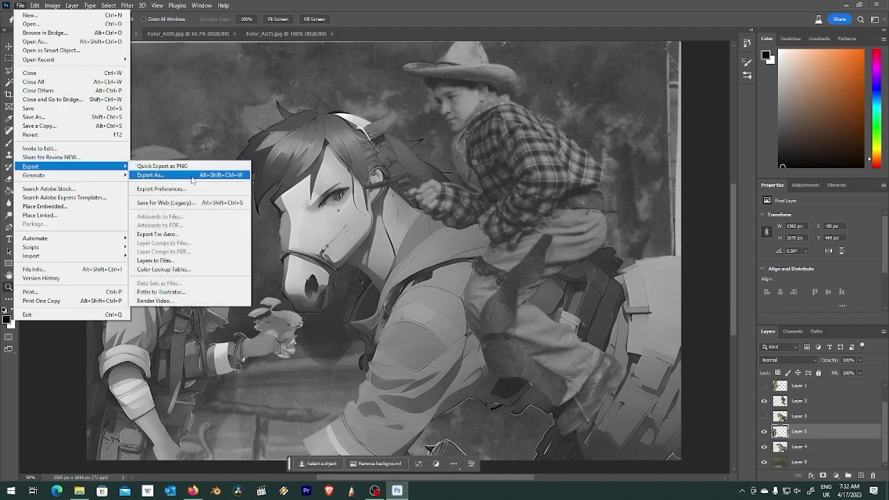
Export the grayscale anime-cowboy collage as a quality-7 JPG named 'jackob 2' on the Desktop
left_click(191, 176)
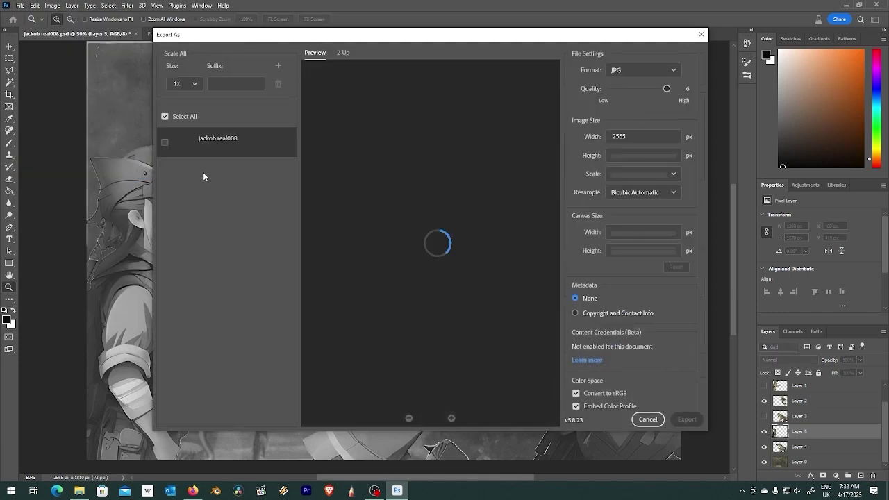
left_click(679, 89)
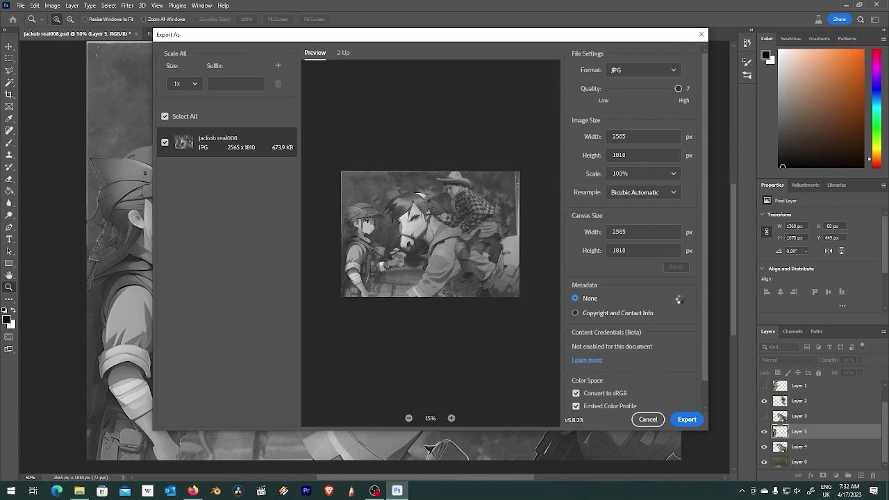
left_click(687, 418)
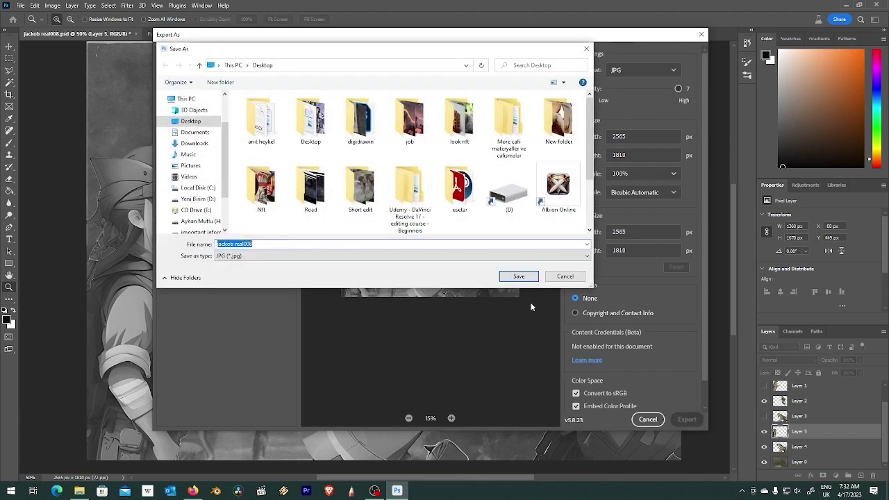
left_click(264, 244)
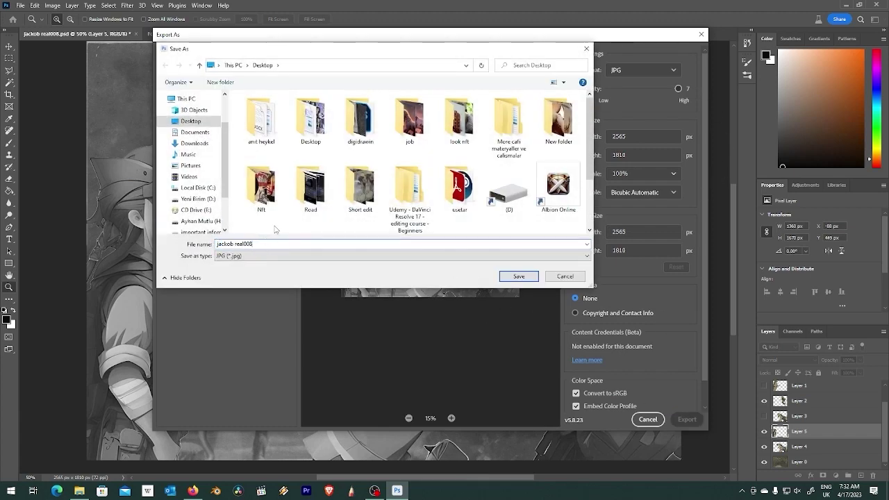
key("BackSpace")
key("BackSpace")
key("BackSpace")
key("BackSpace")
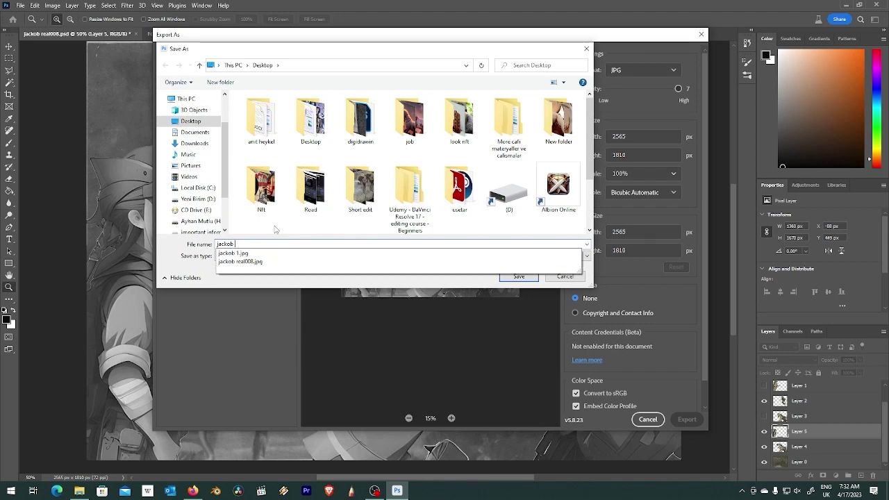
type("2")
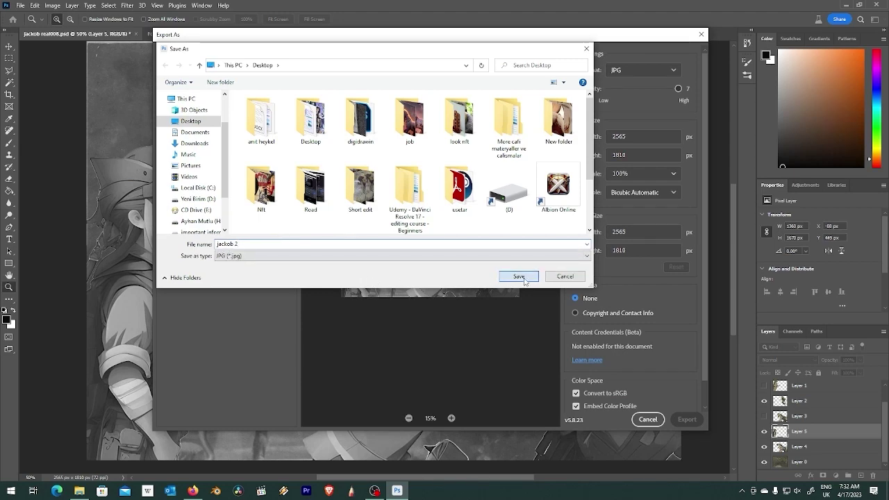
left_click(519, 276)
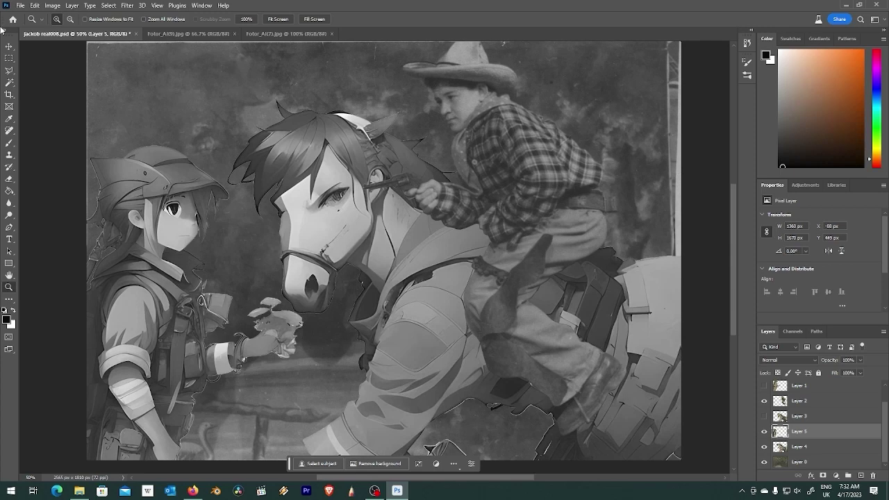
Close Fotor_AI(9), Fotor_AI(7) and the edited collage without saving
left_click(235, 34)
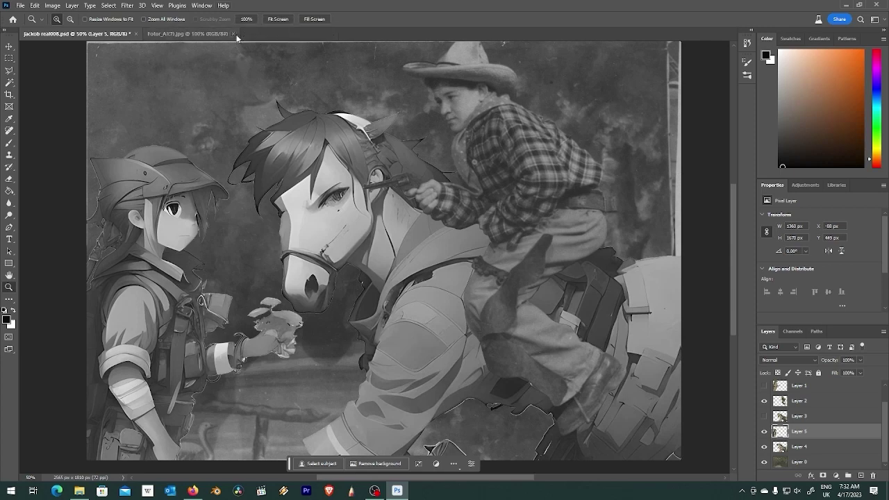
left_click(234, 34)
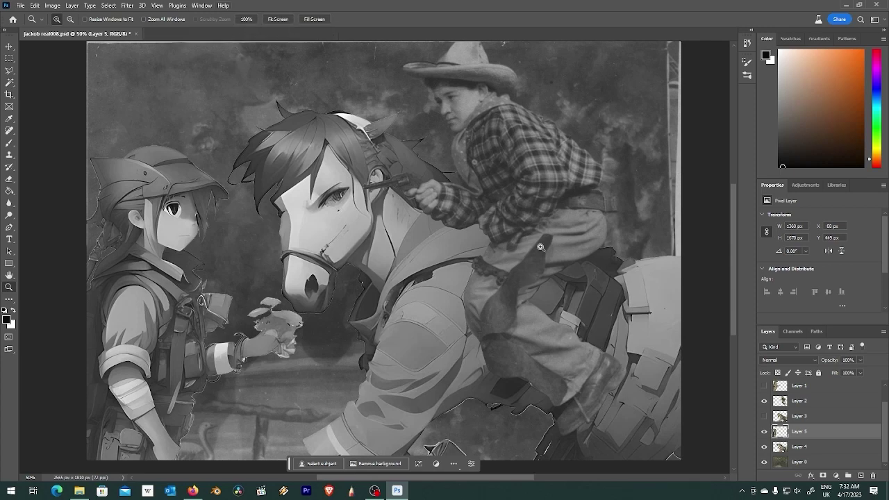
left_click(138, 34)
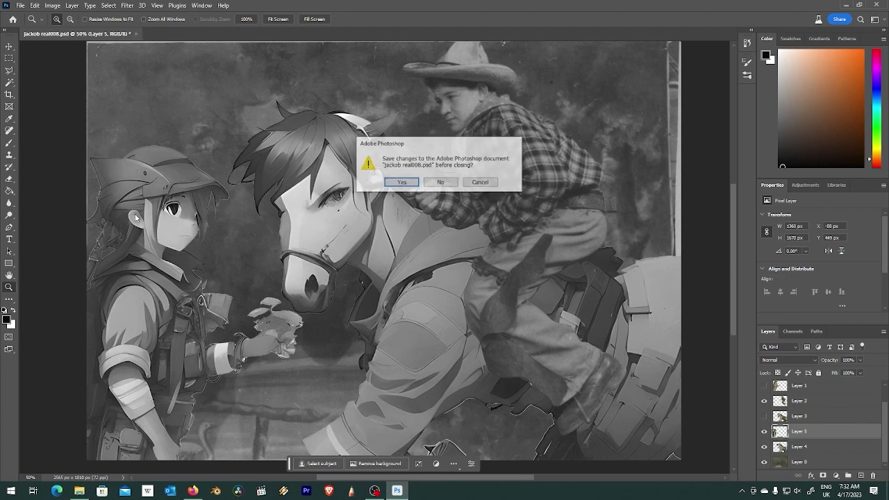
left_click(451, 182)
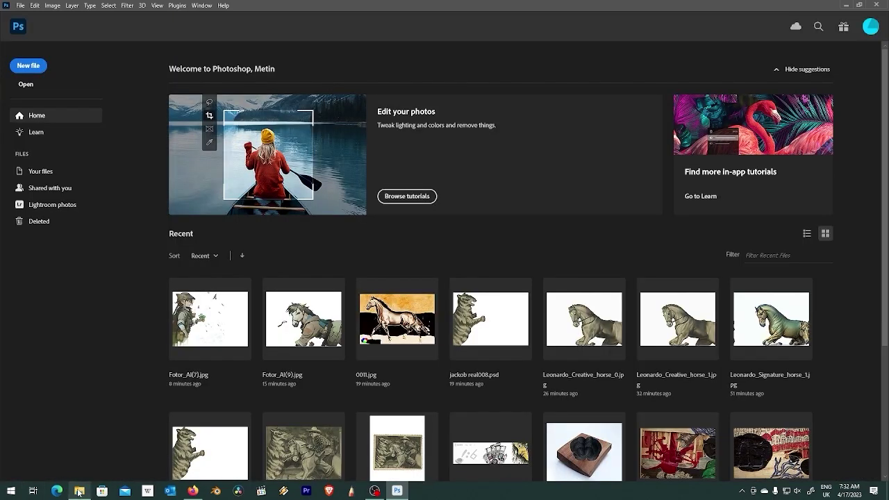
Reopen the original jackob real008.psd from the orginal folder
left_click(79, 490)
double_click(415, 130)
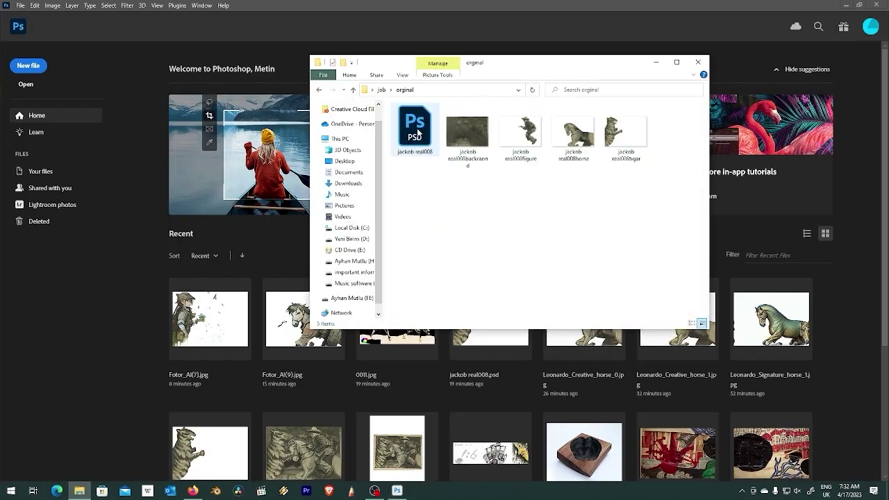
double_click(418, 133)
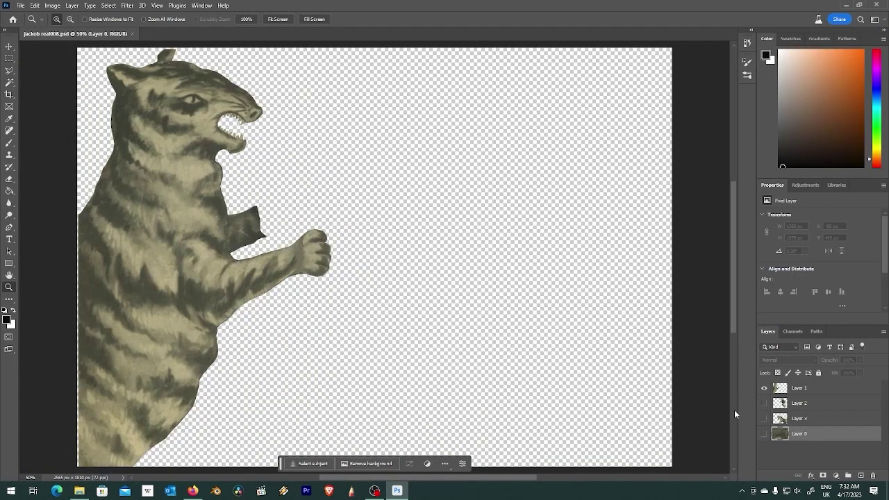
left_click(78, 491)
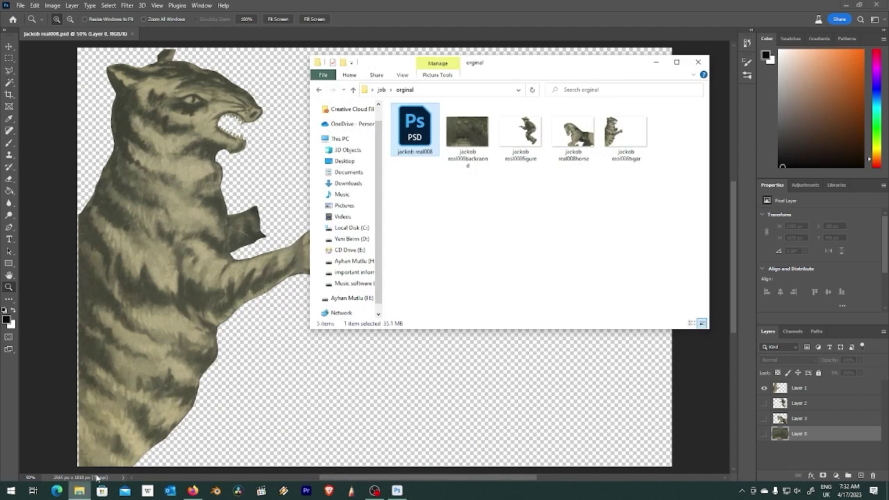
left_click(353, 90)
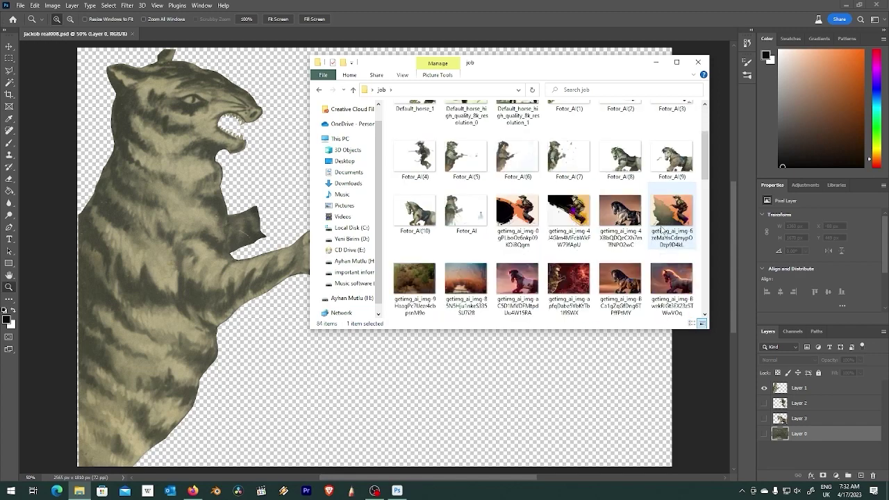
scroll(661, 230, "down", 5)
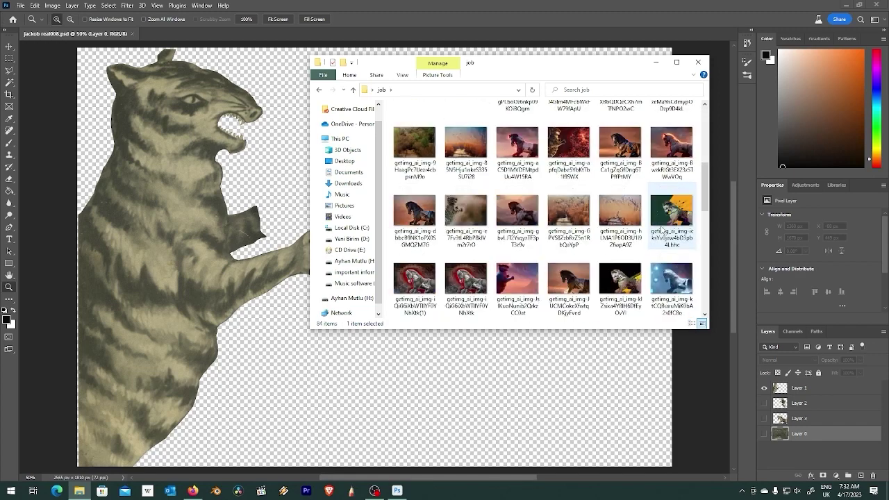
scroll(661, 230, "down", 2)
scroll(661, 229, "down", 2)
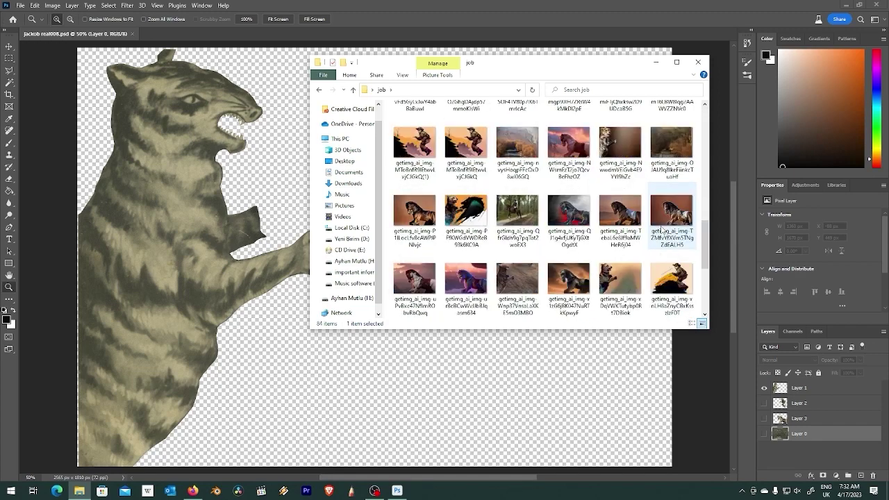
scroll(662, 230, "down", 2)
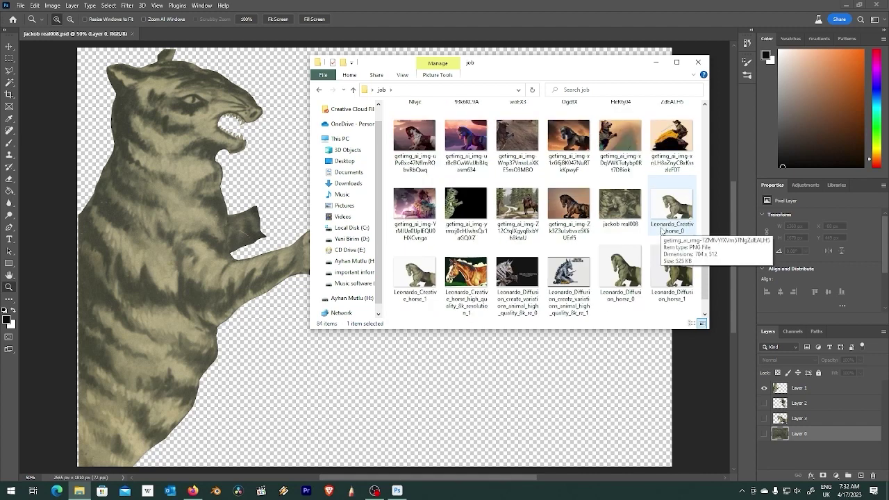
scroll(662, 230, "down", 1)
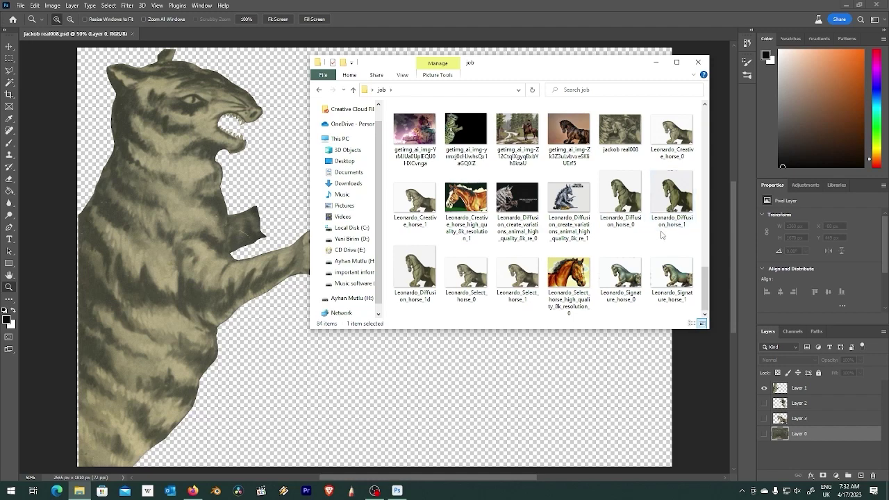
scroll(662, 238, "up", 2)
scroll(663, 238, "up", 2)
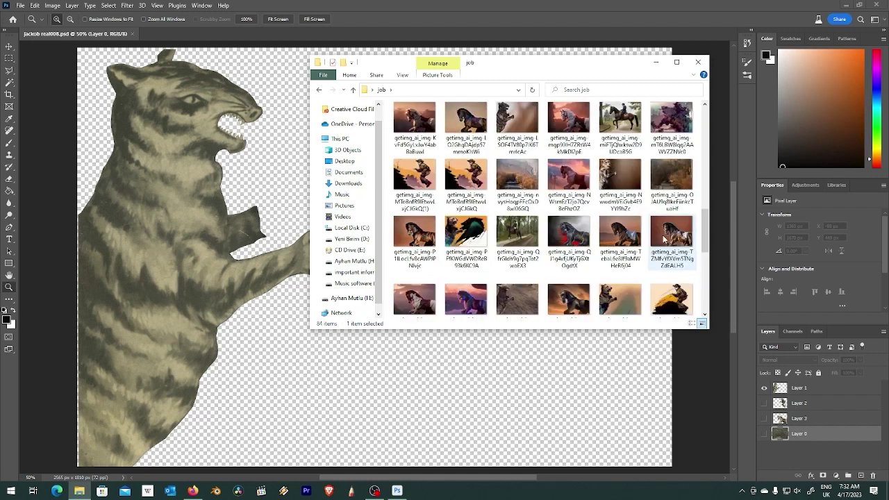
scroll(668, 240, "up", 2)
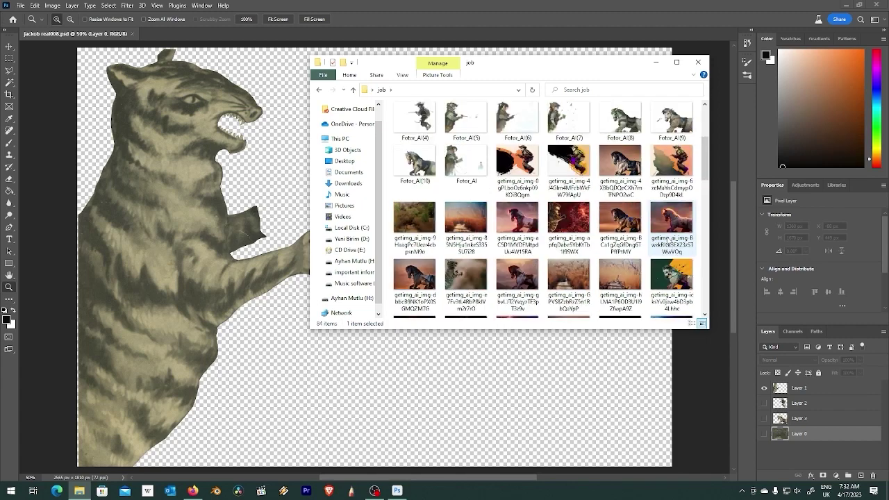
scroll(667, 242, "down", 2)
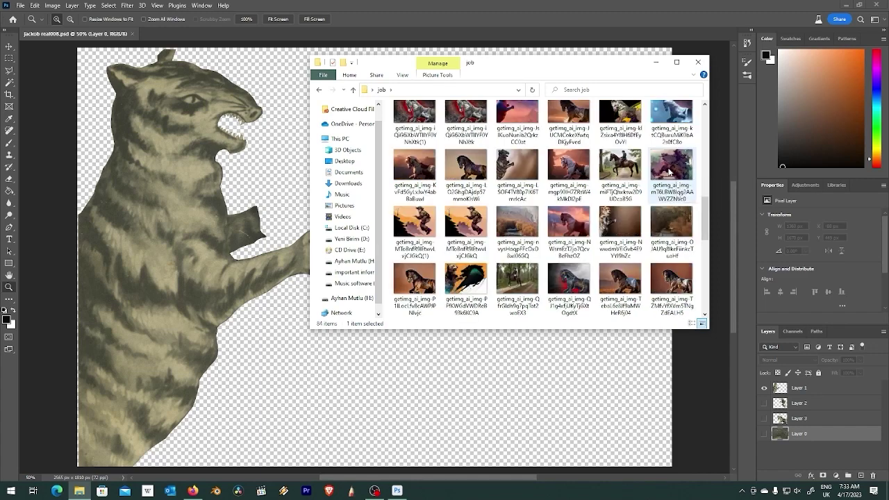
scroll(669, 170, "down", 1)
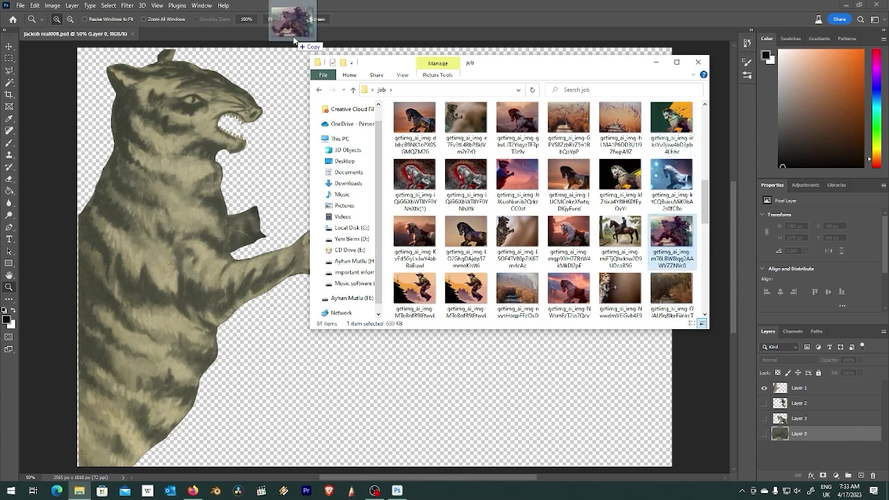
Place the purple getimg_ai image, enlarge it to nearly fill the canvas, and show the horse and cowboy layers again
left_click_drag(673, 234, 293, 34)
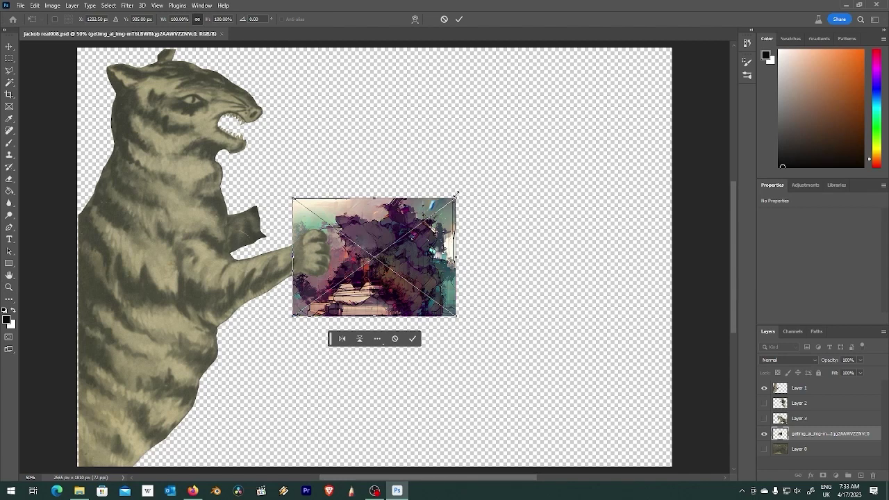
mouse_move(454, 199)
left_mouse_down()
mouse_move(650, 30)
mouse_move(641, 65)
left_mouse_up()
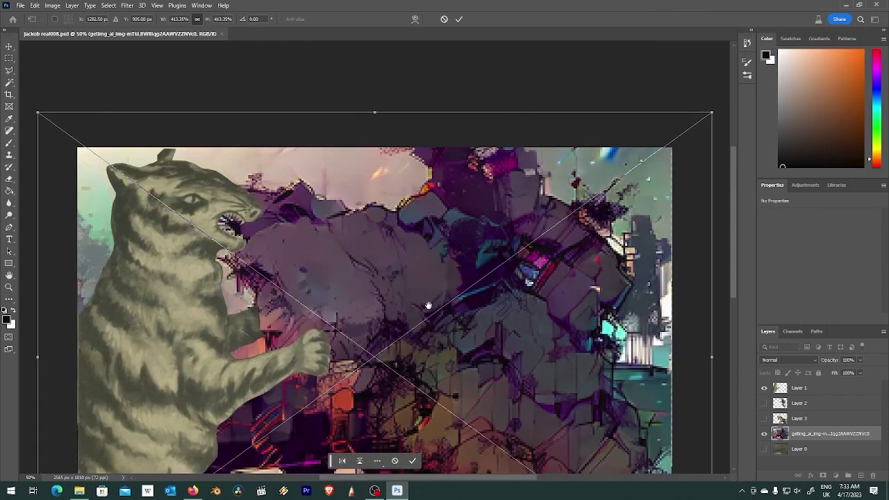
mouse_move(429, 305)
left_mouse_down()
mouse_move(454, 189)
mouse_move(447, 199)
mouse_move(460, 206)
left_mouse_up()
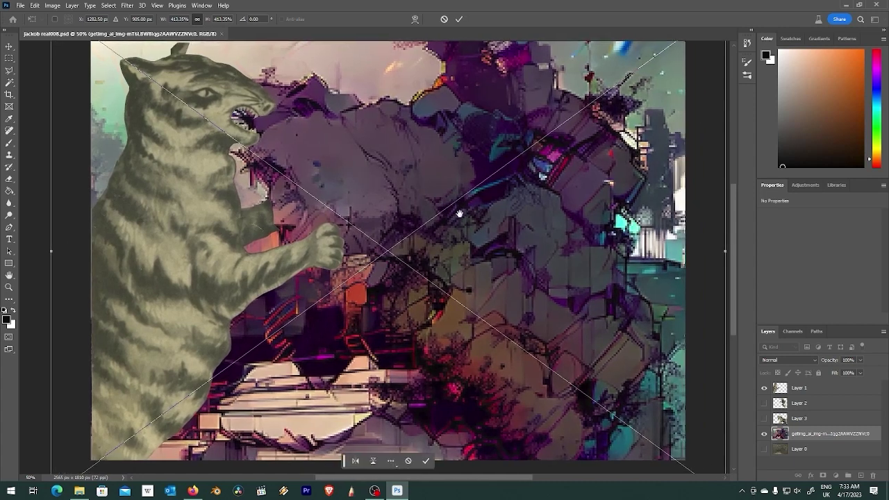
left_click(763, 418)
left_click(764, 403)
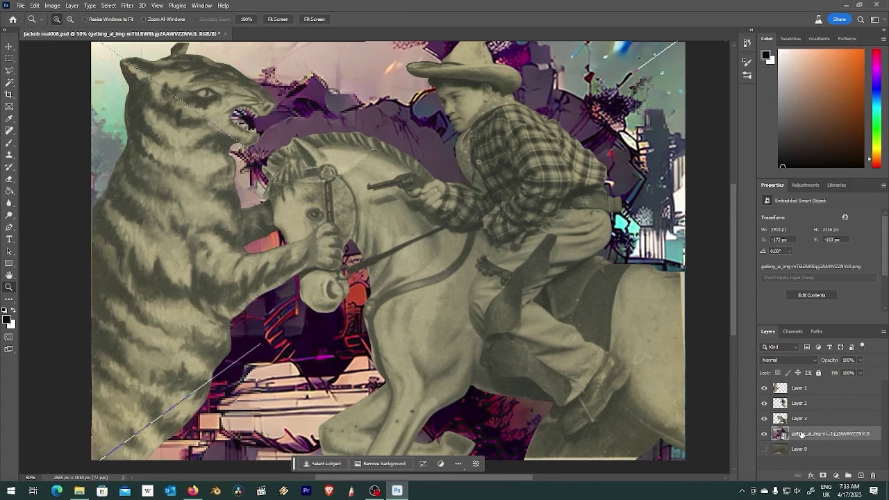
Add a Color Balance 1 adjustment layer above the getimg_ai background, then select all and pick Layer 3
left_click(836, 477)
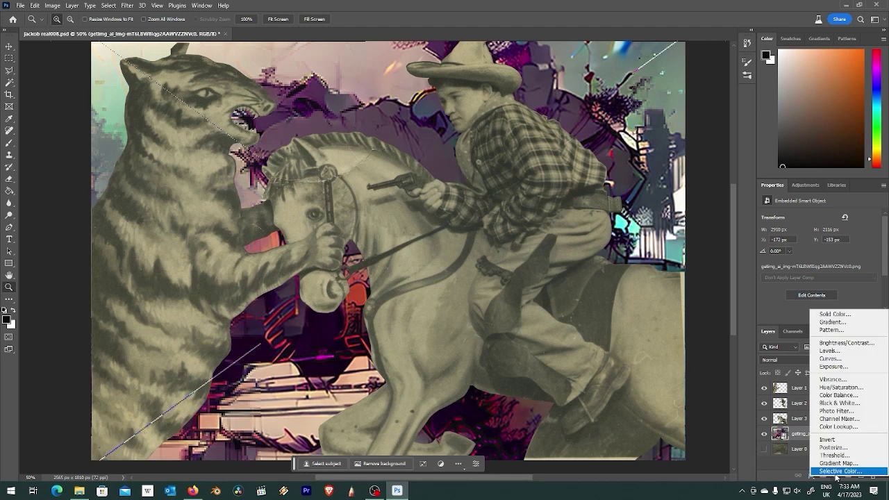
left_click(840, 395)
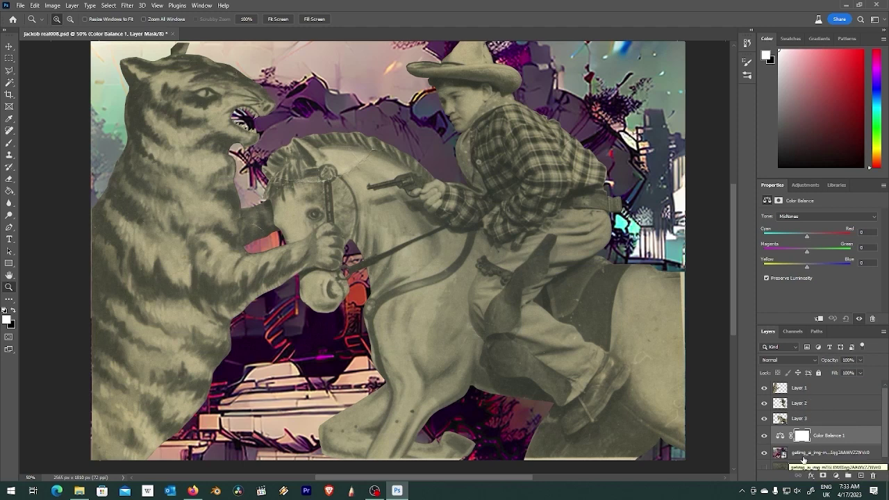
left_click(802, 453)
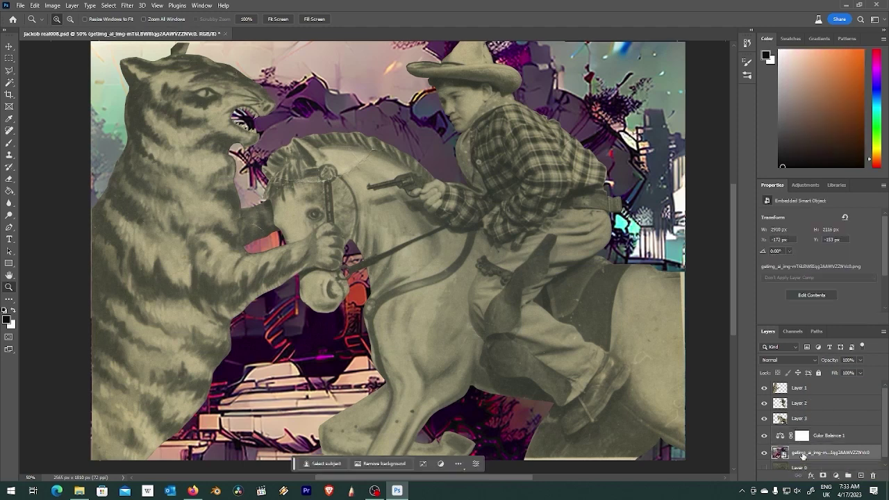
key("ctrl+a")
left_click(806, 416)
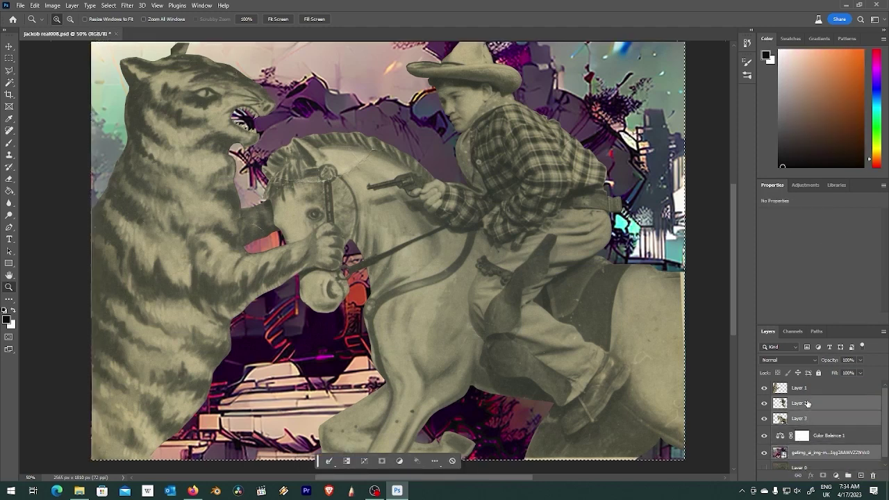
Merge Layers 1, 2 and 3 into one and add a Black & White adjustment layer
left_click(806, 404, "shift")
left_click(806, 389, "shift")
right_click(806, 389)
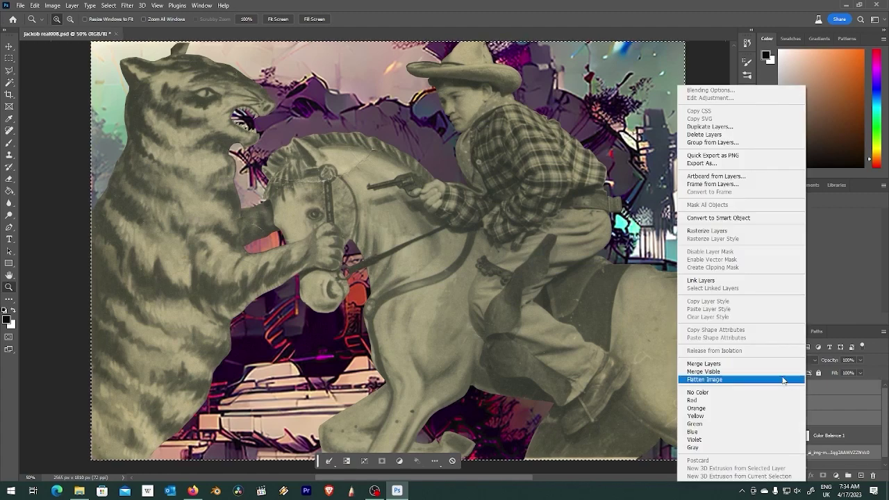
left_click(754, 363)
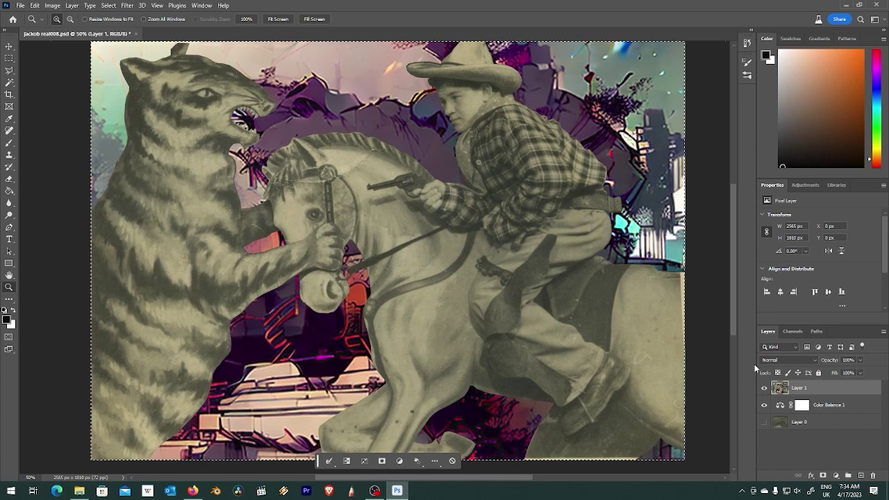
left_click(835, 475)
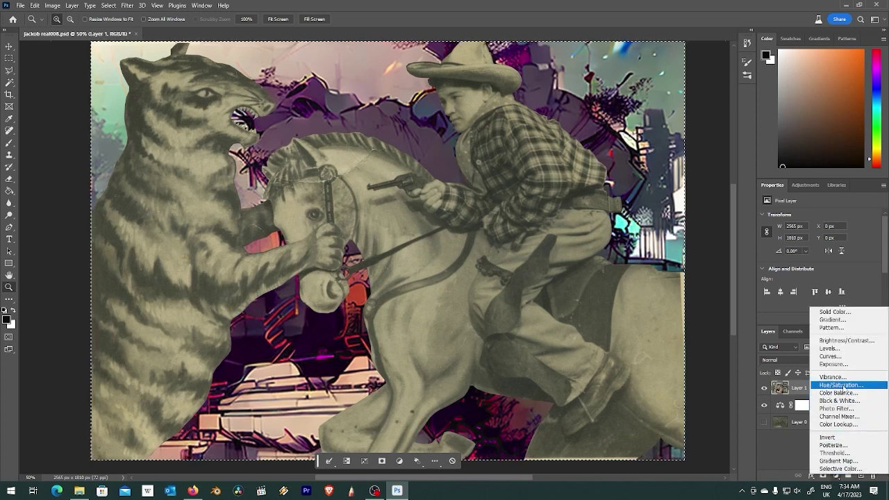
left_click(842, 400)
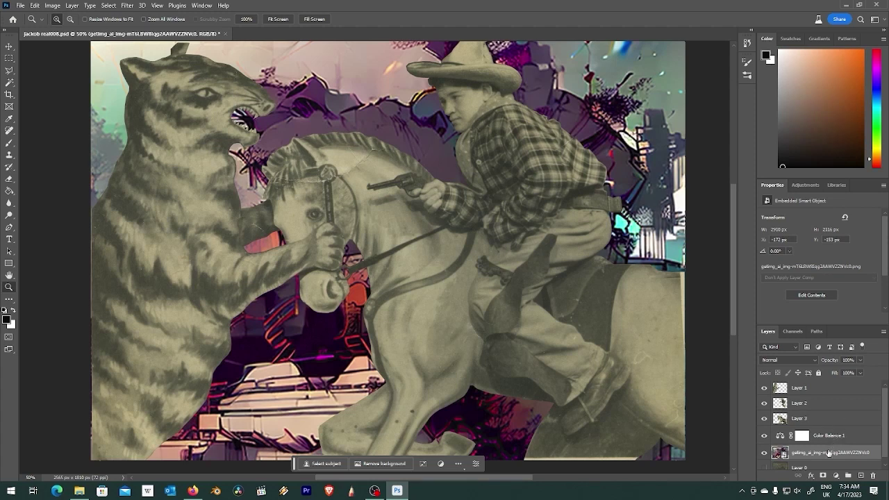
Delete the Color Balance 1 layer and the purple getimg_ai background layer
left_click(820, 439)
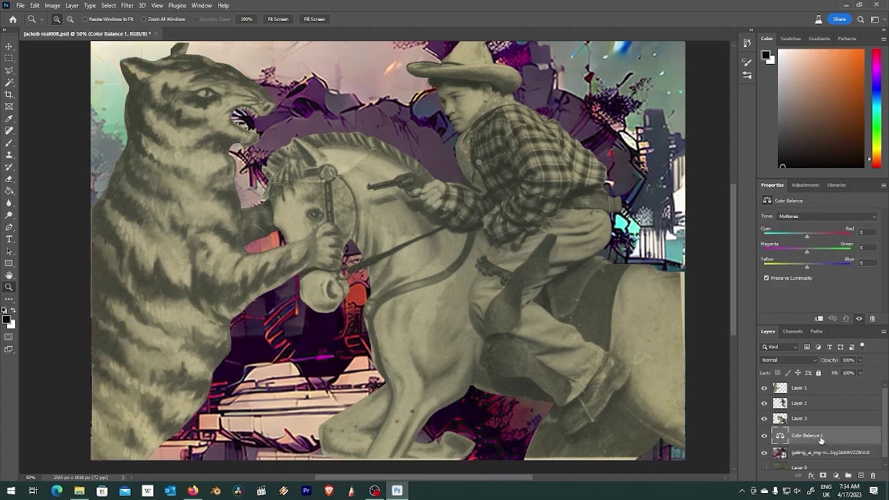
key("Delete")
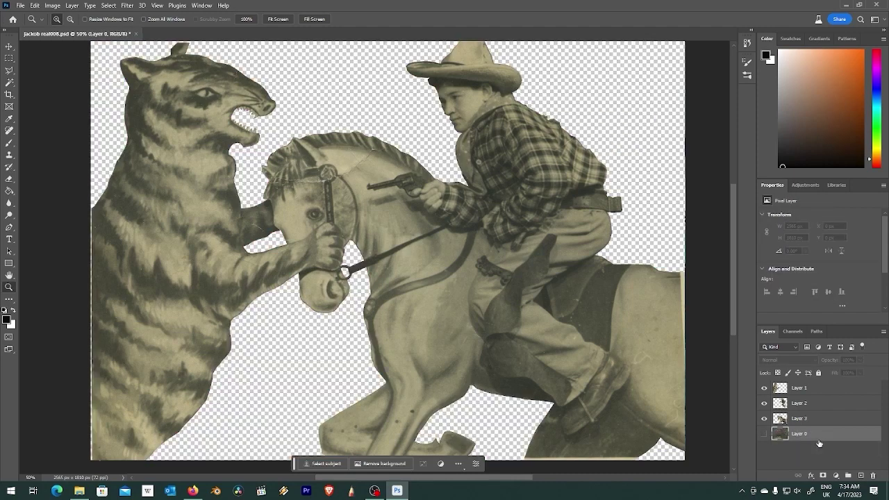
key("Delete")
Drag the autumn road getimg_ai image from the job folder into the collage as a placed layer
left_click(79, 490)
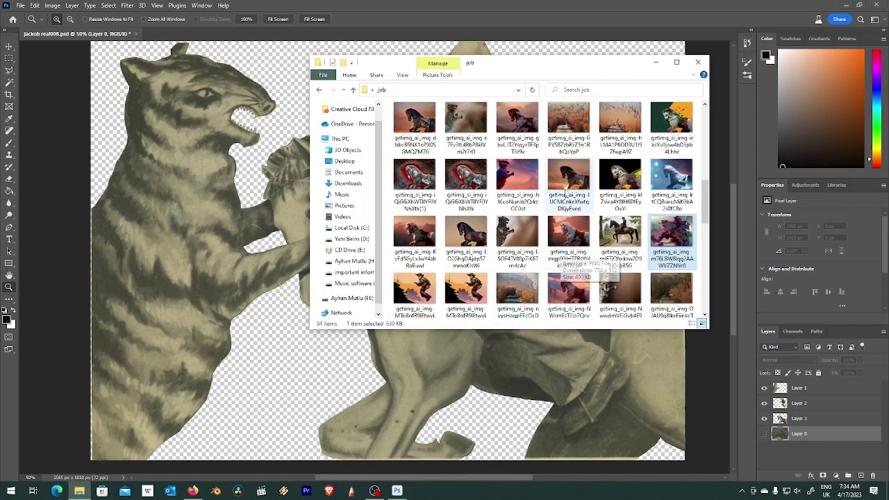
scroll(566, 216, "up", 5)
scroll(570, 208, "down", 5)
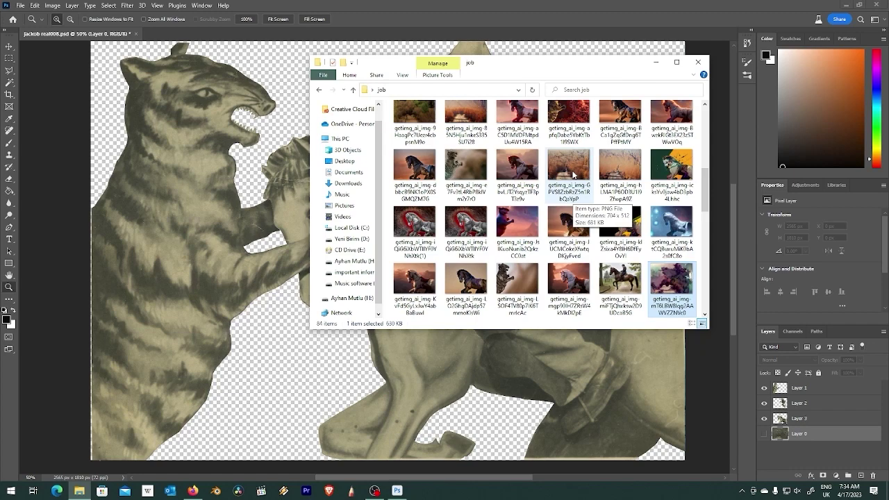
left_click_drag(573, 175, 346, 241)
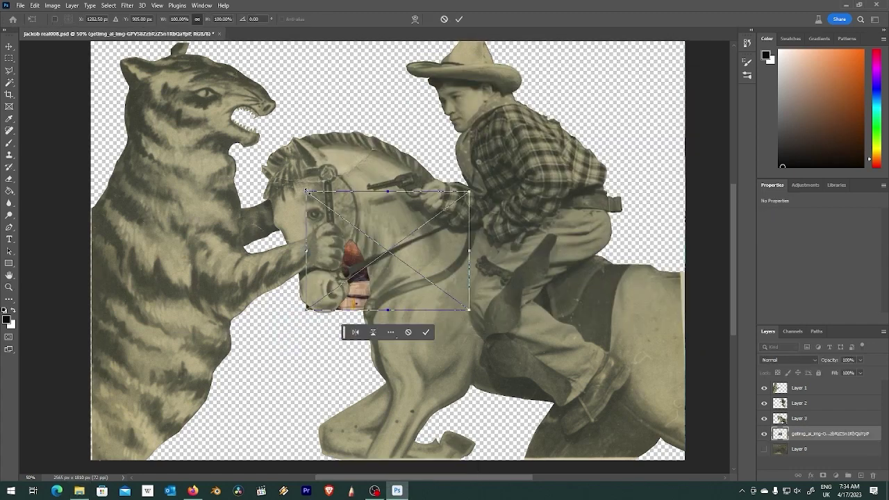
Scale the autumn road image to about 378% so it fills the canvas behind the tiger, horse and cowboy
left_click_drag(306, 189, 309, 198)
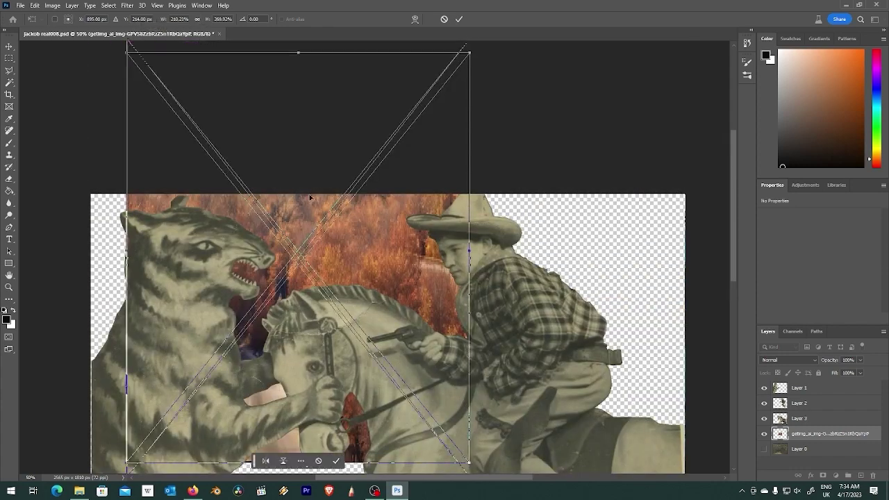
key("ctrl+z")
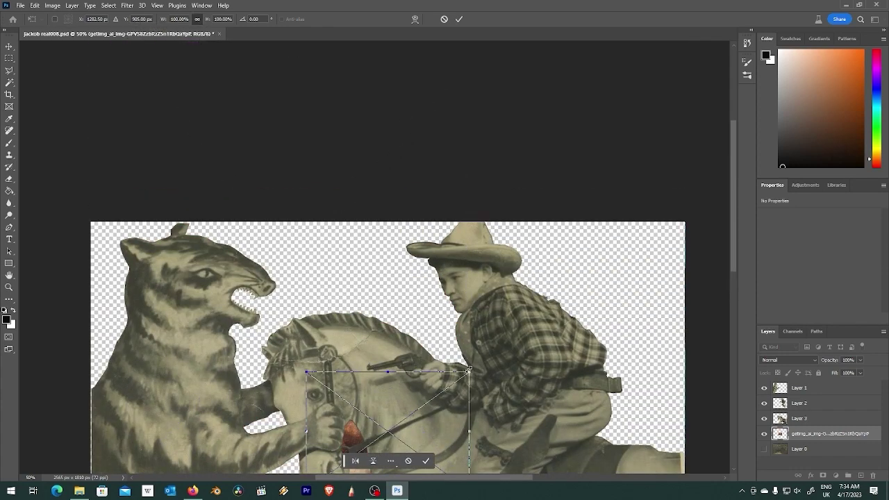
mouse_move(478, 378)
left_mouse_down()
mouse_move(682, 240)
mouse_move(571, 278)
mouse_move(560, 243)
left_mouse_up()
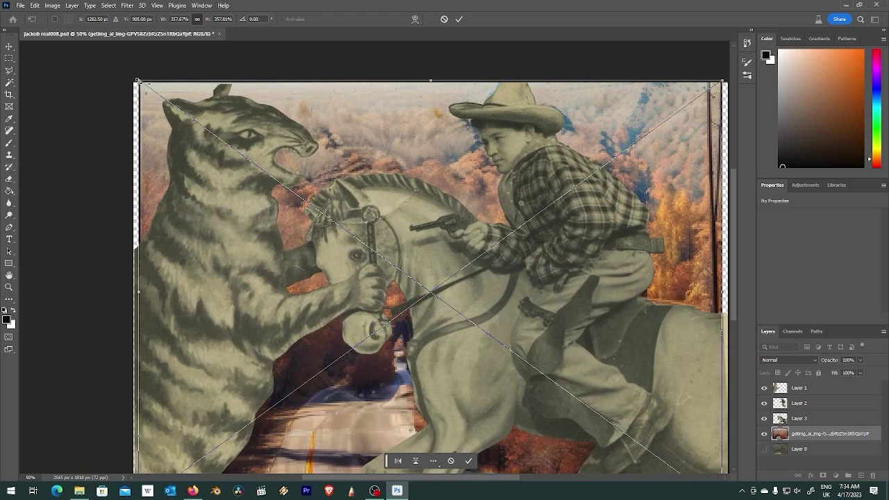
left_click_drag(137, 81, 133, 79)
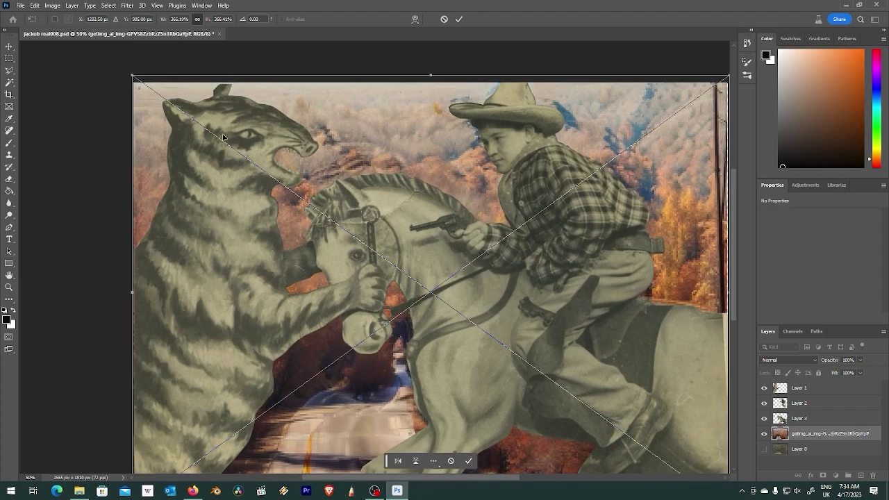
scroll(398, 223, "down", 2)
scroll(398, 223, "down", 1)
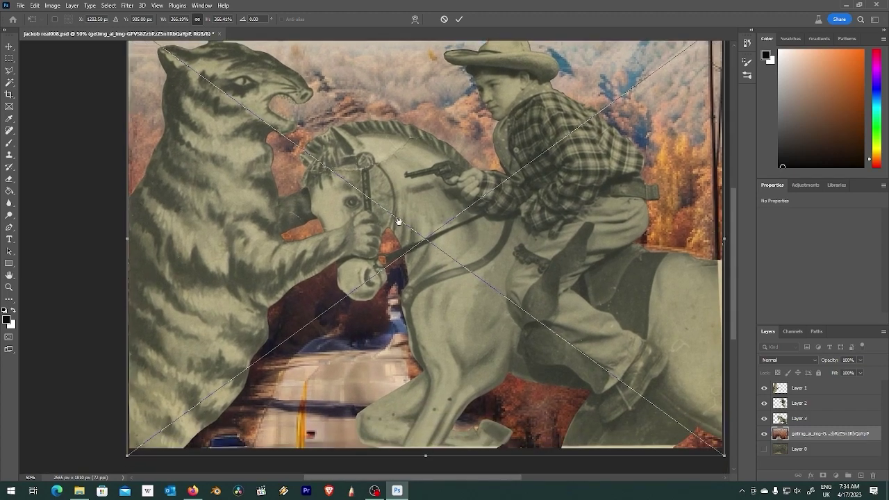
scroll(399, 220, "up", 1)
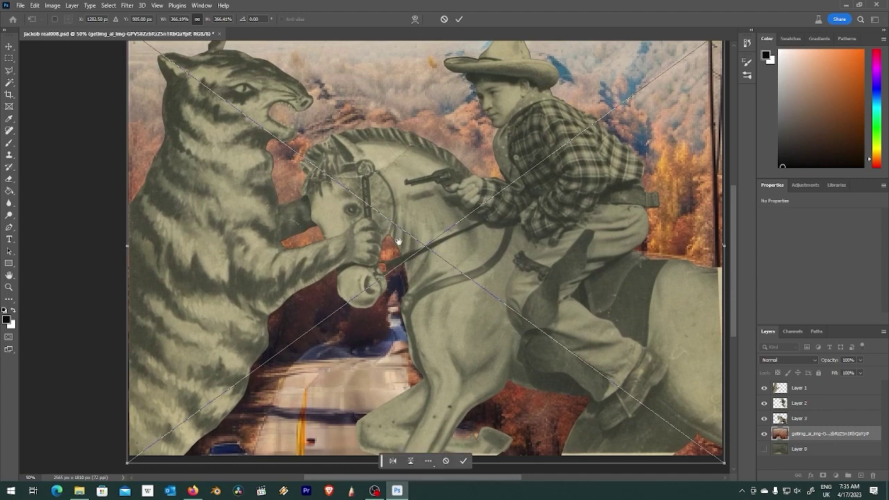
left_click_drag(401, 221, 406, 222)
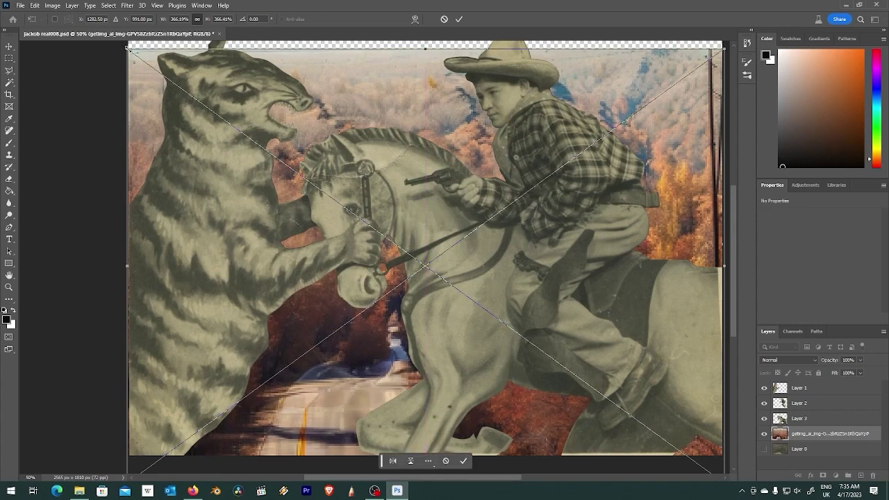
mouse_move(127, 48)
left_mouse_down()
mouse_move(183, 143)
mouse_move(119, 45)
left_mouse_up()
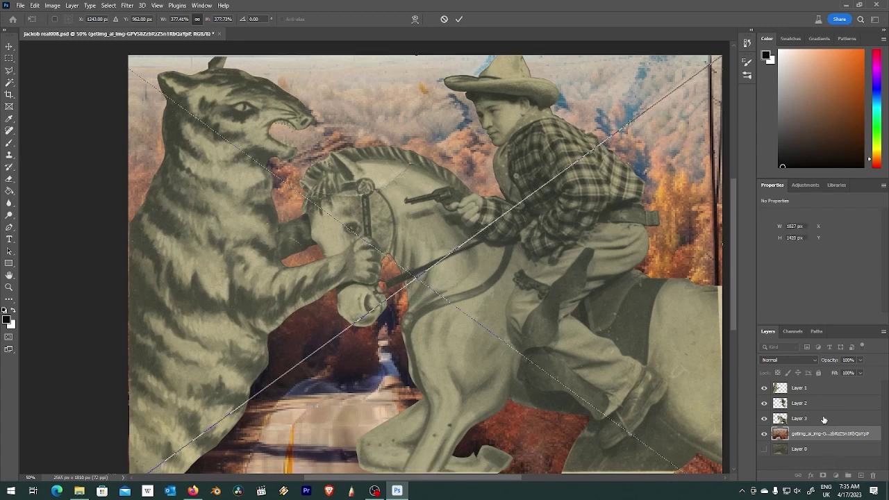
Add a Black & White adjustment layer and drag it to the top of the layer stack
left_click(824, 419)
left_click(835, 476)
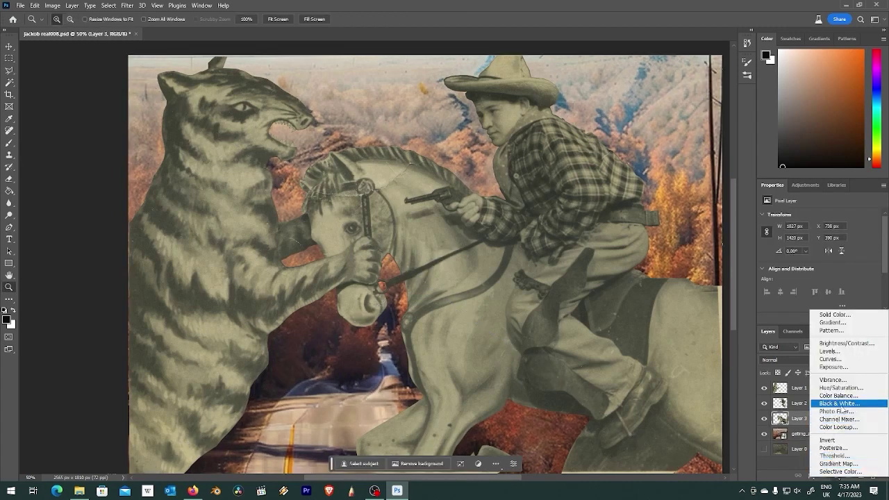
left_click(840, 404)
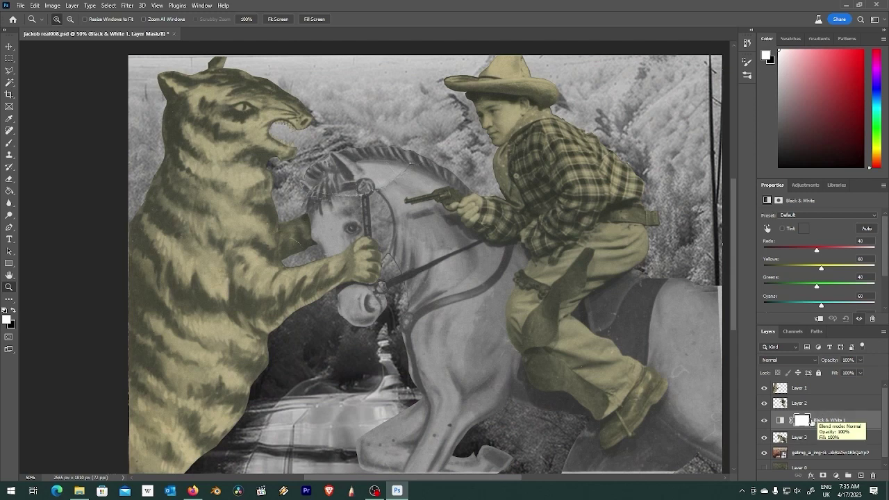
left_click_drag(823, 420, 816, 389)
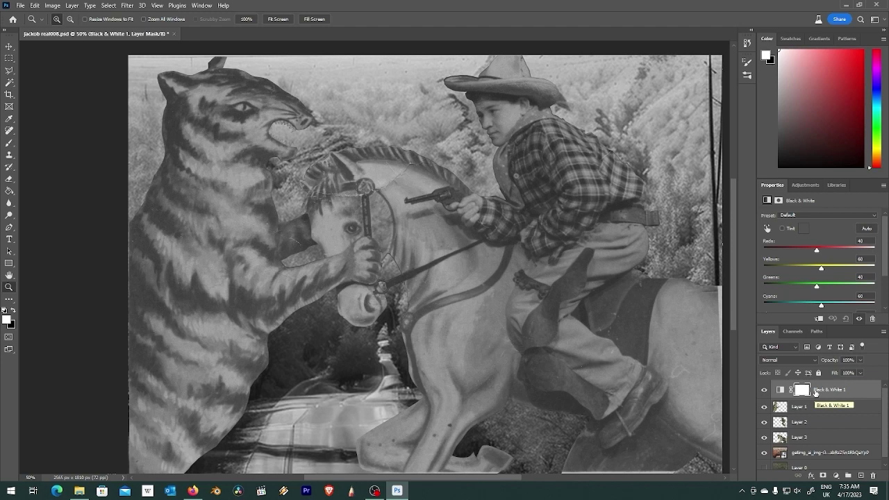
scroll(818, 408, "down", 1)
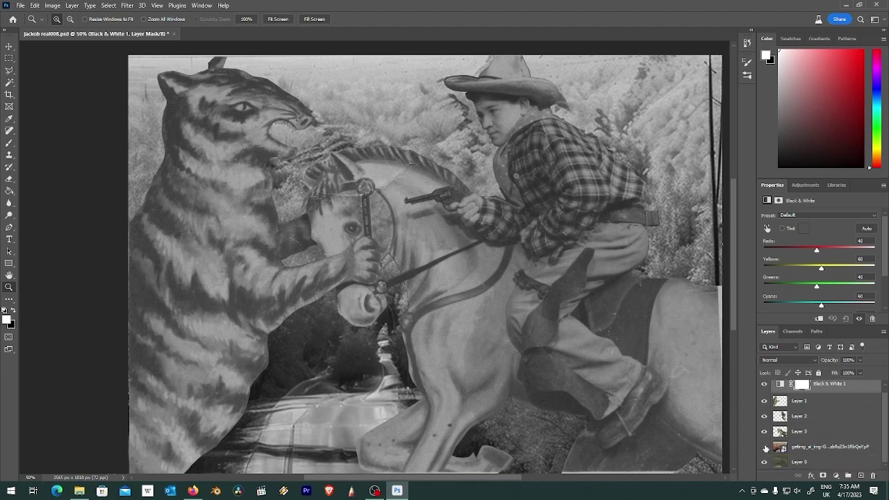
left_click(764, 447)
left_click(765, 447)
left_click(765, 448)
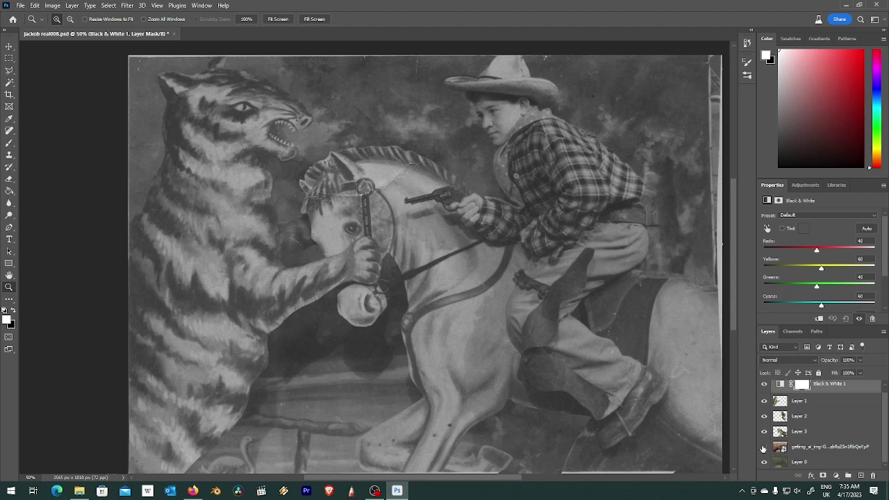
left_click(764, 448)
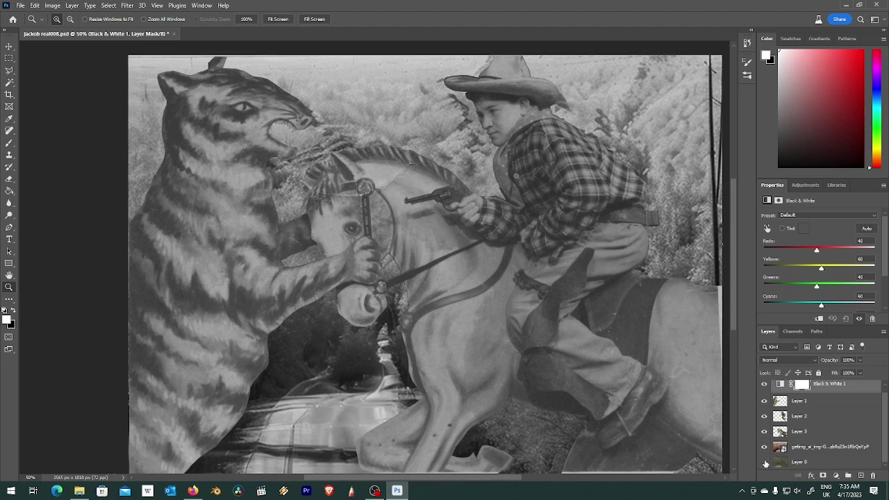
left_click(764, 448)
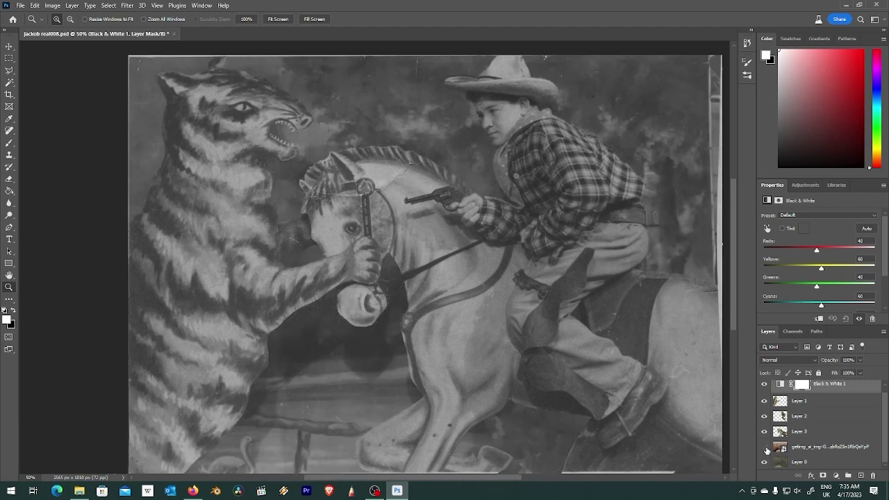
left_click(765, 448)
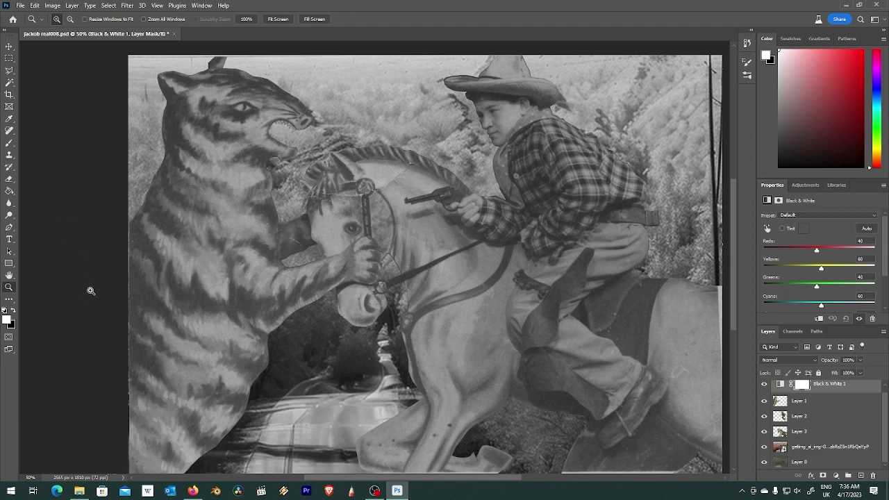
left_click_drag(267, 371, 230, 325)
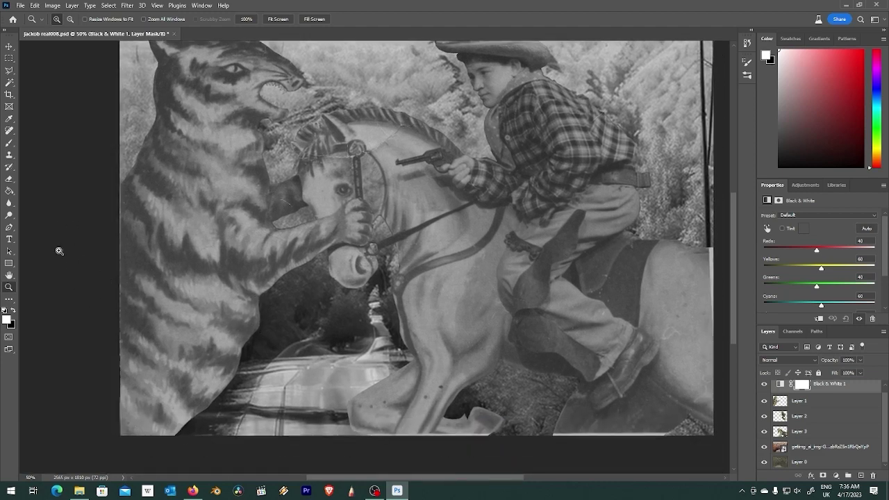
left_click(9, 179)
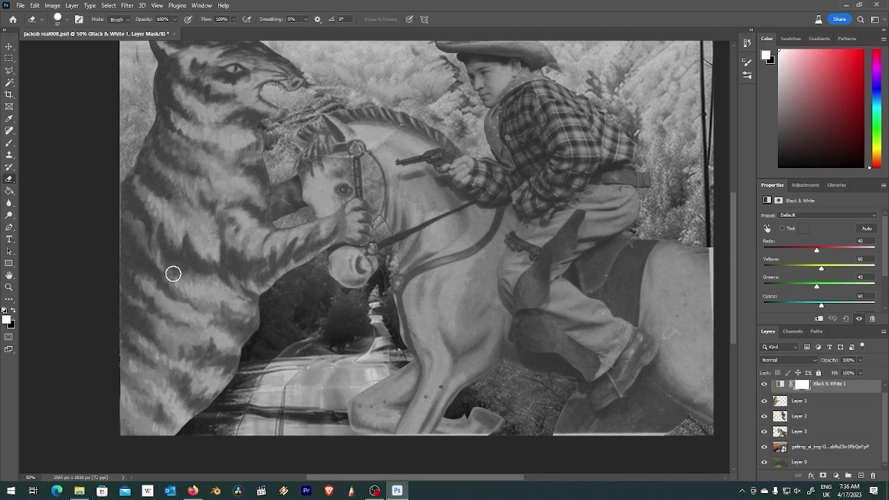
mouse_move(100, 423)
left_mouse_down()
mouse_move(318, 454)
mouse_move(113, 419)
mouse_move(119, 426)
mouse_move(143, 405)
mouse_move(122, 411)
left_mouse_up()
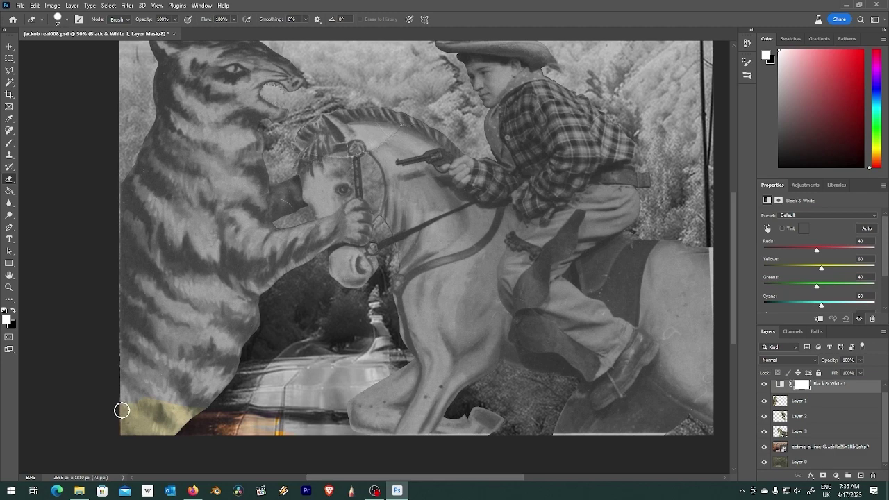
mouse_move(121, 410)
left_mouse_down()
mouse_move(264, 416)
mouse_move(204, 403)
mouse_move(280, 384)
left_mouse_up()
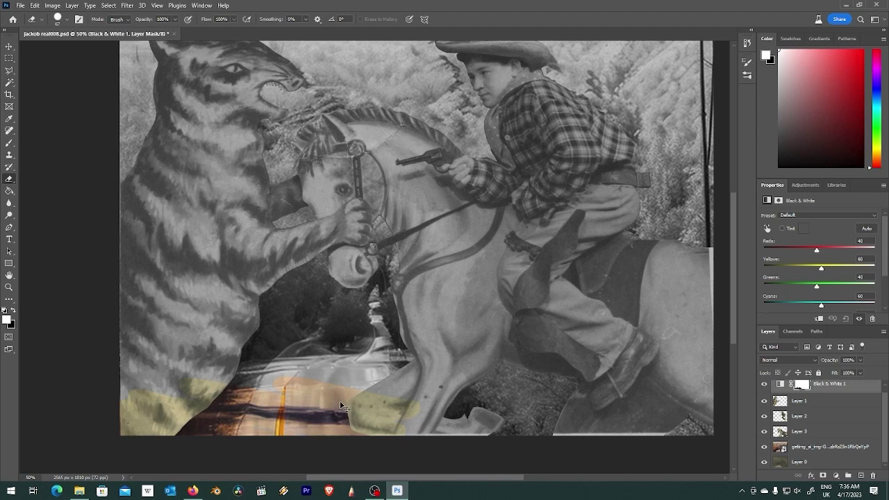
key("ctrl+z")
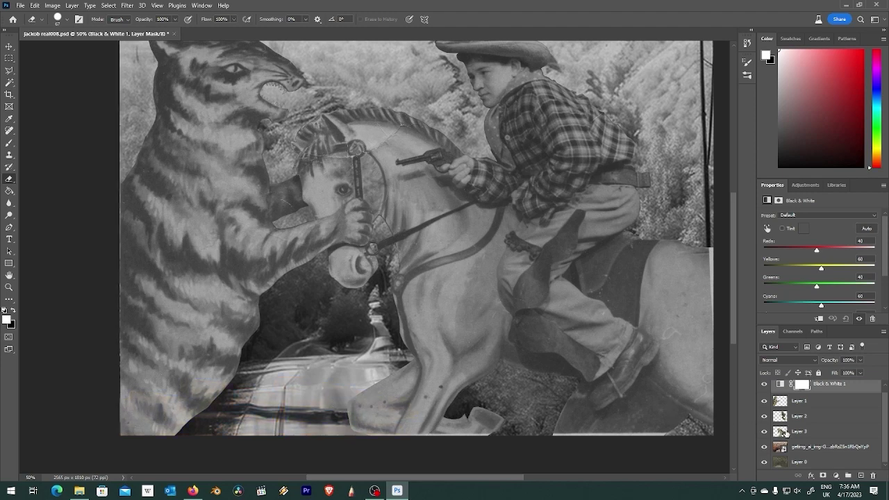
left_click(811, 450)
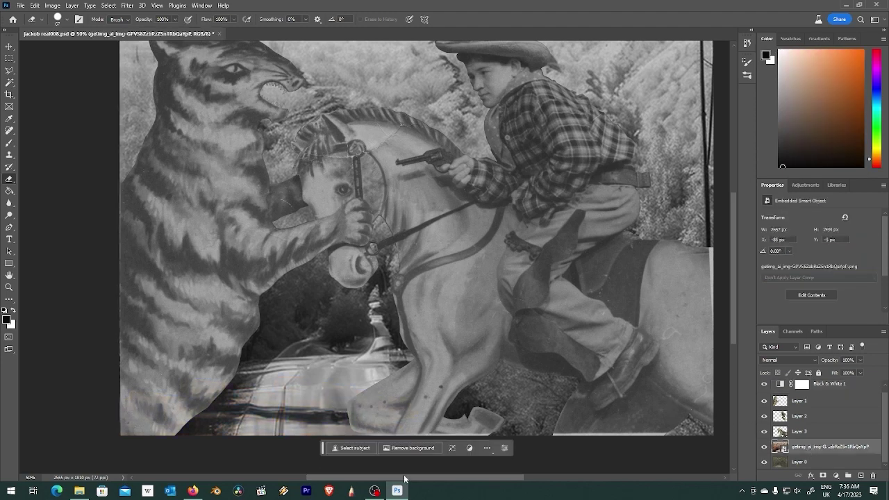
Rasterize the getimg landscape layer and erase the grey shape along the image bottom
left_click(105, 417)
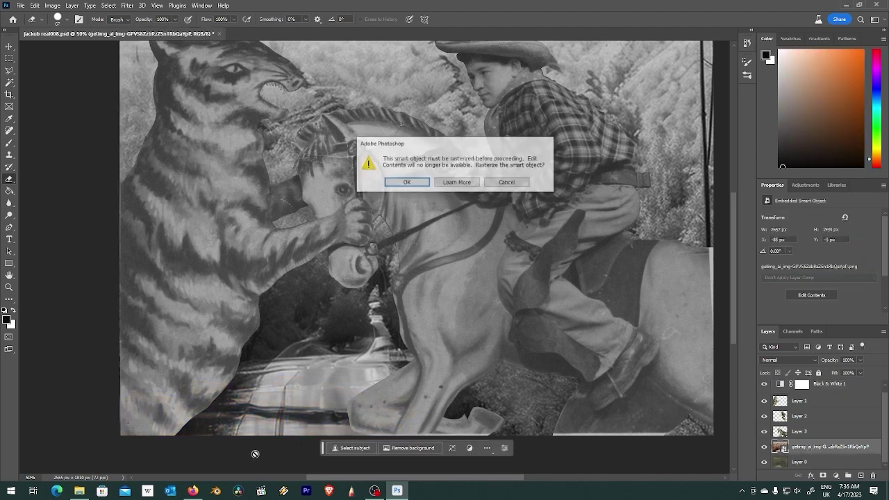
left_click(406, 183)
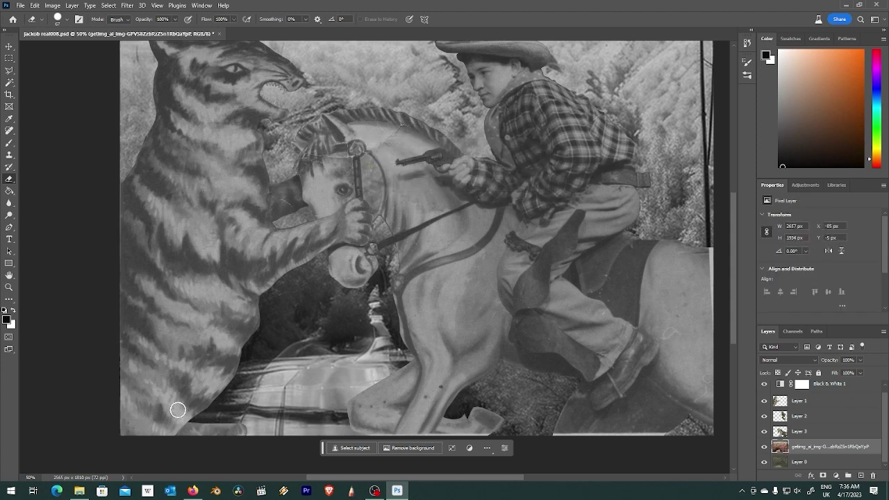
mouse_move(202, 413)
left_mouse_down()
mouse_move(235, 417)
mouse_move(183, 405)
mouse_move(266, 419)
mouse_move(247, 397)
left_mouse_up()
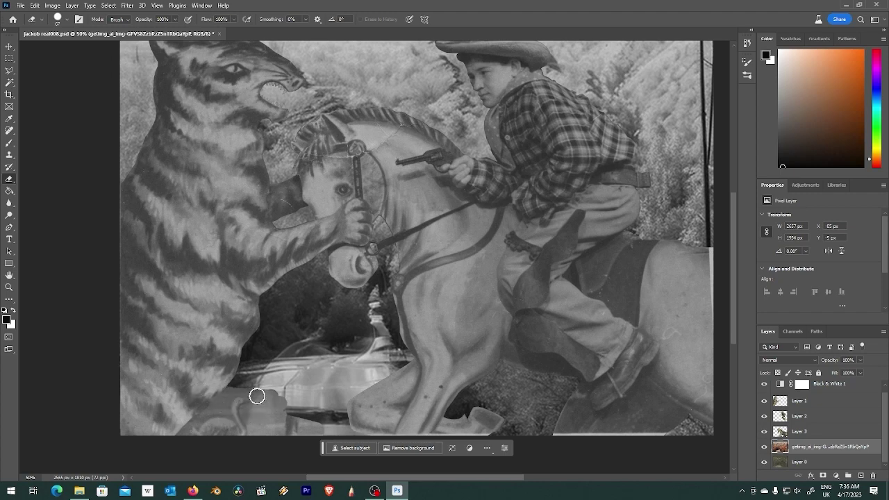
left_click_drag(243, 391, 299, 399)
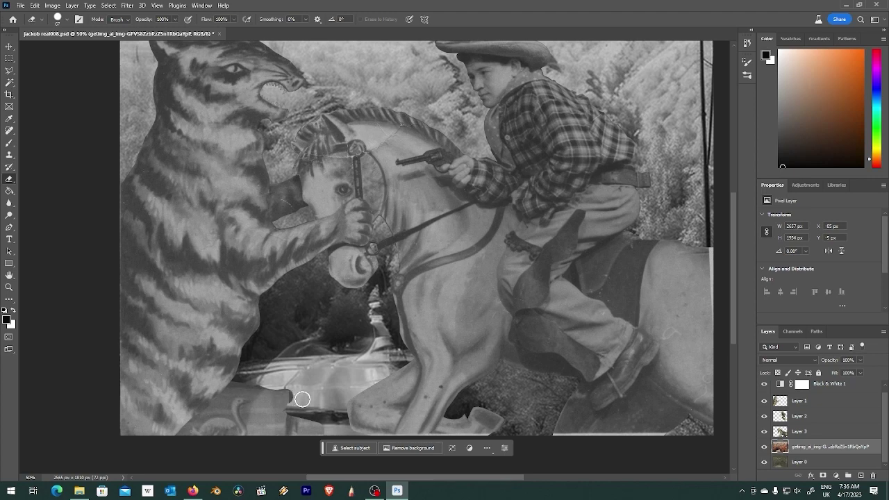
mouse_move(241, 389)
left_mouse_down()
mouse_move(337, 401)
mouse_move(220, 384)
mouse_move(559, 399)
mouse_move(687, 425)
left_mouse_up()
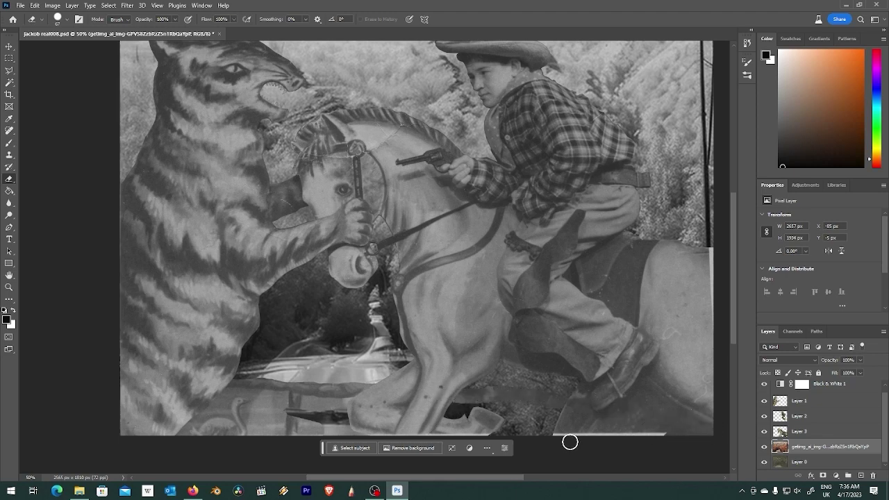
Erase the dark shadow and streak around the horse's lower legs, then select Layer 3
mouse_move(417, 425)
left_mouse_down()
mouse_move(555, 428)
mouse_move(470, 415)
mouse_move(560, 419)
mouse_move(421, 389)
left_mouse_up()
mouse_move(506, 400)
left_mouse_down()
mouse_move(353, 421)
mouse_move(256, 409)
mouse_move(252, 393)
mouse_move(303, 390)
left_mouse_up()
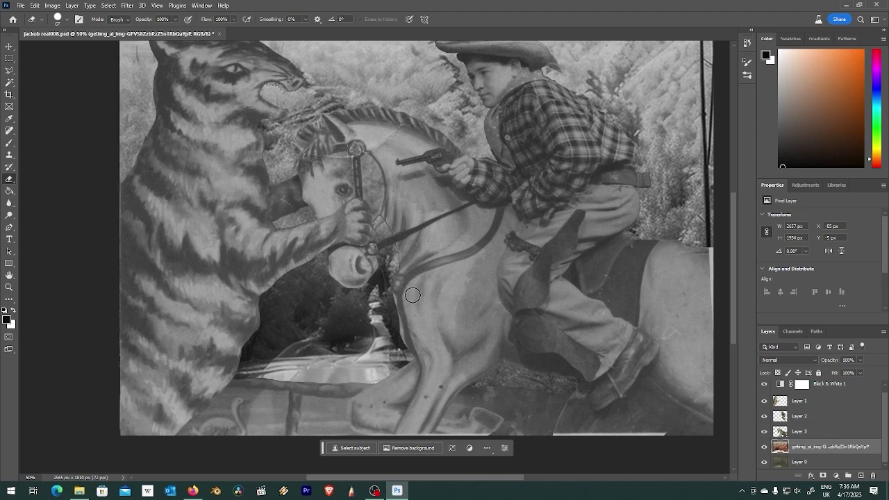
key("space")
left_click_drag(397, 290, 379, 291)
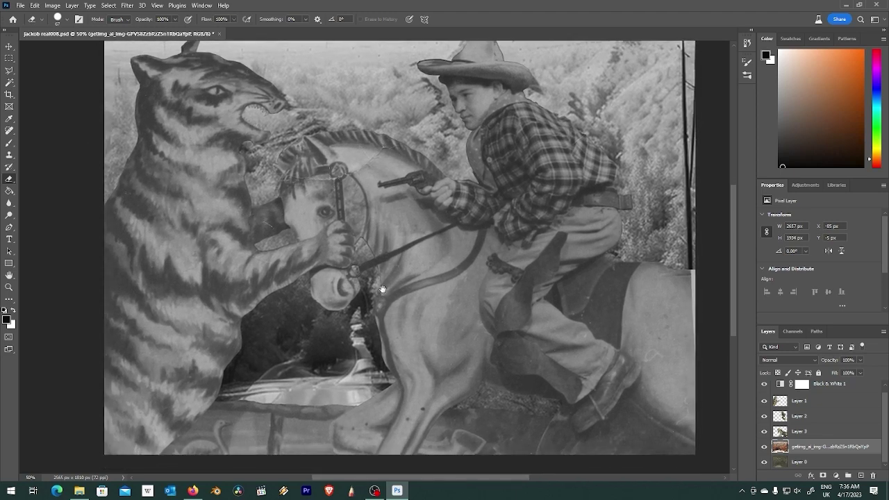
left_click_drag(379, 291, 382, 288)
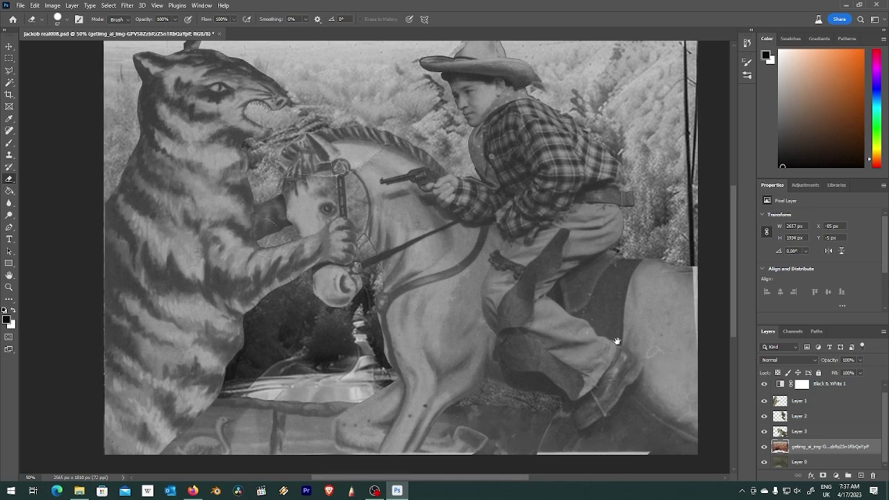
mouse_move(623, 350)
left_mouse_down()
mouse_move(618, 341)
mouse_move(595, 347)
mouse_move(604, 347)
left_mouse_up()
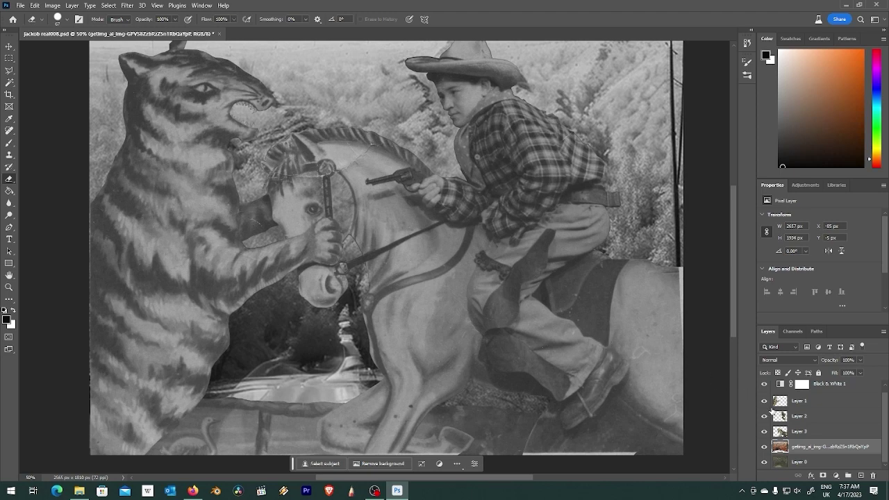
left_click(799, 430)
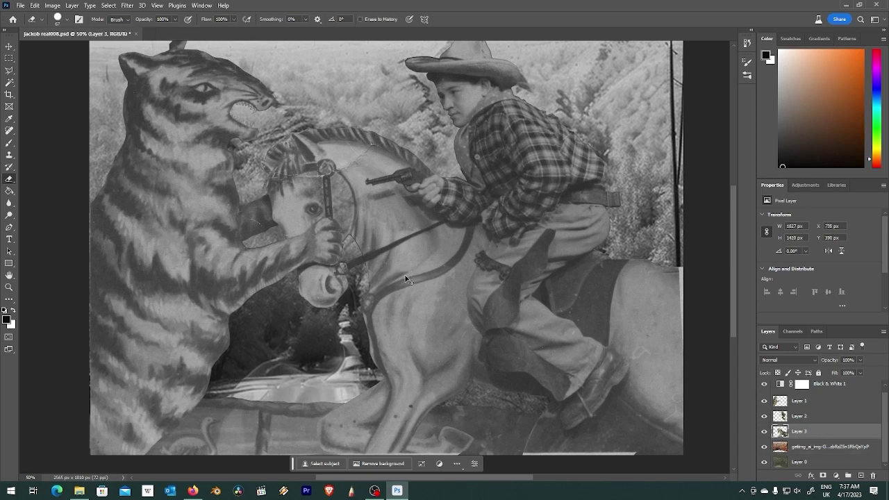
Free-transform Layer 3's horse, scaling it up to about 102% without committing
key("ctrl+t")
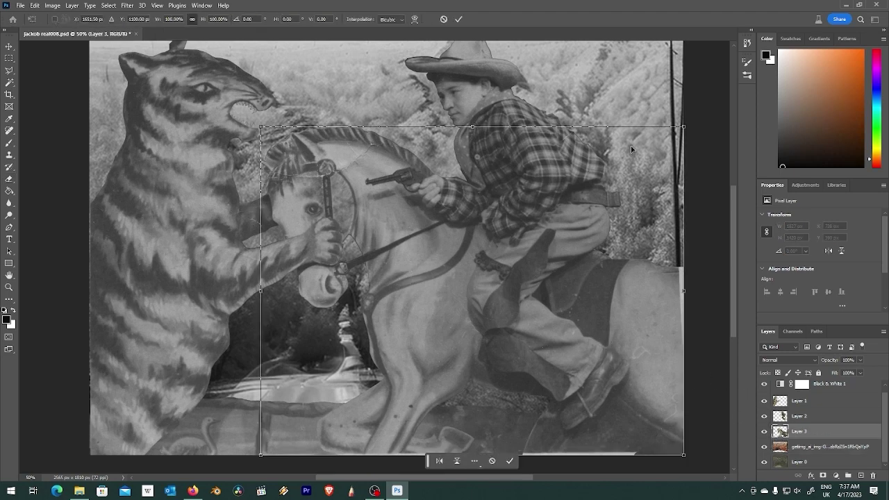
left_click_drag(682, 125, 686, 118)
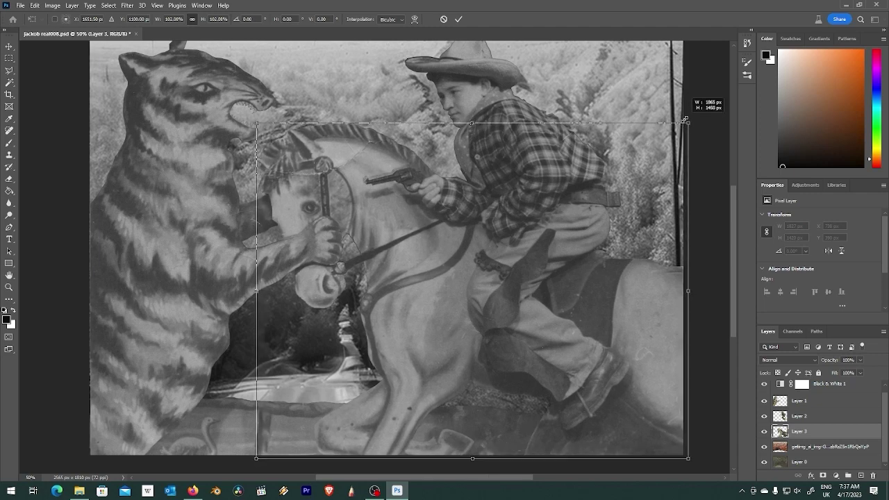
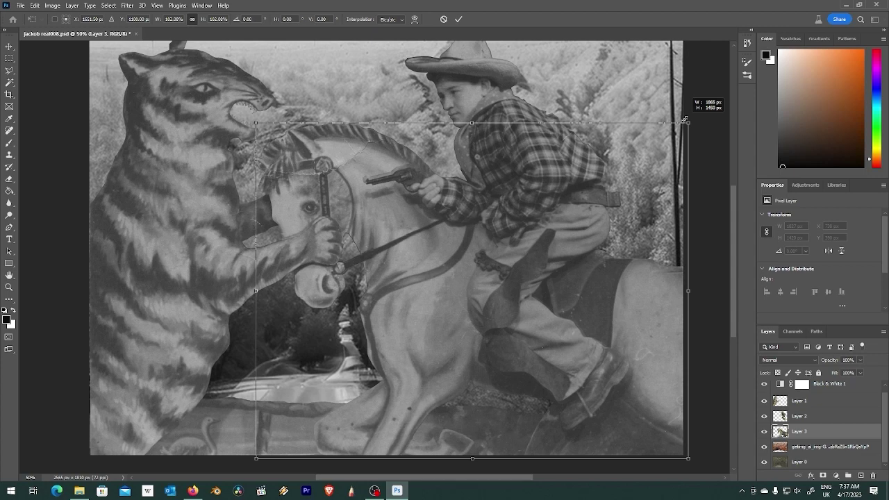
Enlarge Layer 3 to 1865 × 1450 px and export the montage to the Desktop as JPG 'jackob 3'
left_click_drag(685, 119, 686, 123)
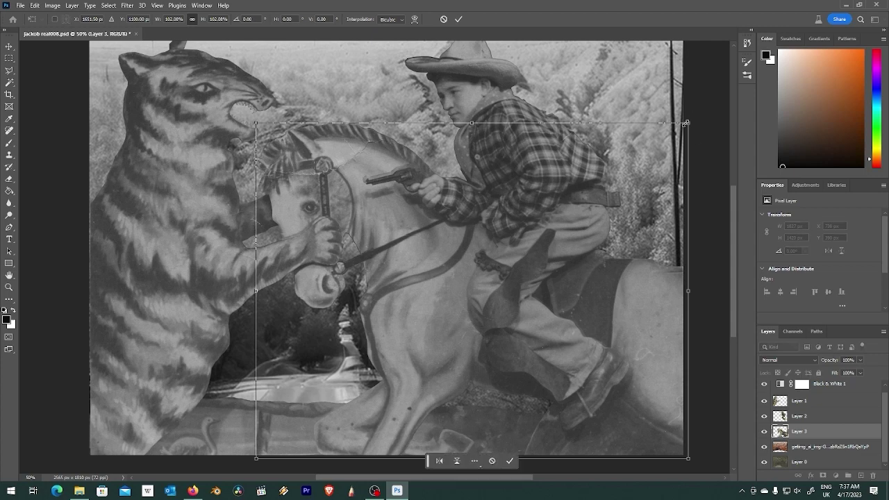
left_click(10, 58)
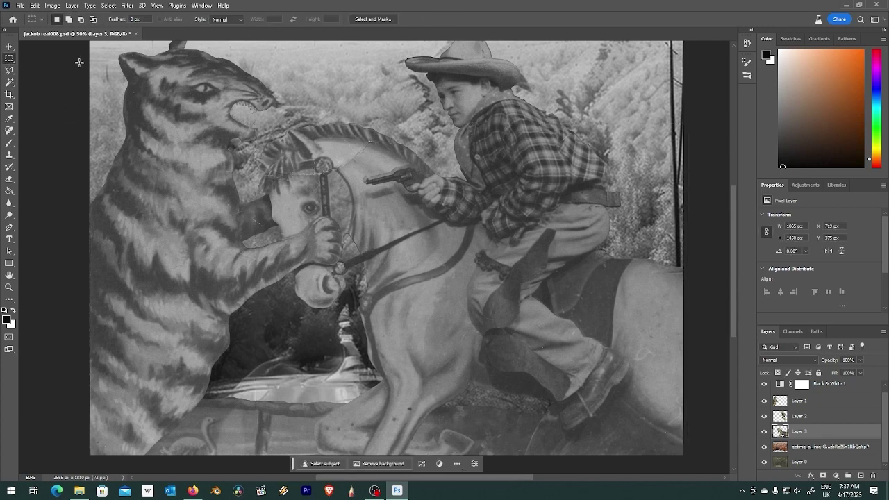
left_click(19, 7)
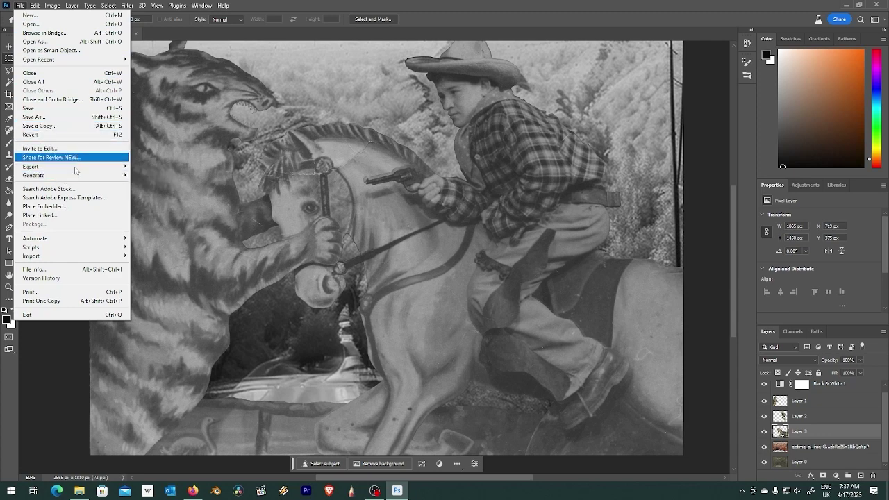
mouse_move(41, 167)
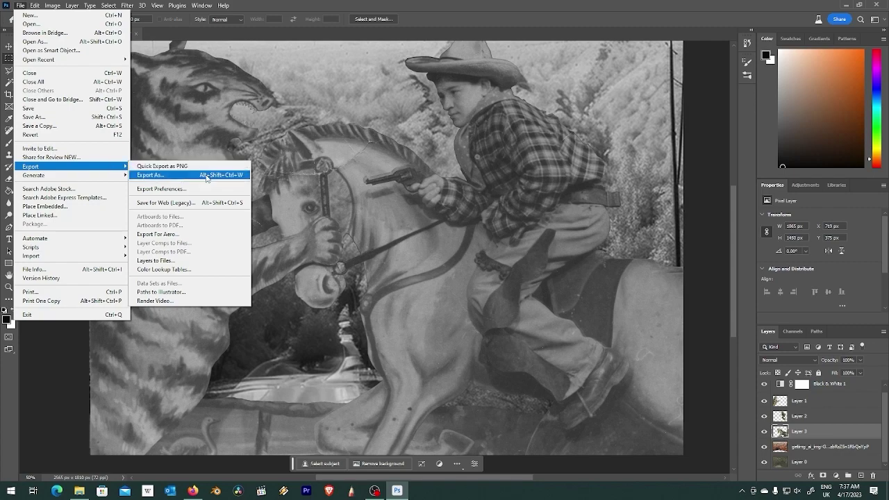
left_click(167, 175)
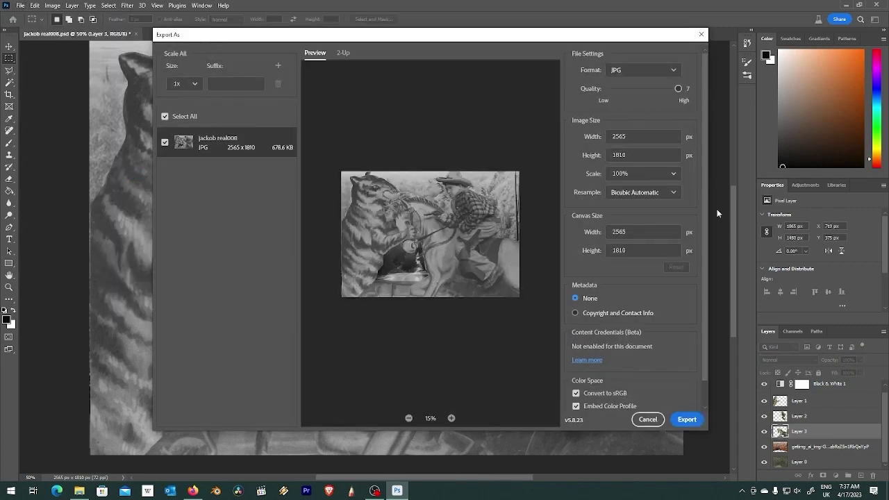
left_click(687, 419)
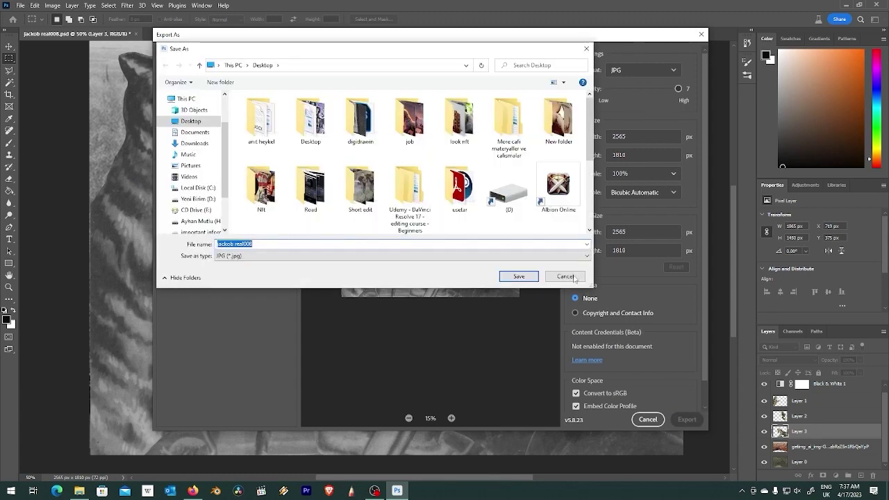
left_click(573, 277)
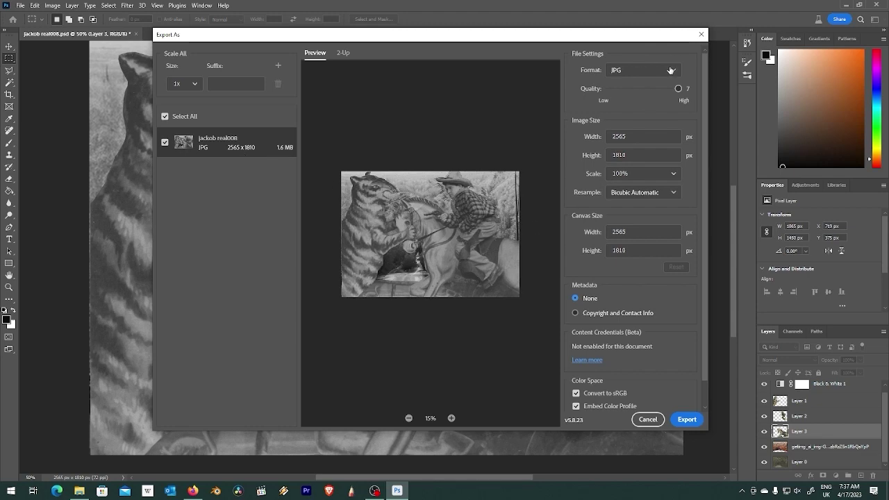
left_click(687, 419)
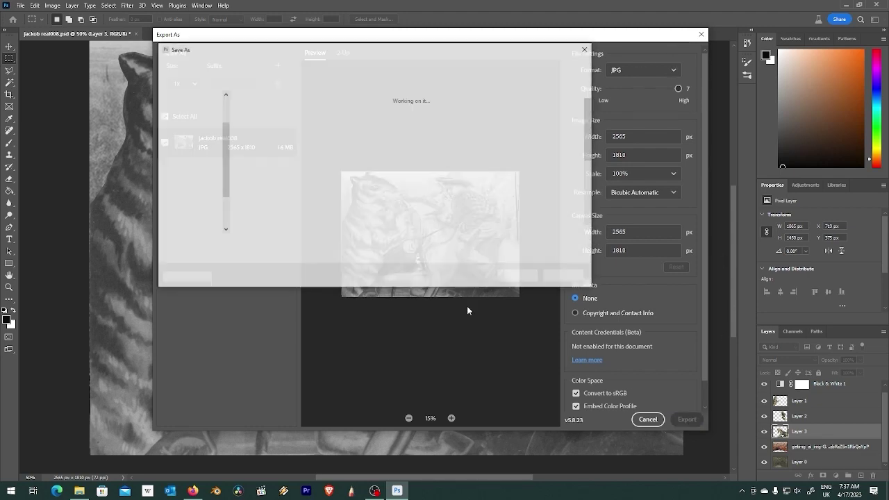
left_click_drag(261, 244, 236, 244)
key("BackSpace")
type("3")
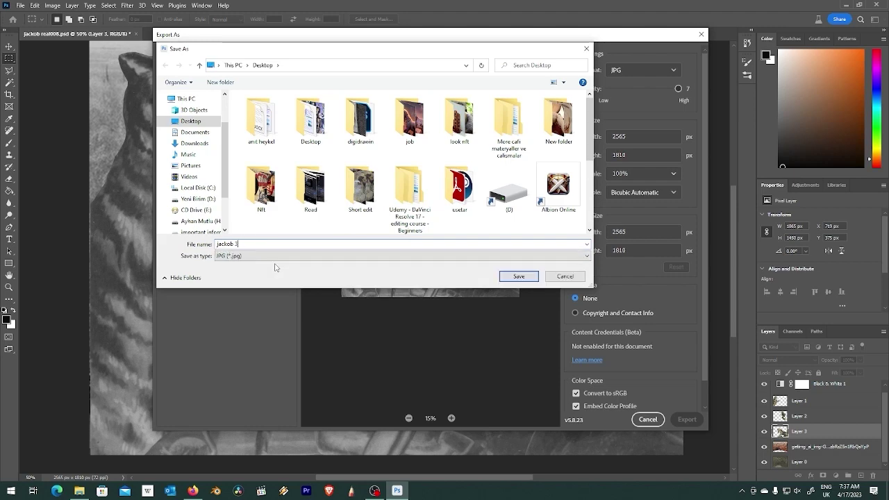
left_click(520, 276)
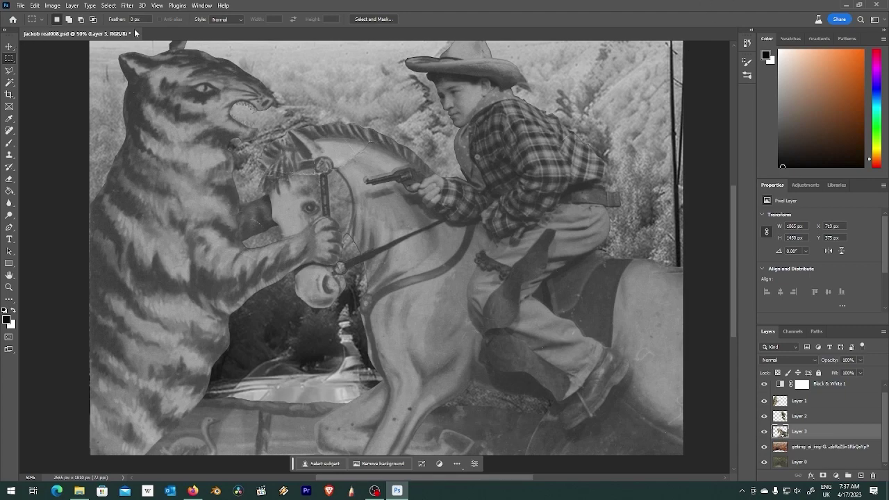
Close the montage without saving and reopen jackob real008.psd from the orginal folder
left_click(136, 34)
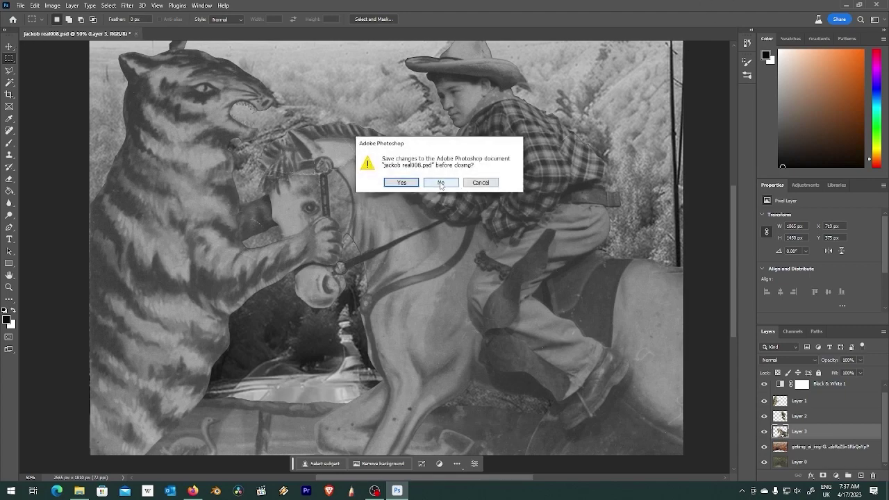
left_click(440, 183)
left_click(80, 492)
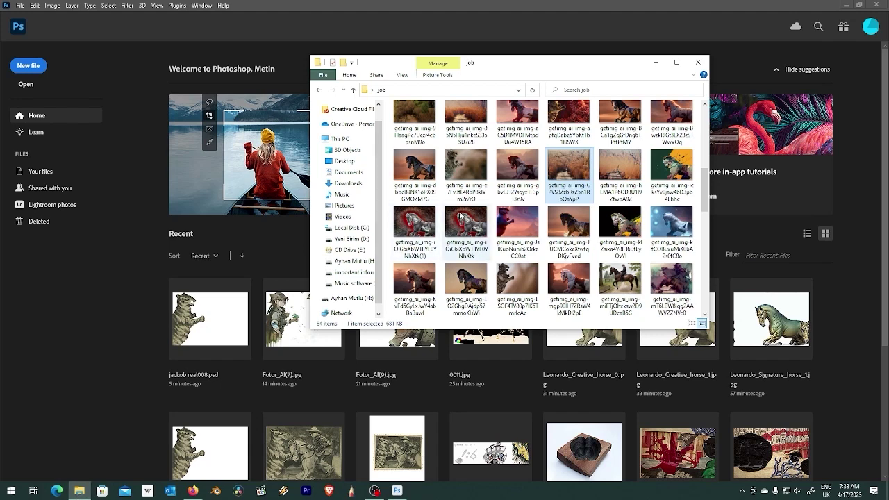
scroll(473, 219, "up", 5)
double_click(420, 126)
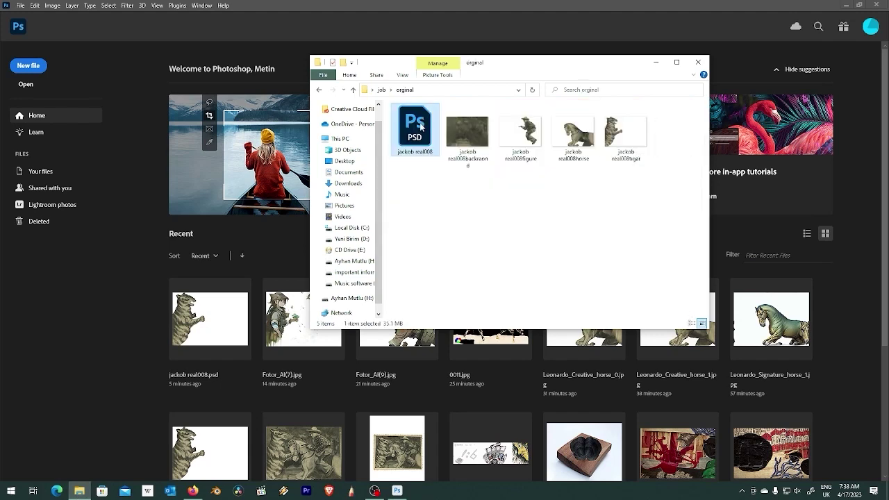
double_click(420, 127)
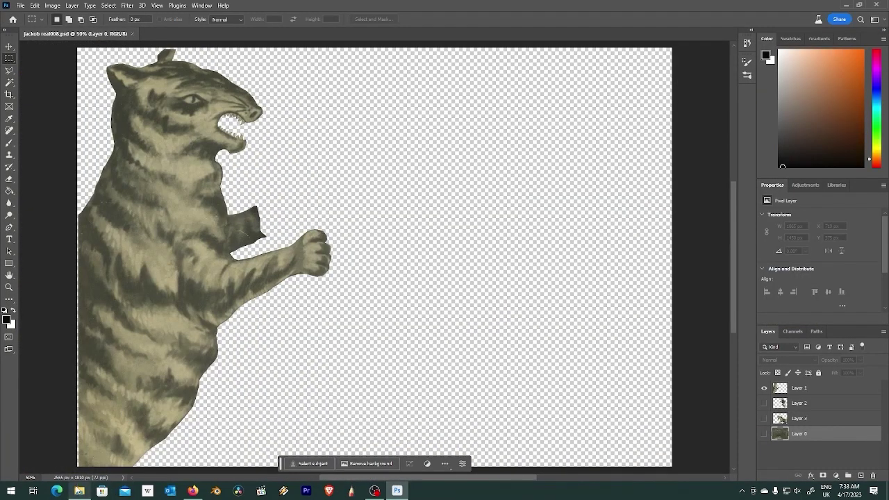
In the parent job folder, preview the glowing white horse image, then close the preview
left_click(80, 490)
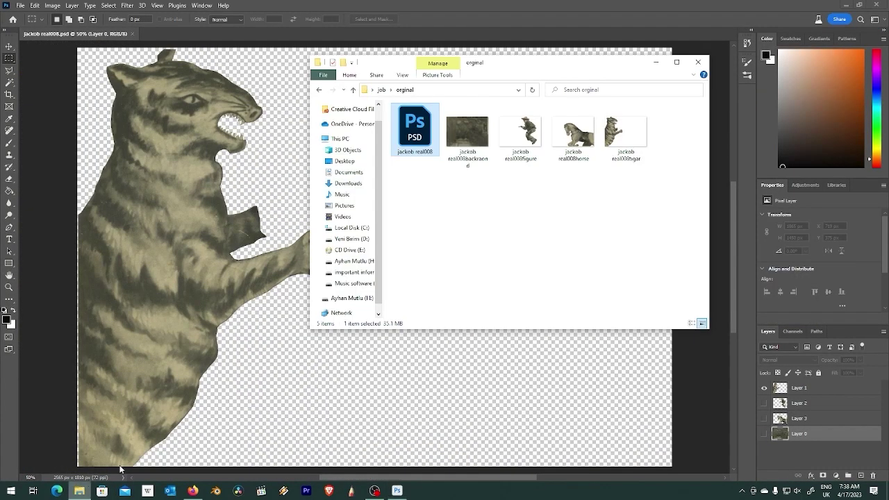
left_click(354, 90)
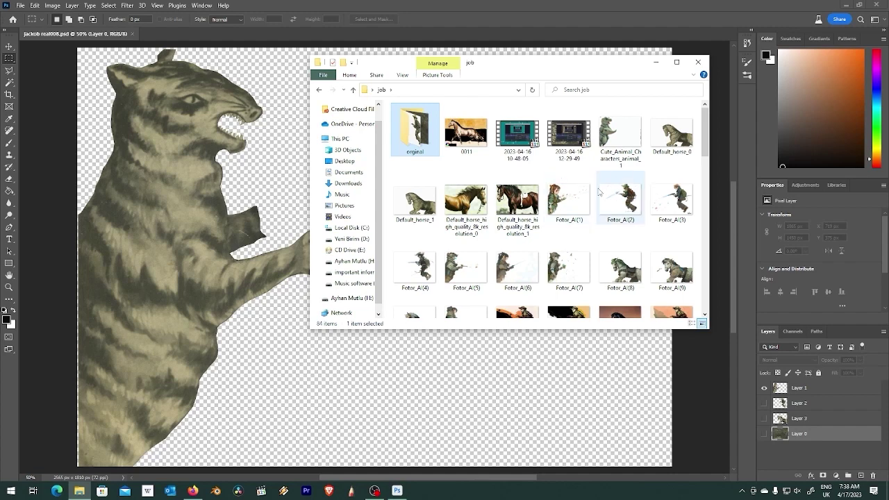
scroll(563, 221, "down", 5)
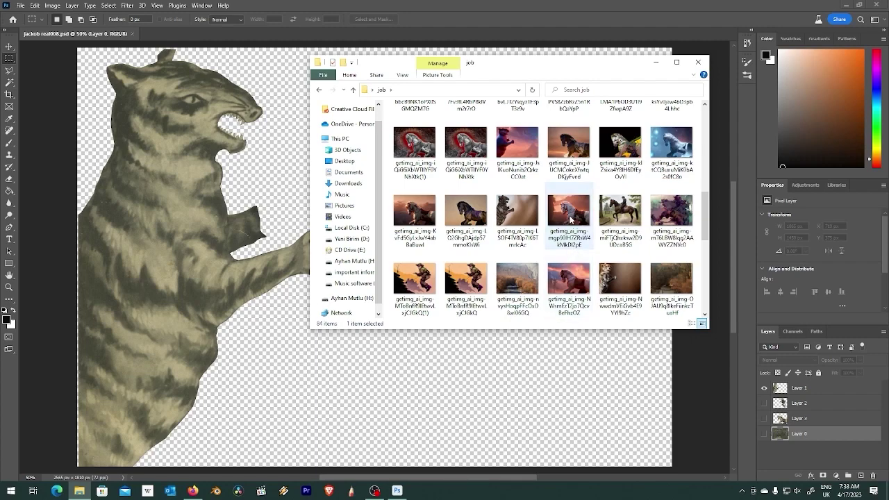
double_click(570, 215)
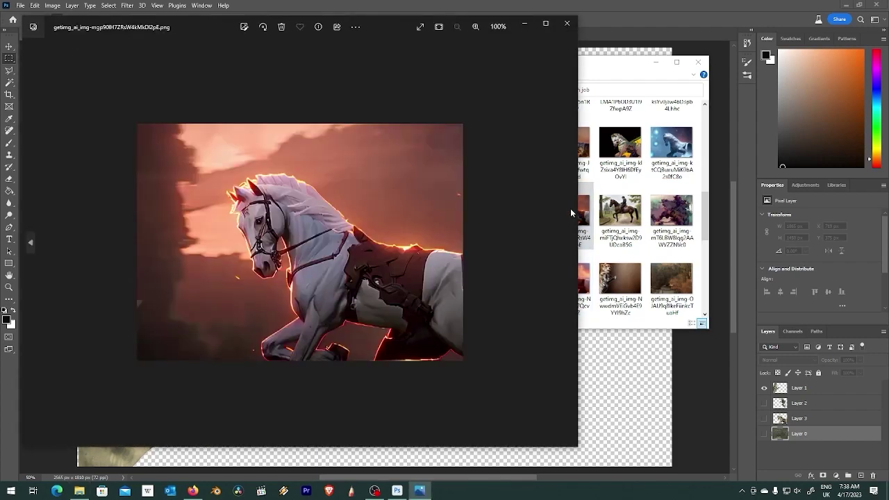
left_click(566, 23)
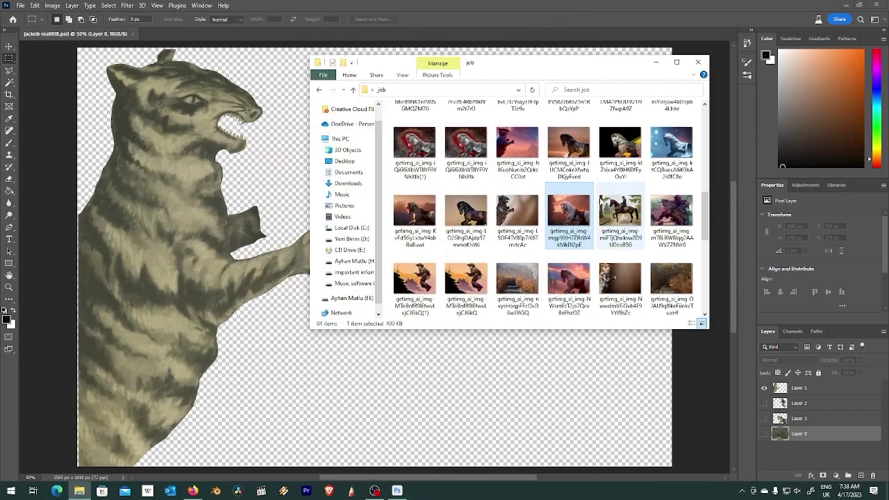
mouse_move(569, 211)
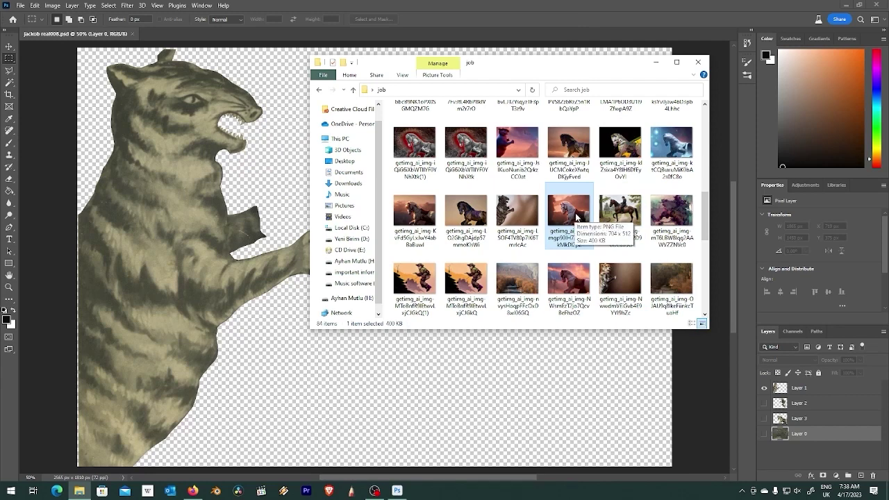
Place the horse PNG scaled to about 397% to fill the canvas, and show Layer 2 again
left_click_drag(576, 217, 555, 385)
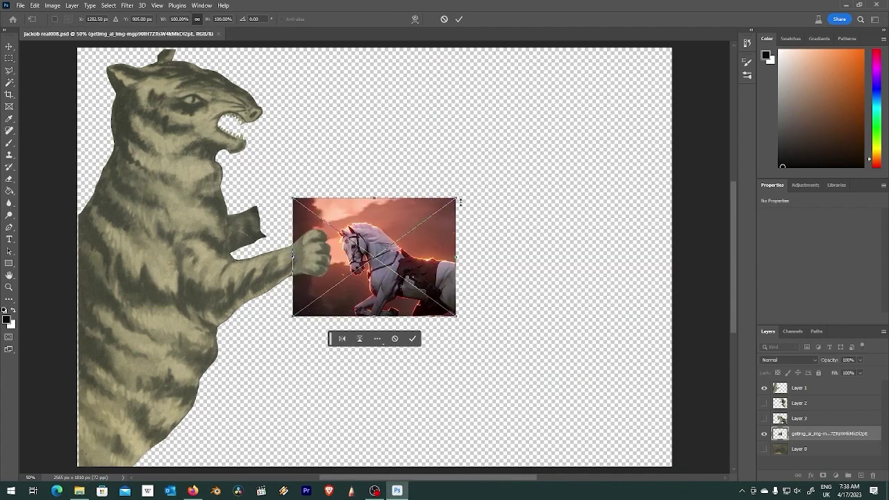
left_click_drag(457, 197, 646, 60)
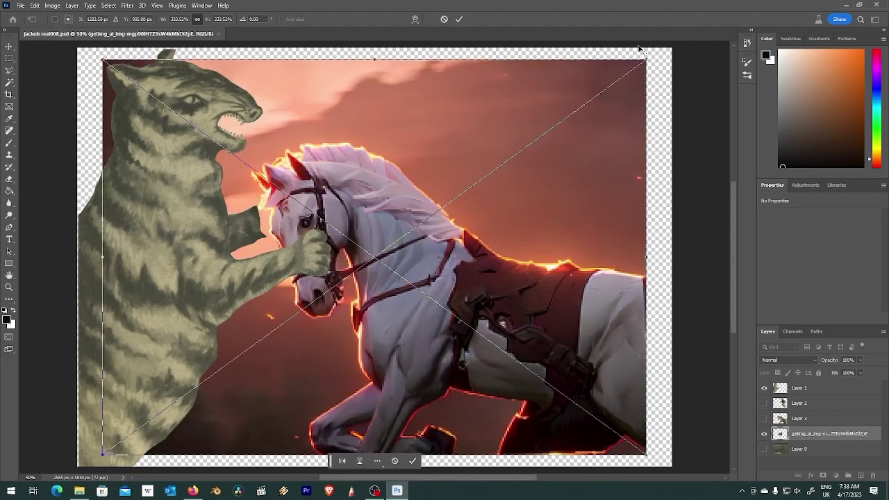
left_click_drag(480, 255, 516, 266)
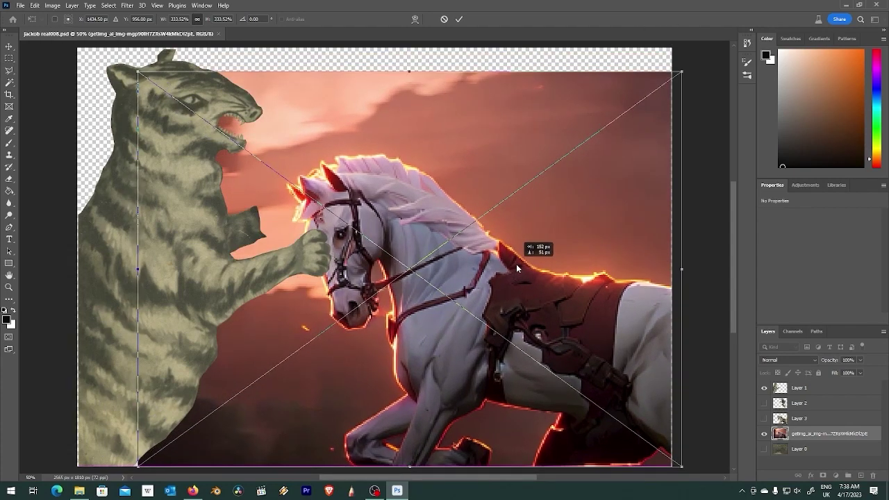
left_click_drag(137, 71, 83, 46)
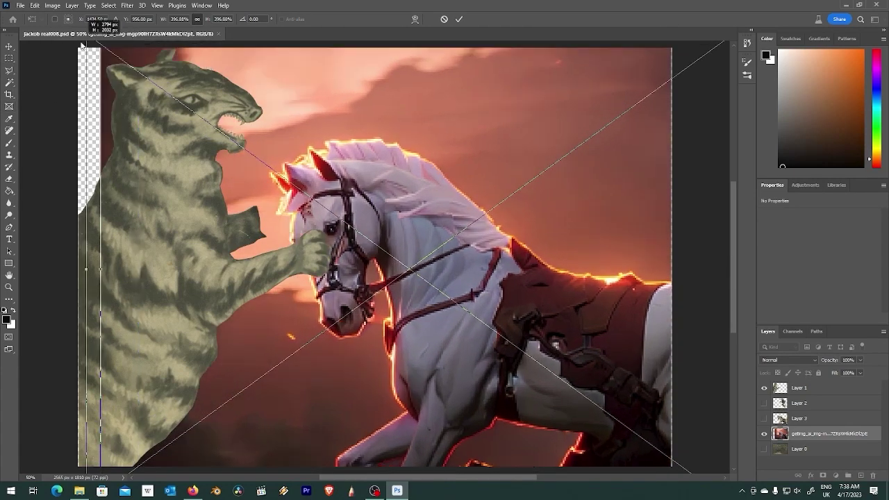
mouse_move(216, 132)
left_mouse_down()
mouse_move(240, 139)
mouse_move(225, 125)
left_mouse_up()
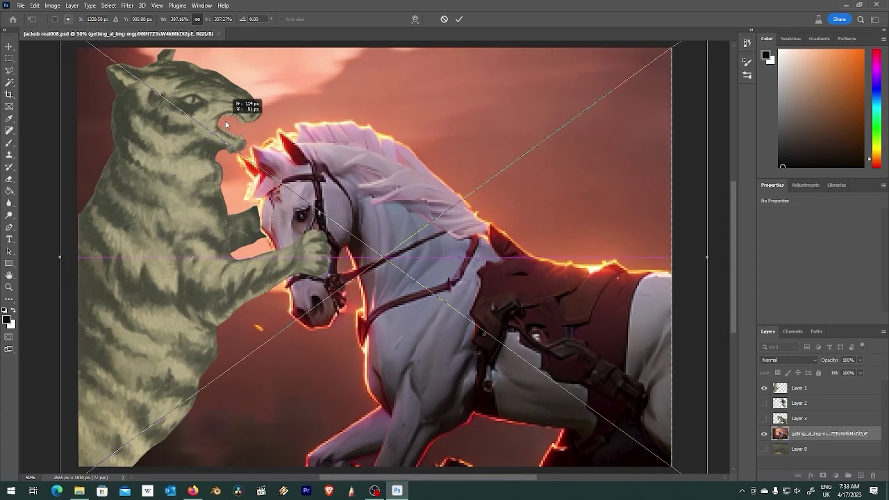
key("Return")
left_click(763, 403)
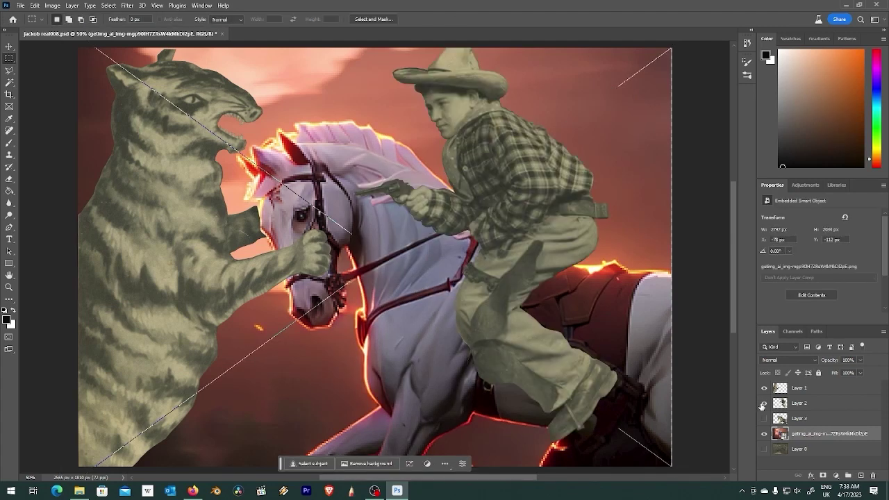
Merge the tiger, horse and rider layers into Layer 1 and add a Black & White adjustment
left_click(814, 424, "ctrl")
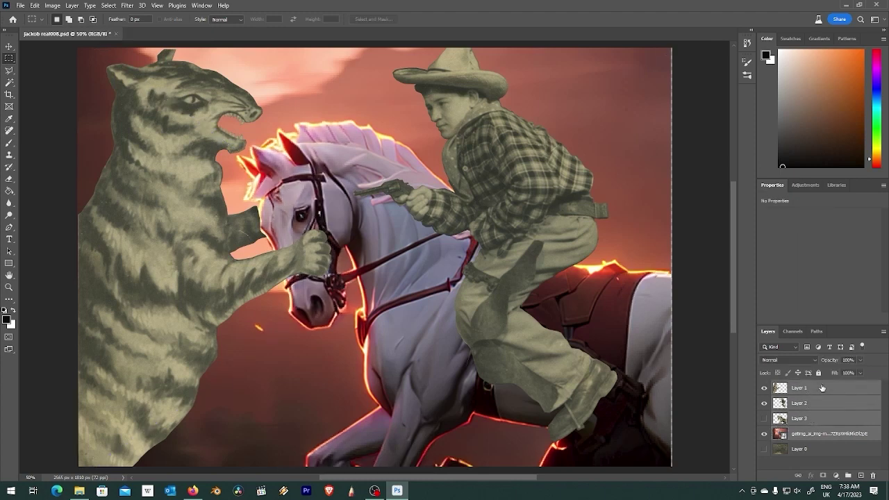
right_click(808, 420)
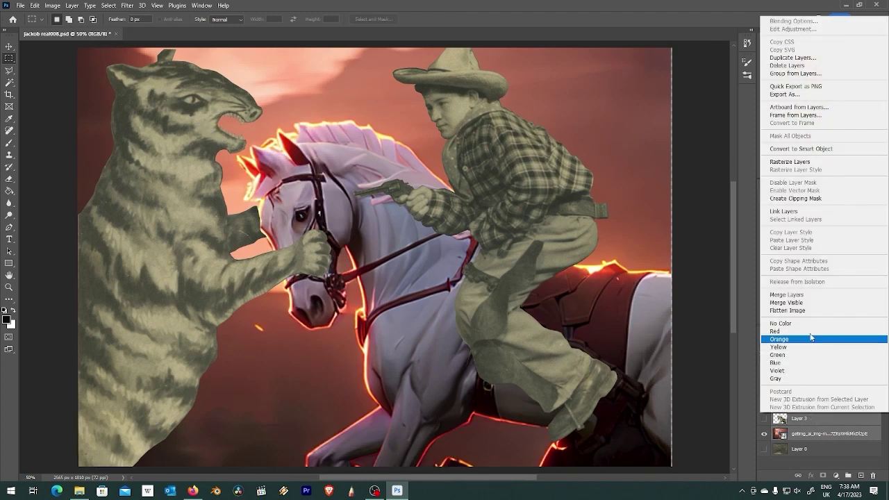
left_click(810, 295)
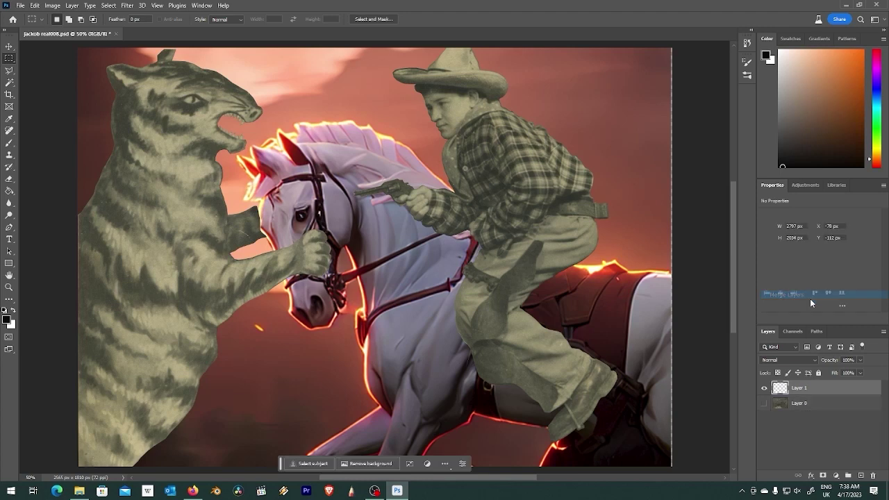
left_click(834, 476)
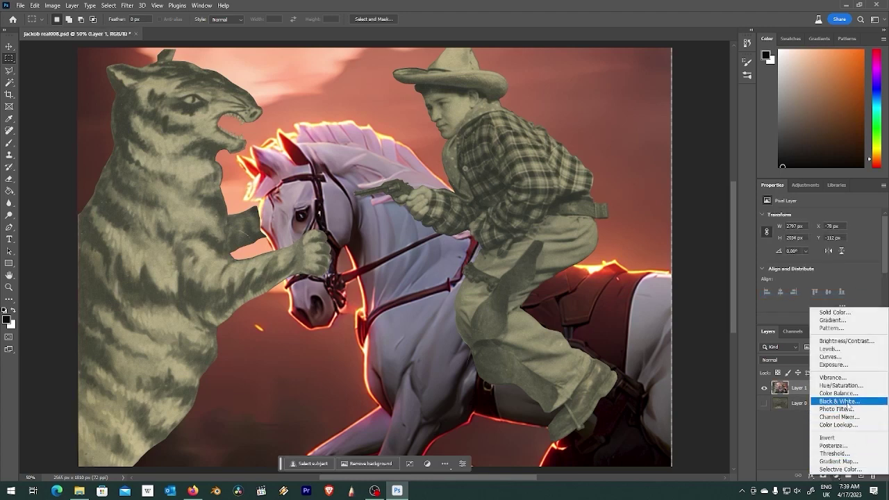
left_click(851, 399)
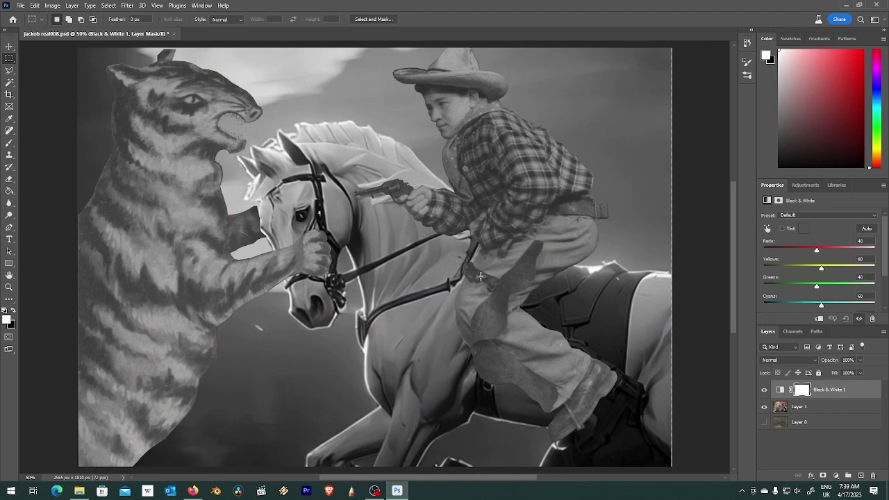
Zoom in on the boy's nose and lips and set the Spot Healing Brush to 11 px
key("z")
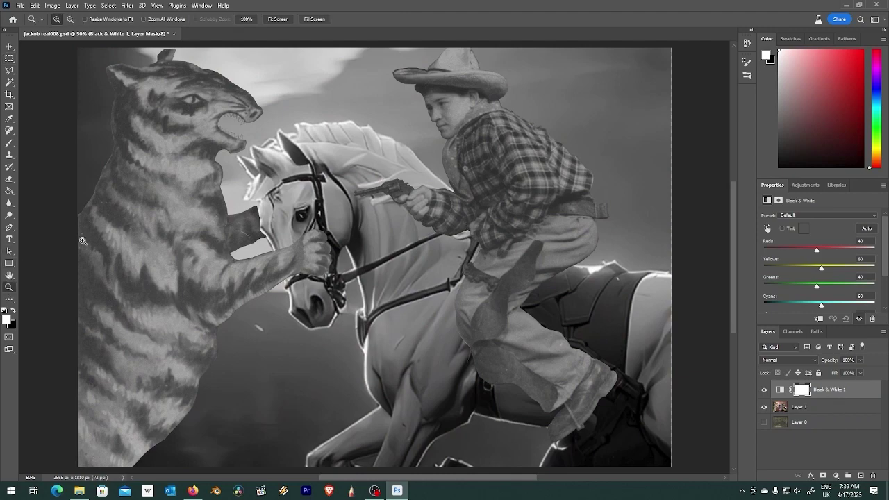
left_click(437, 109)
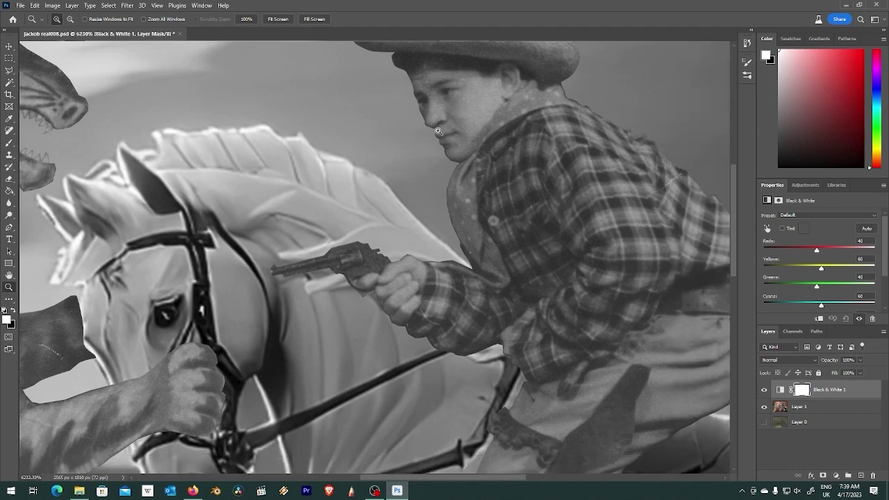
left_click_drag(445, 105, 434, 131)
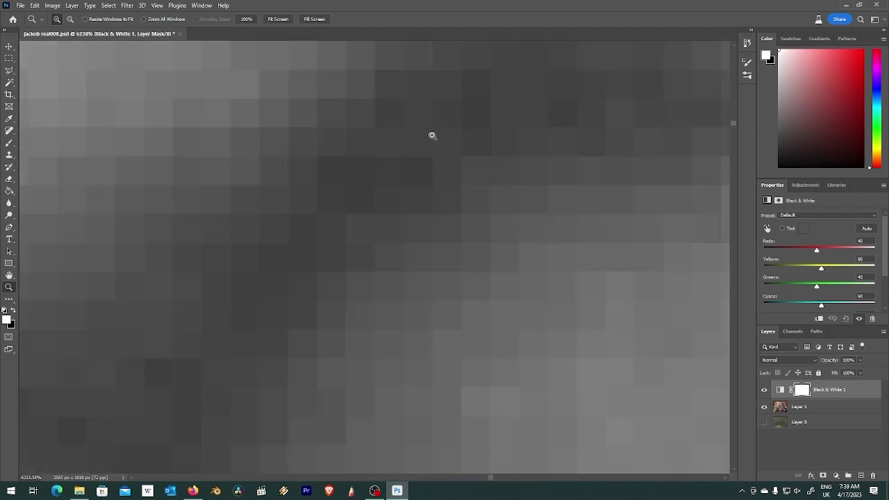
left_click(432, 136, "alt")
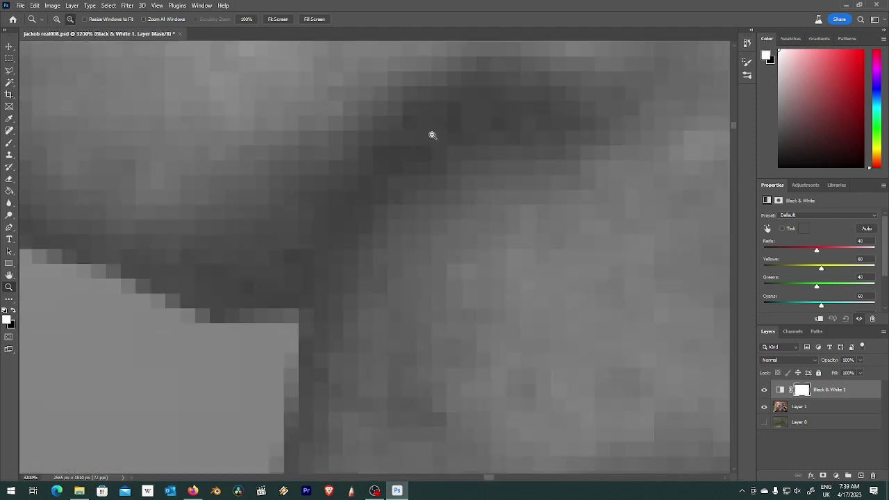
left_click(432, 135, "alt")
left_click(432, 136, "alt")
left_click(432, 138, "alt")
left_click(432, 139, "alt")
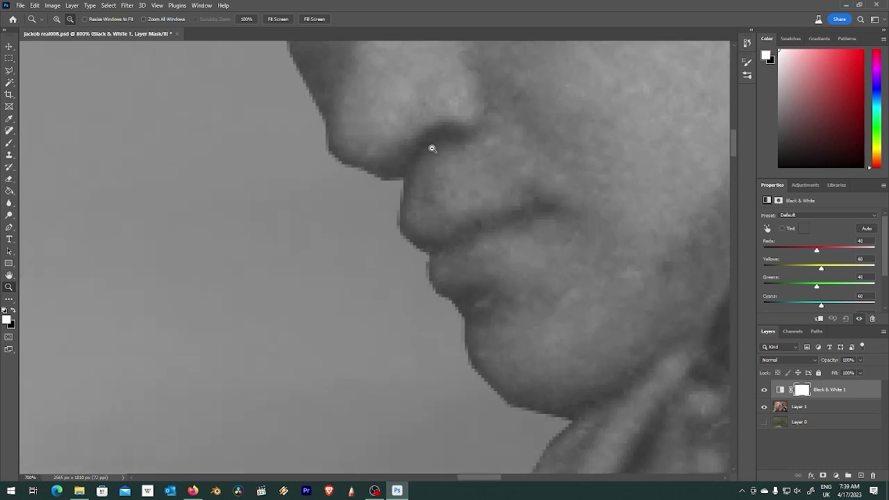
left_click(398, 171, "alt")
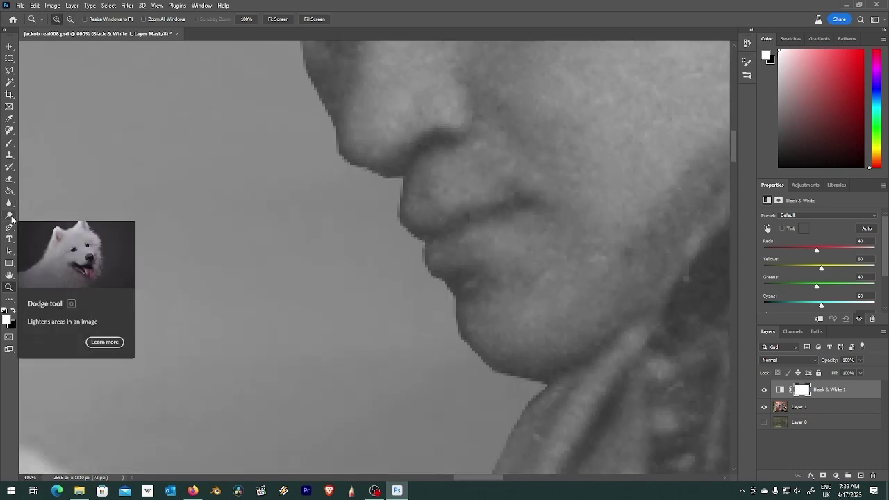
left_click(9, 131)
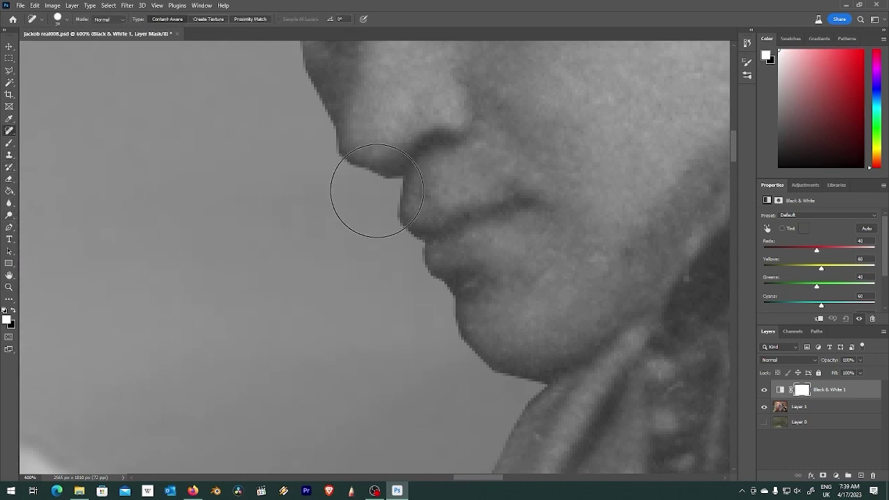
left_click(63, 25)
left_click_drag(25, 50, 21, 49)
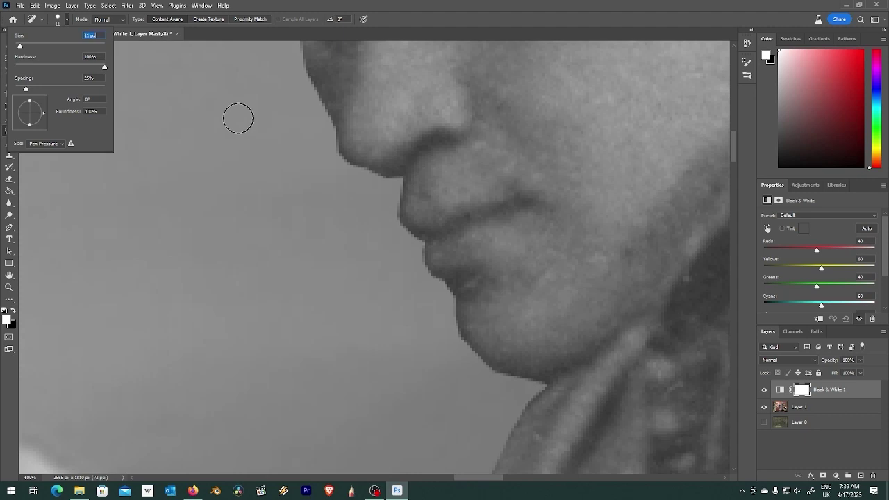
left_click(399, 188)
Heal the dark spots along the nose and upper-lip edge on Layer 1
mouse_move(405, 188)
left_mouse_down()
mouse_move(385, 188)
mouse_move(396, 187)
mouse_move(387, 193)
mouse_move(396, 200)
mouse_move(390, 193)
left_mouse_up()
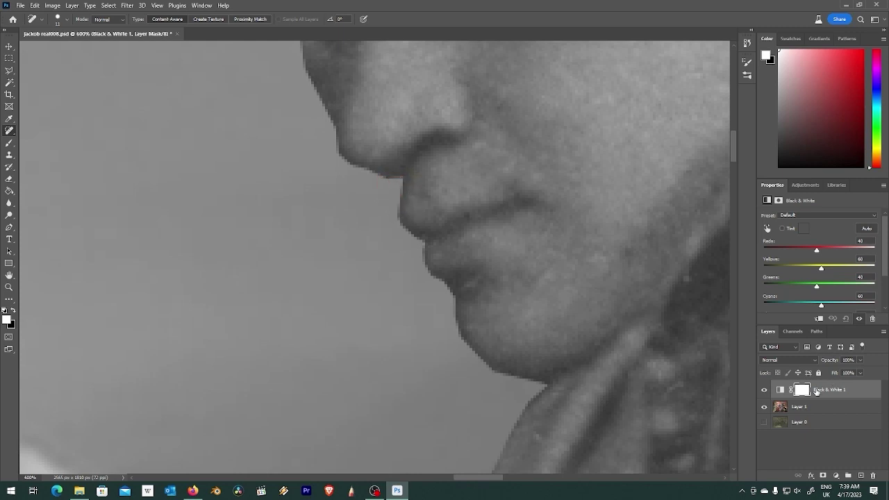
left_click(808, 407)
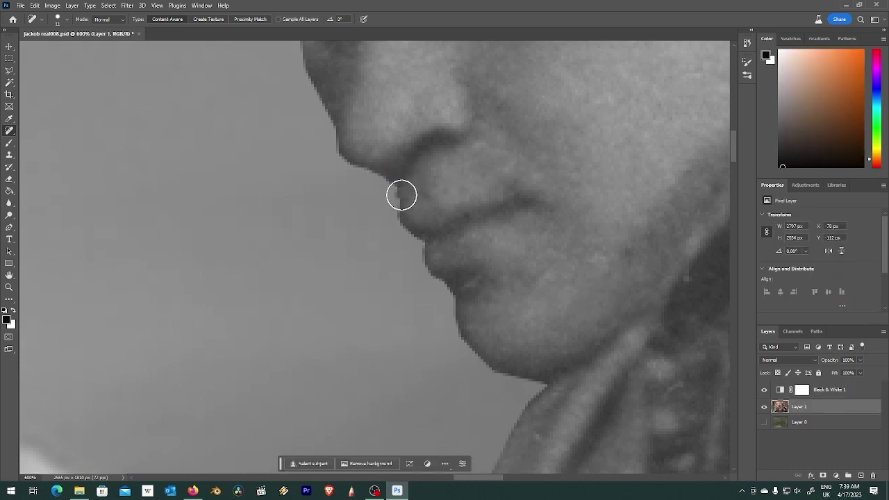
left_click(398, 194)
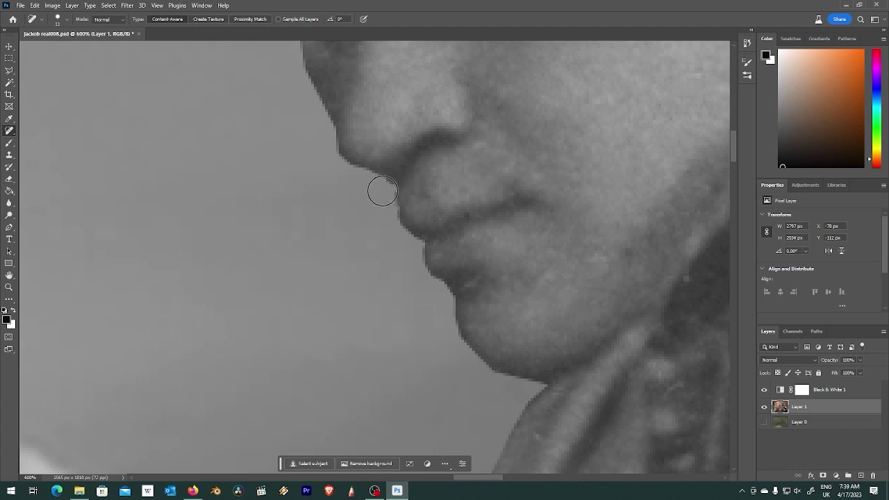
left_click(380, 188)
left_click(393, 190)
left_click(383, 187)
left_click_drag(401, 186, 402, 212)
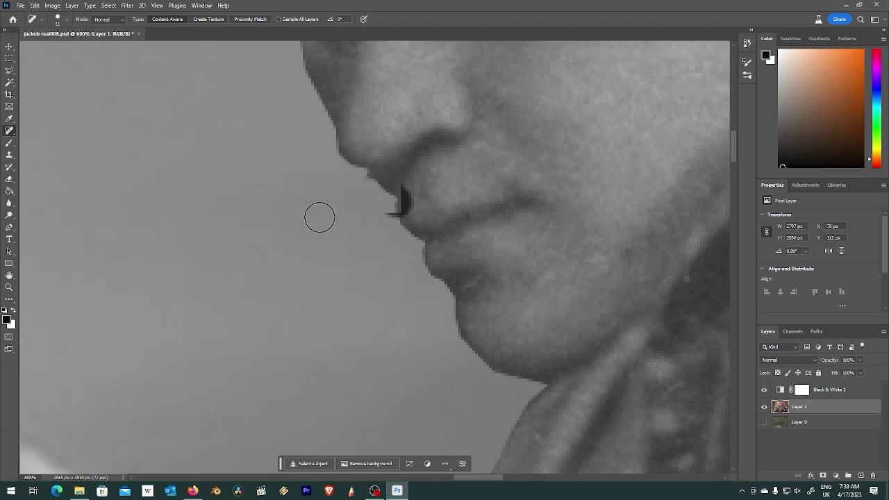
left_click(388, 194)
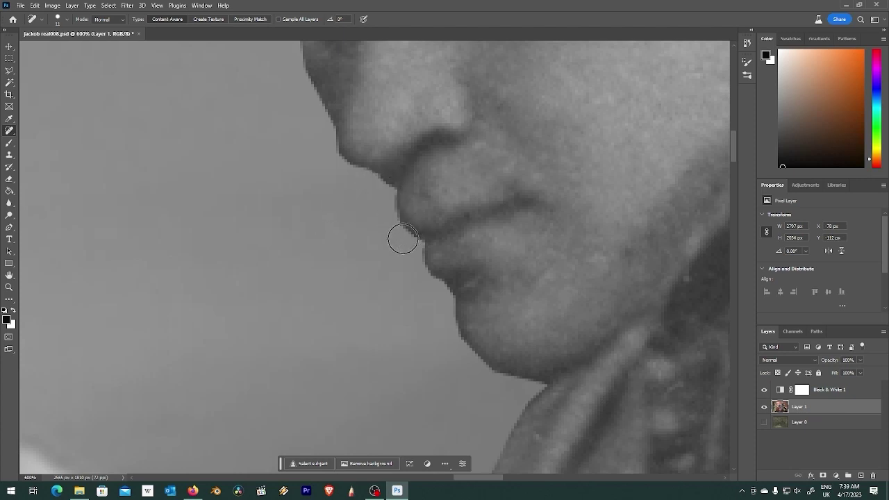
left_click(9, 287)
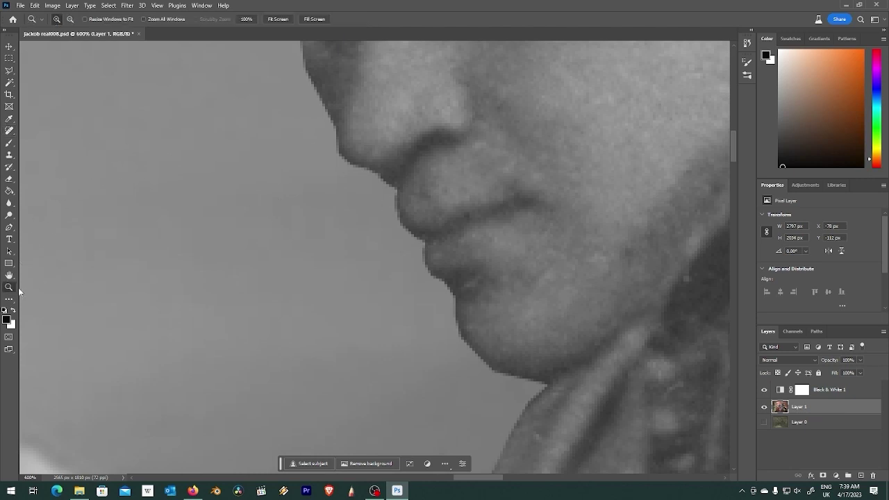
left_click(363, 180, "alt")
left_click(363, 181, "alt")
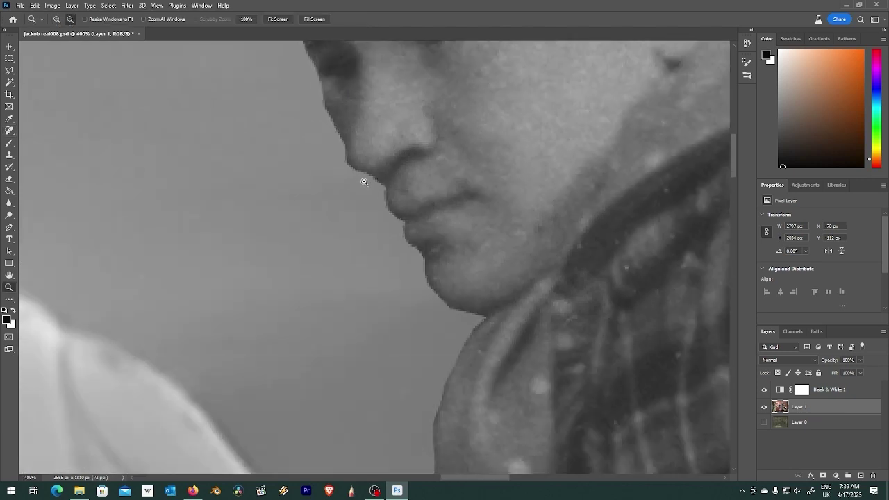
left_click(364, 181, "alt")
left_click(364, 181, "alt")
left_click(364, 181, "alt")
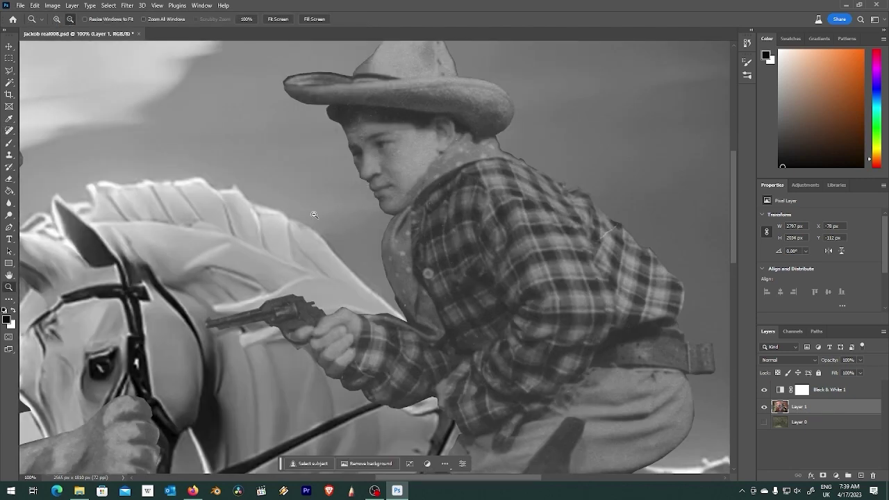
left_click(341, 189, "alt")
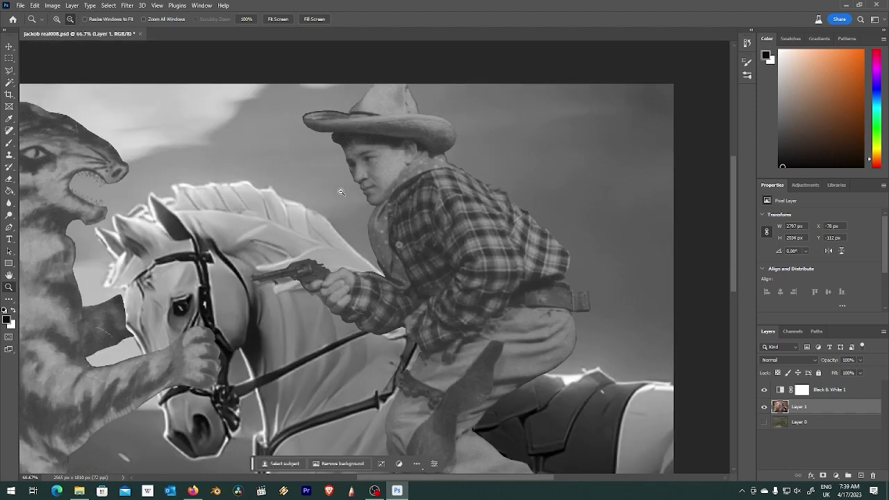
left_click(311, 290, "alt")
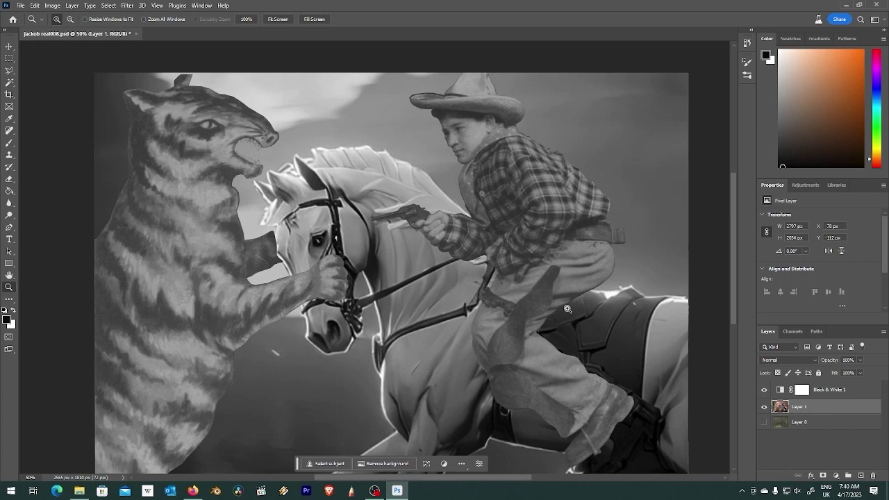
left_click(375, 490)
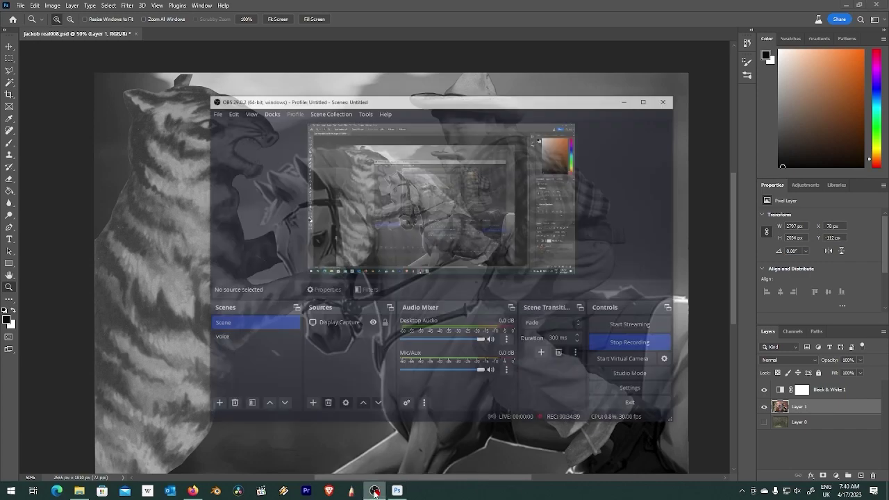